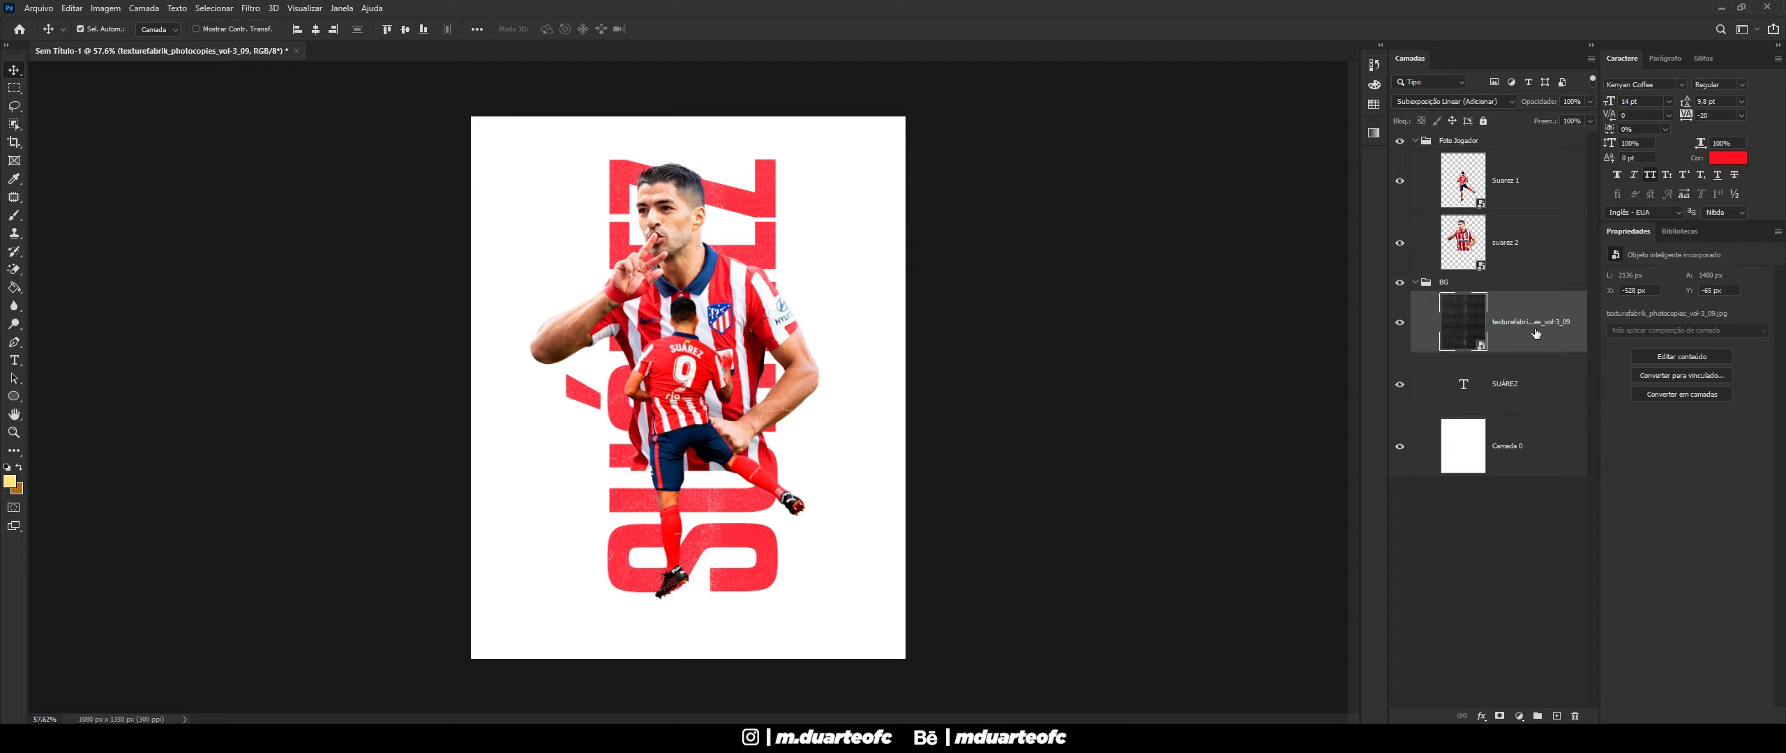
# - Scale the new txture image with the corner handle so it covers the poster
pyautogui.click(1574, 102)
pyautogui.click(1291, 255)
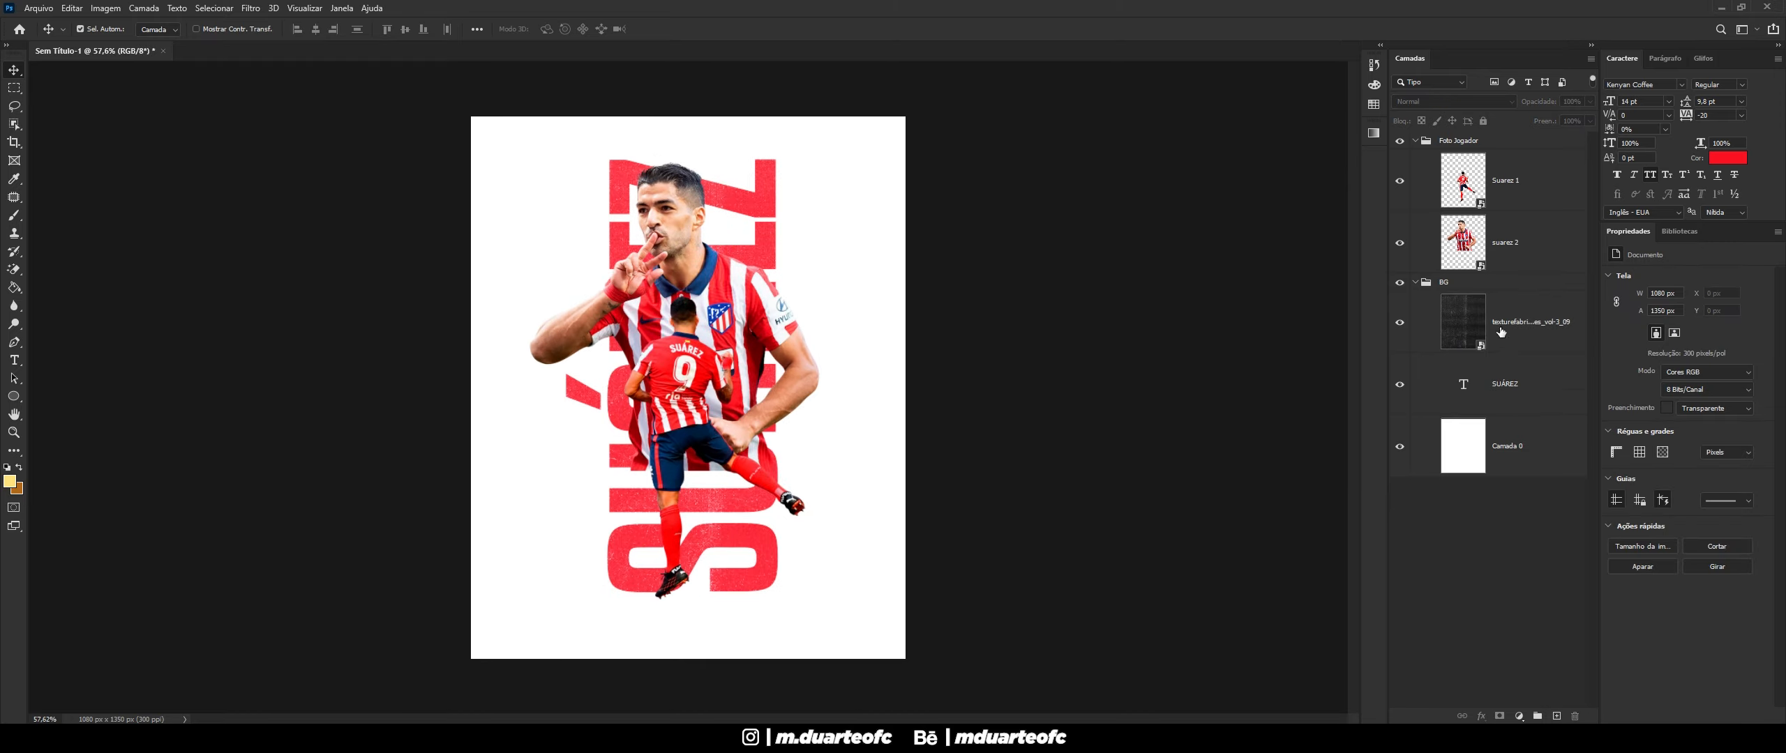
pyautogui.click(1563, 323)
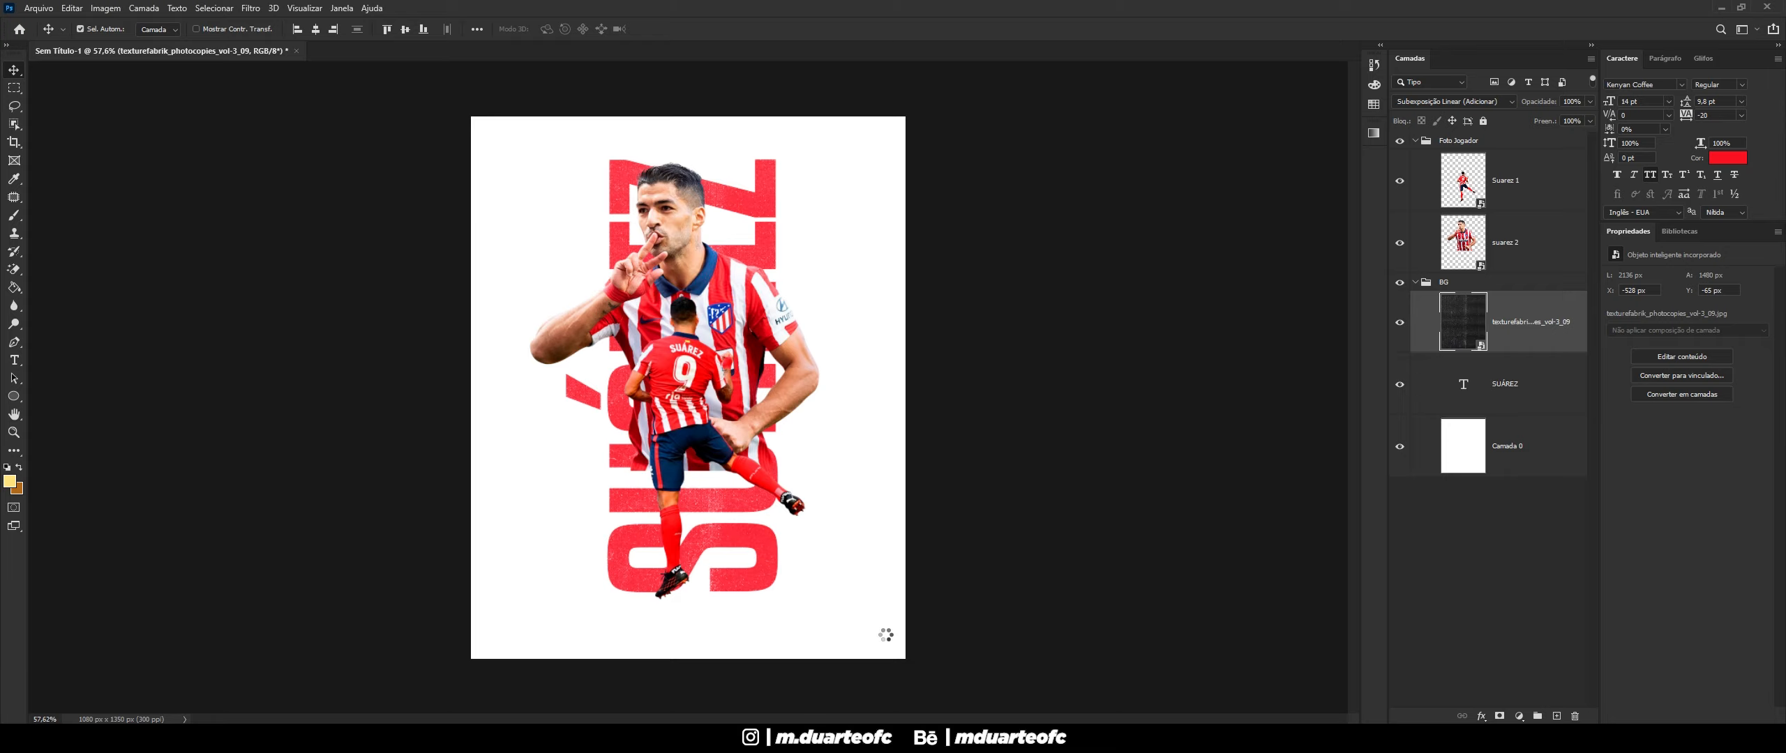
pyautogui.moveTo(865, 639); pyautogui.dragTo(900, 676)
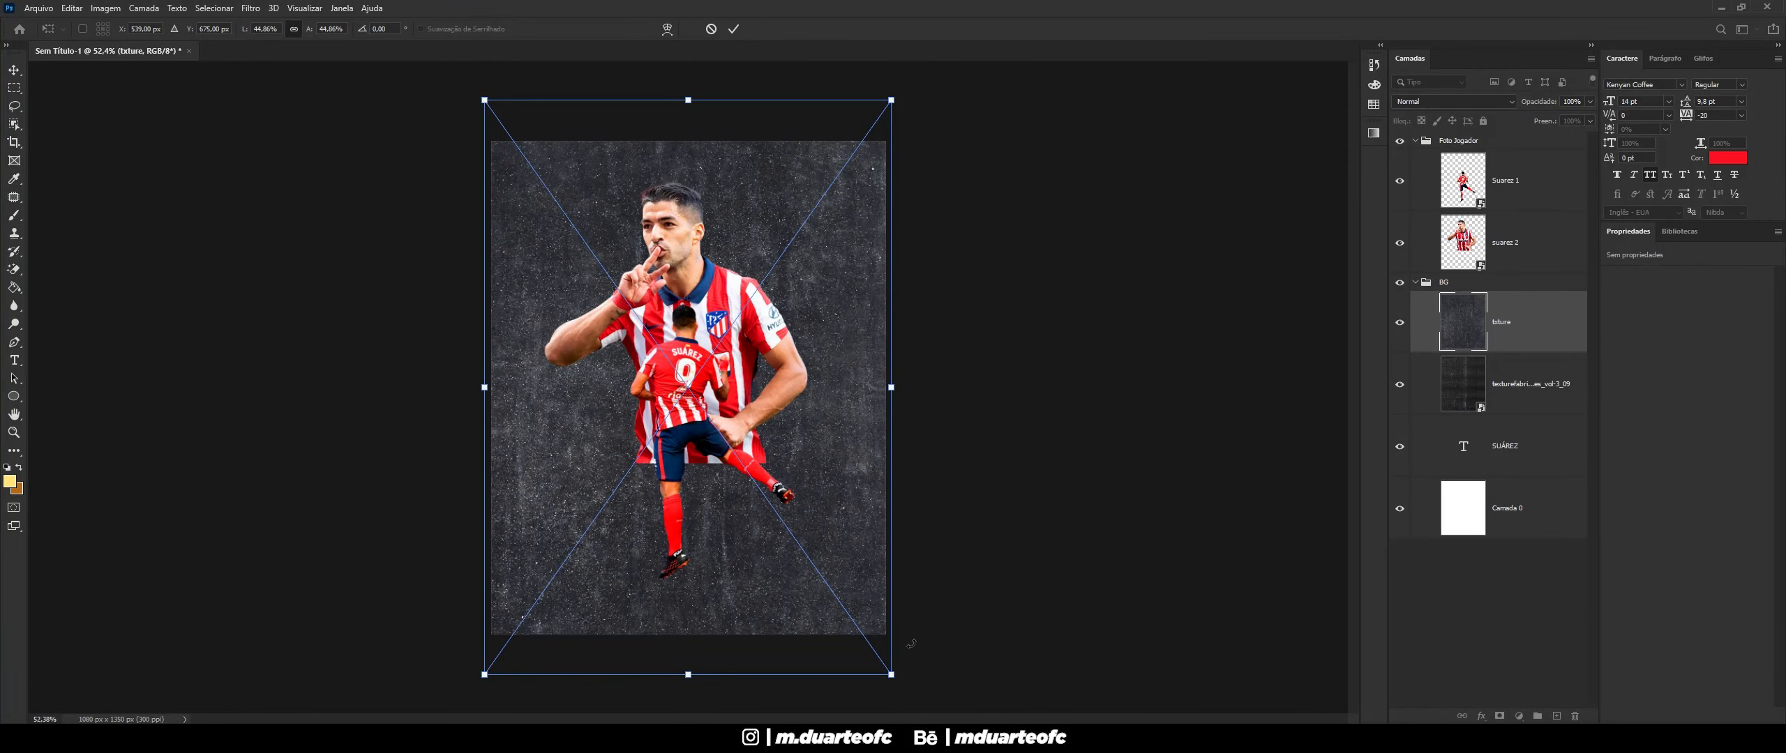
pyautogui.press('Return')
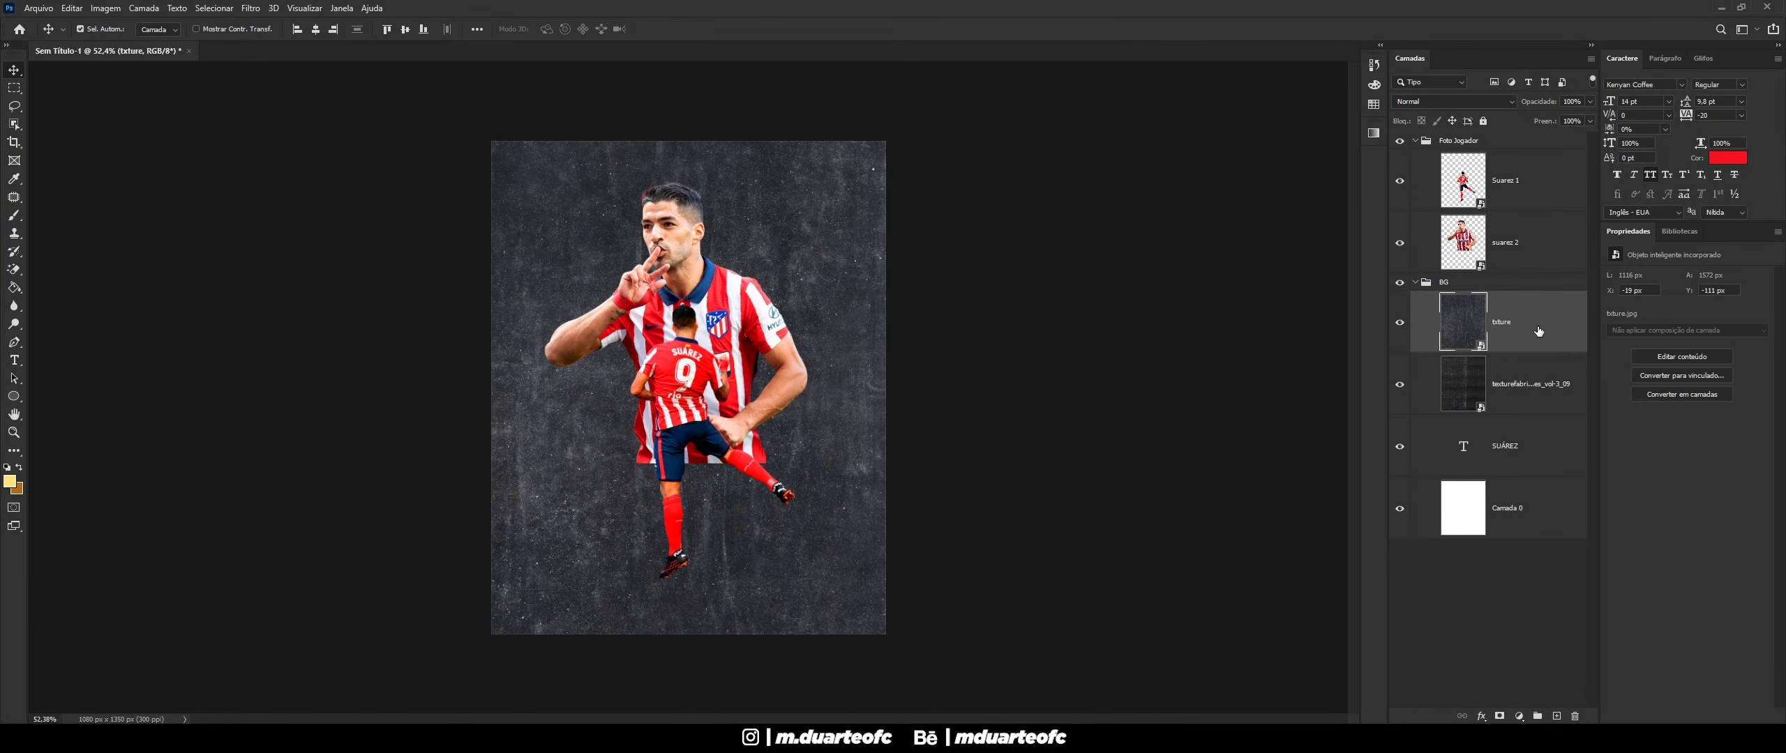
# - Blend txture as Linear Dodge (Add) and set the photocopy texture to 22% opacity
pyautogui.click(1479, 102)
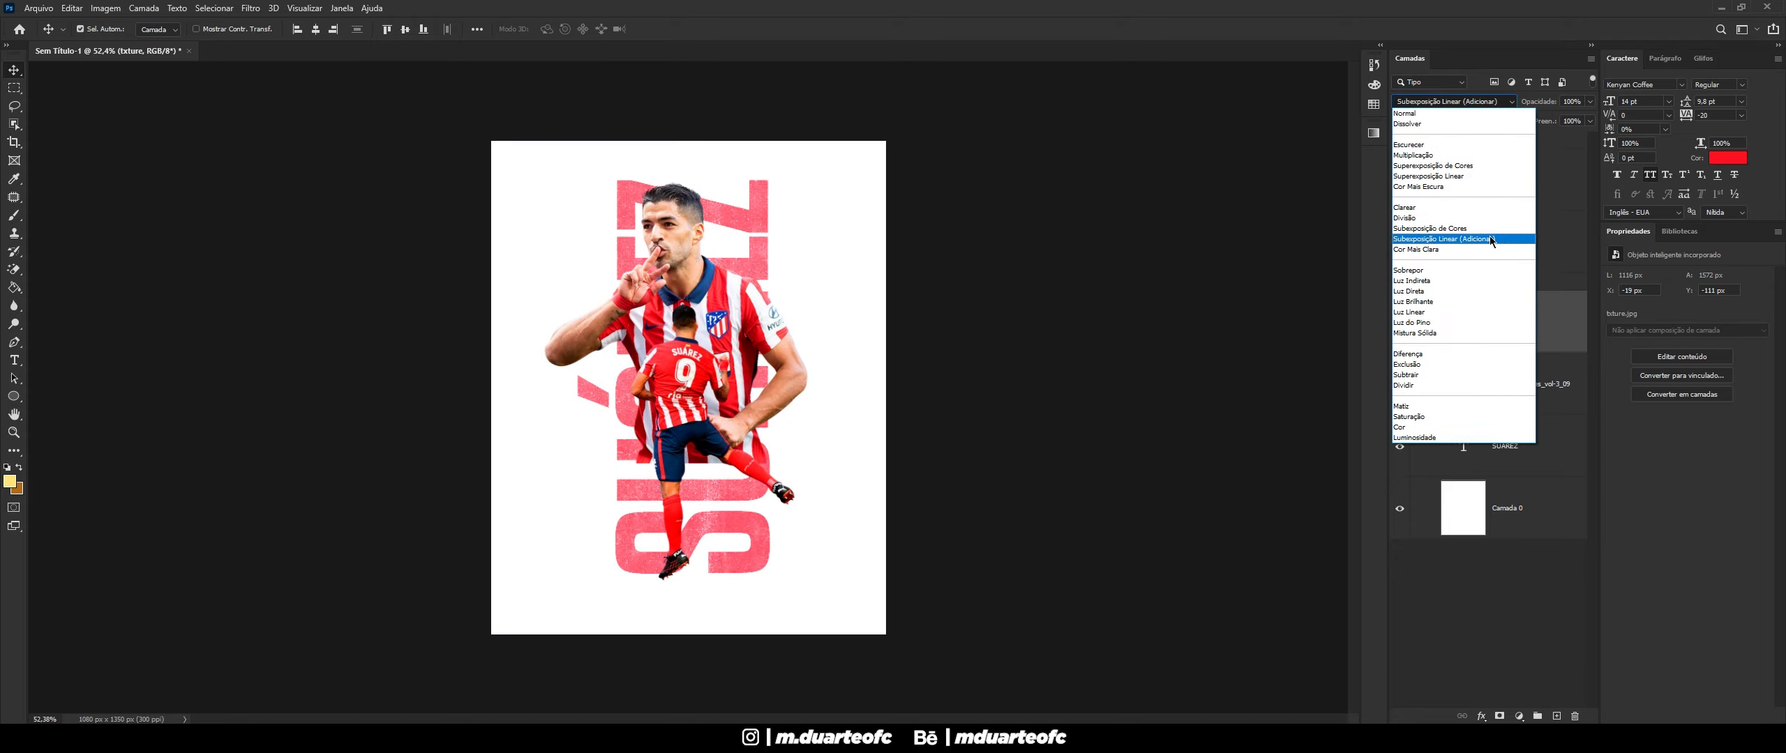
pyautogui.click(1492, 239)
pyautogui.click(1538, 407)
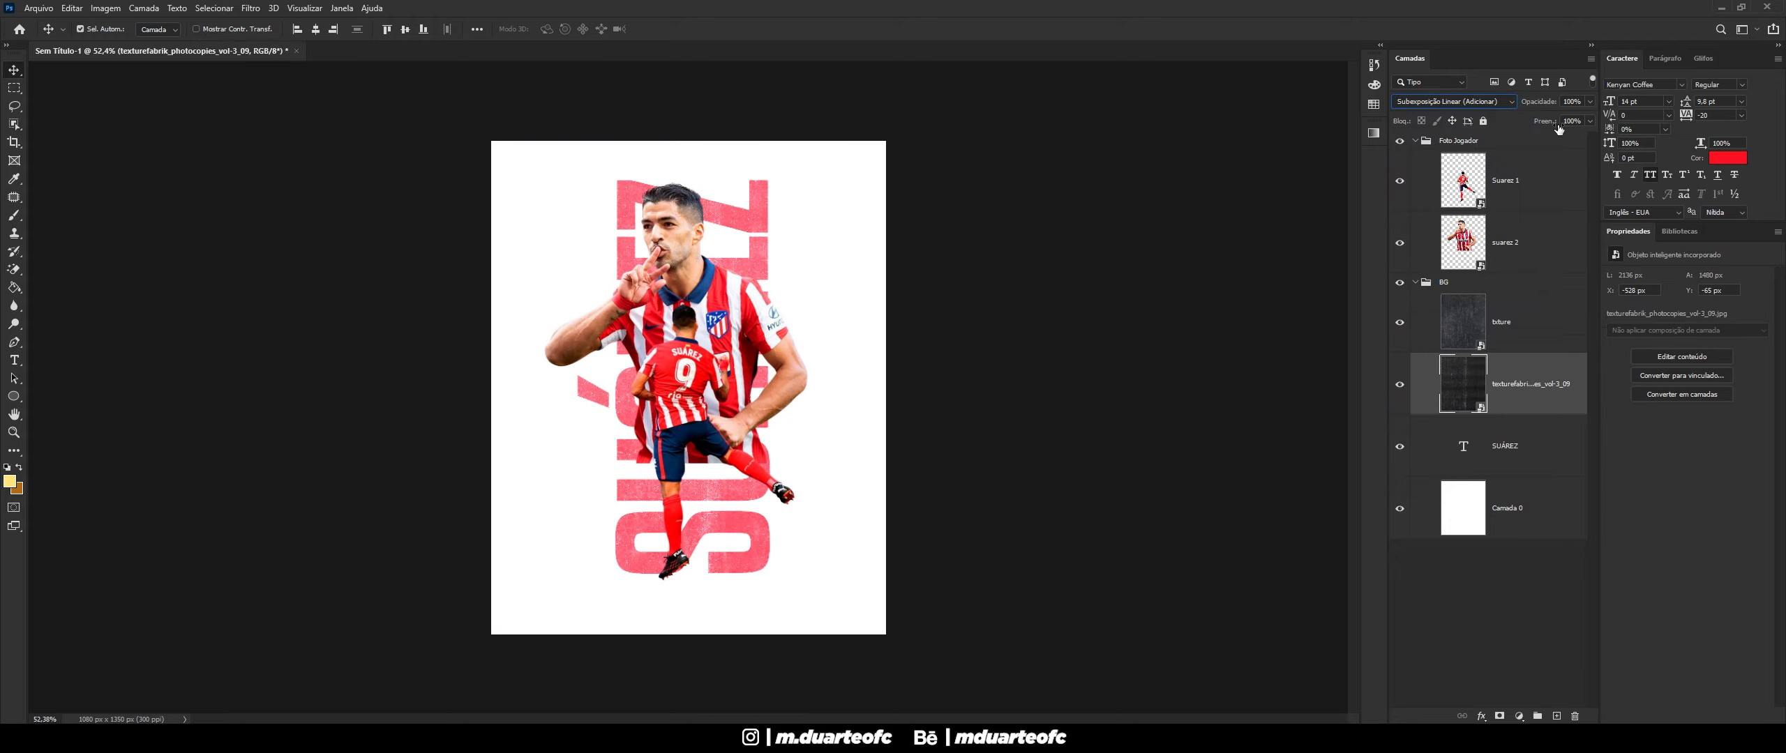
pyautogui.write('22')
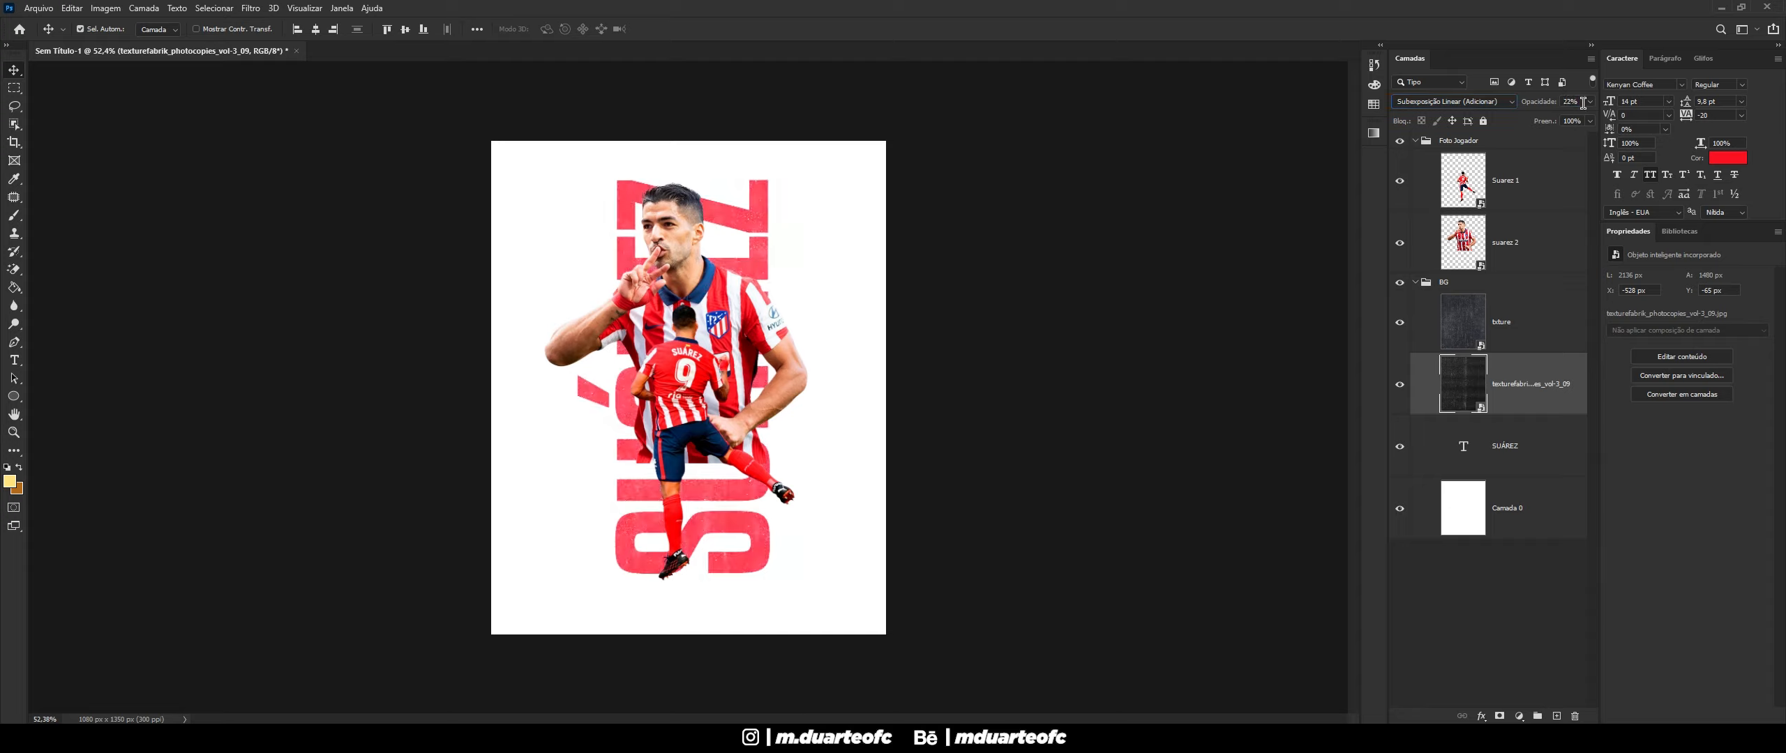
pyautogui.click(1492, 102)
# - Switch the photocopy texture layer's blend mode to Normal
pyautogui.click(1475, 118)
pyautogui.click(1045, 231)
pyautogui.scroll(-3, 808, 412)
pyautogui.scroll(4, 419, 500)
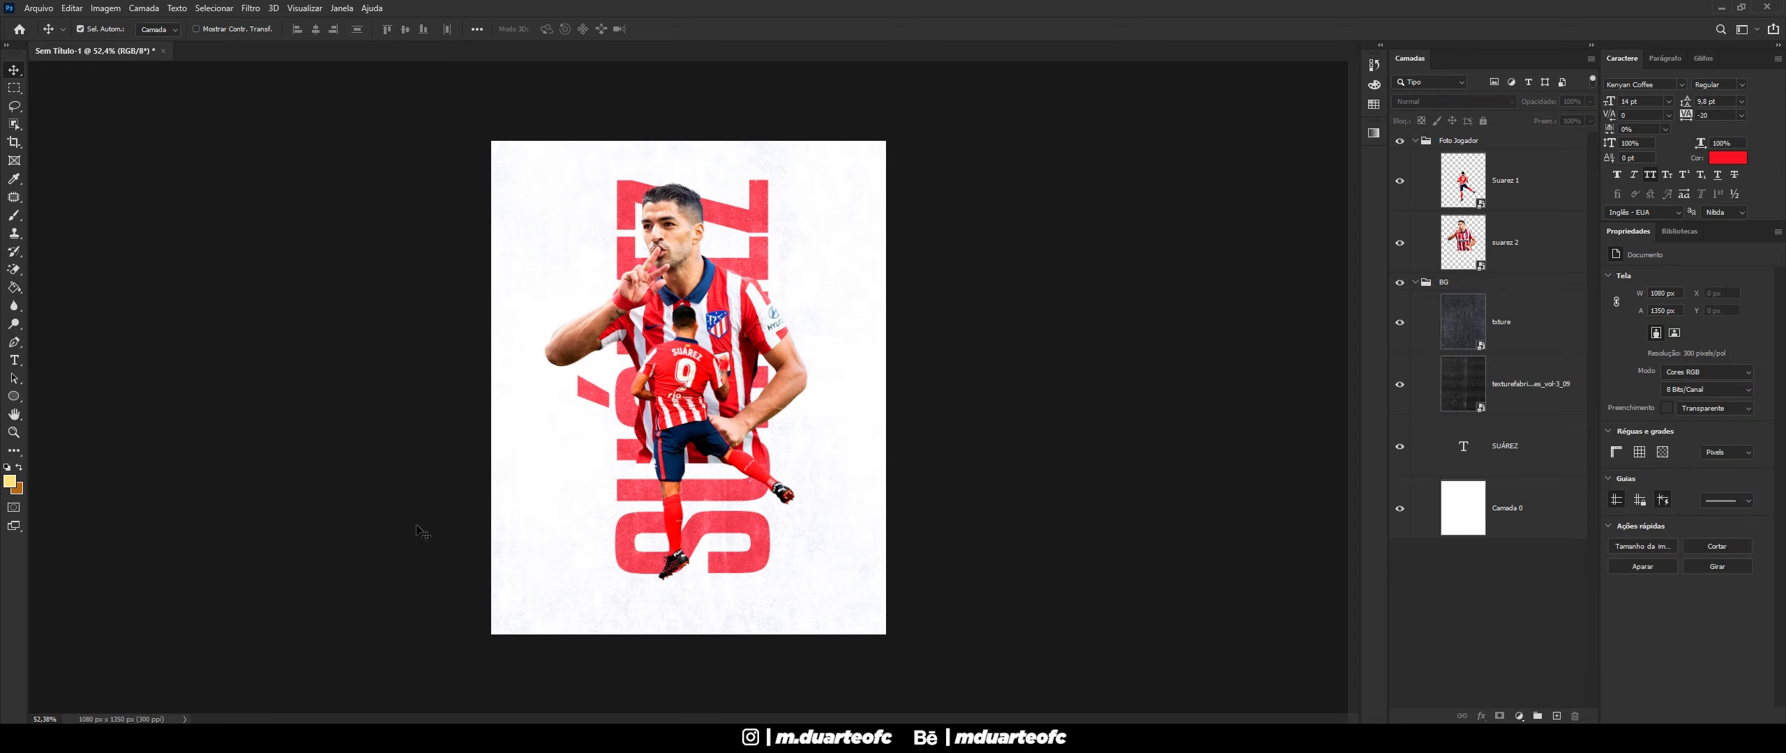
pyautogui.click(795, 551)
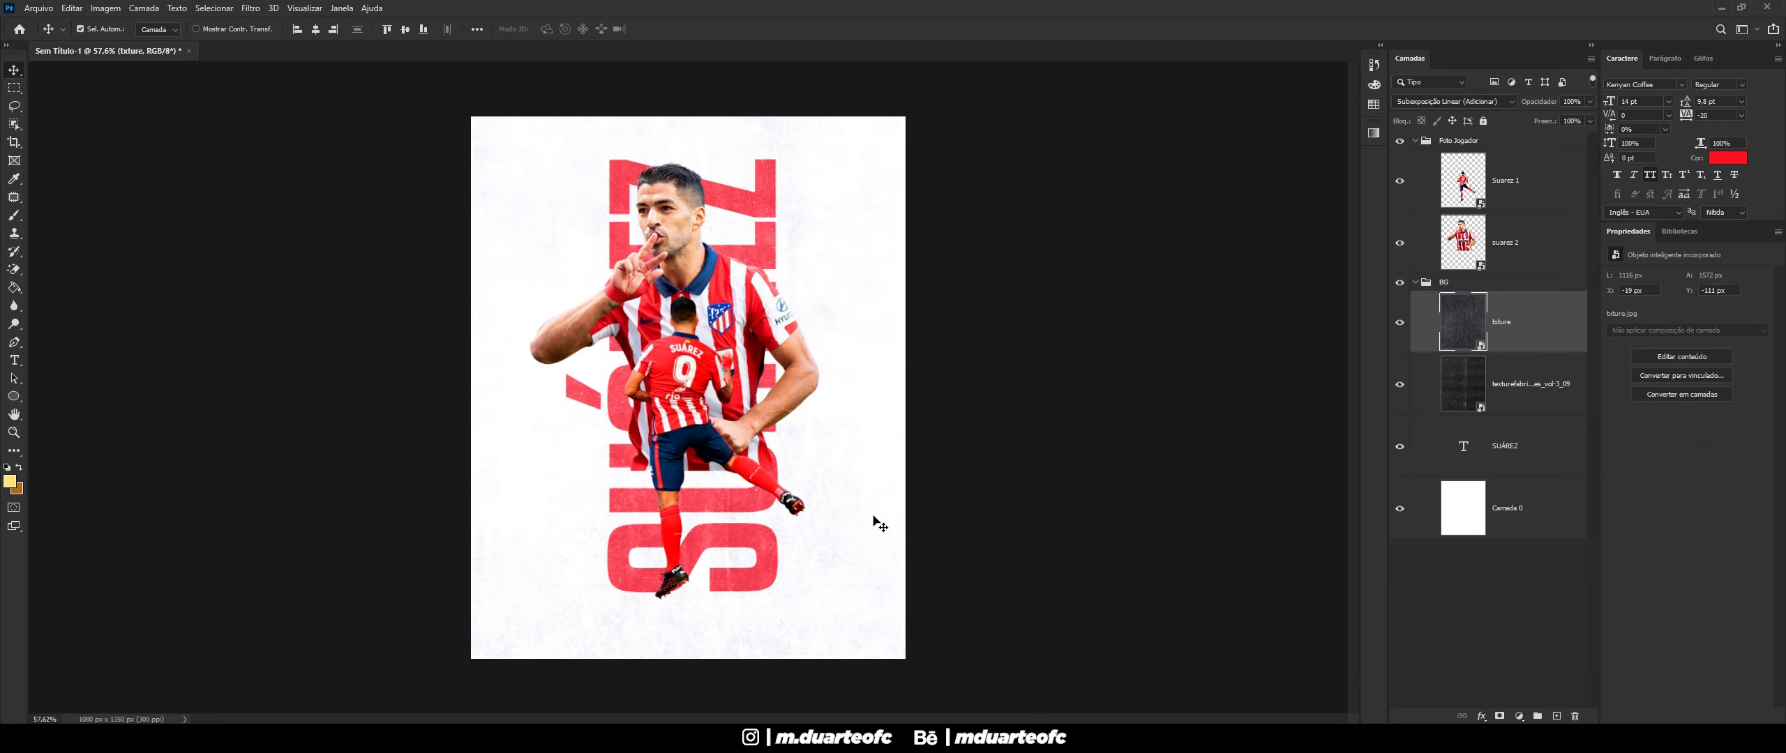
pyautogui.scroll(-1, 873, 519)
pyautogui.scroll(2, 873, 518)
pyautogui.scroll(1, 873, 518)
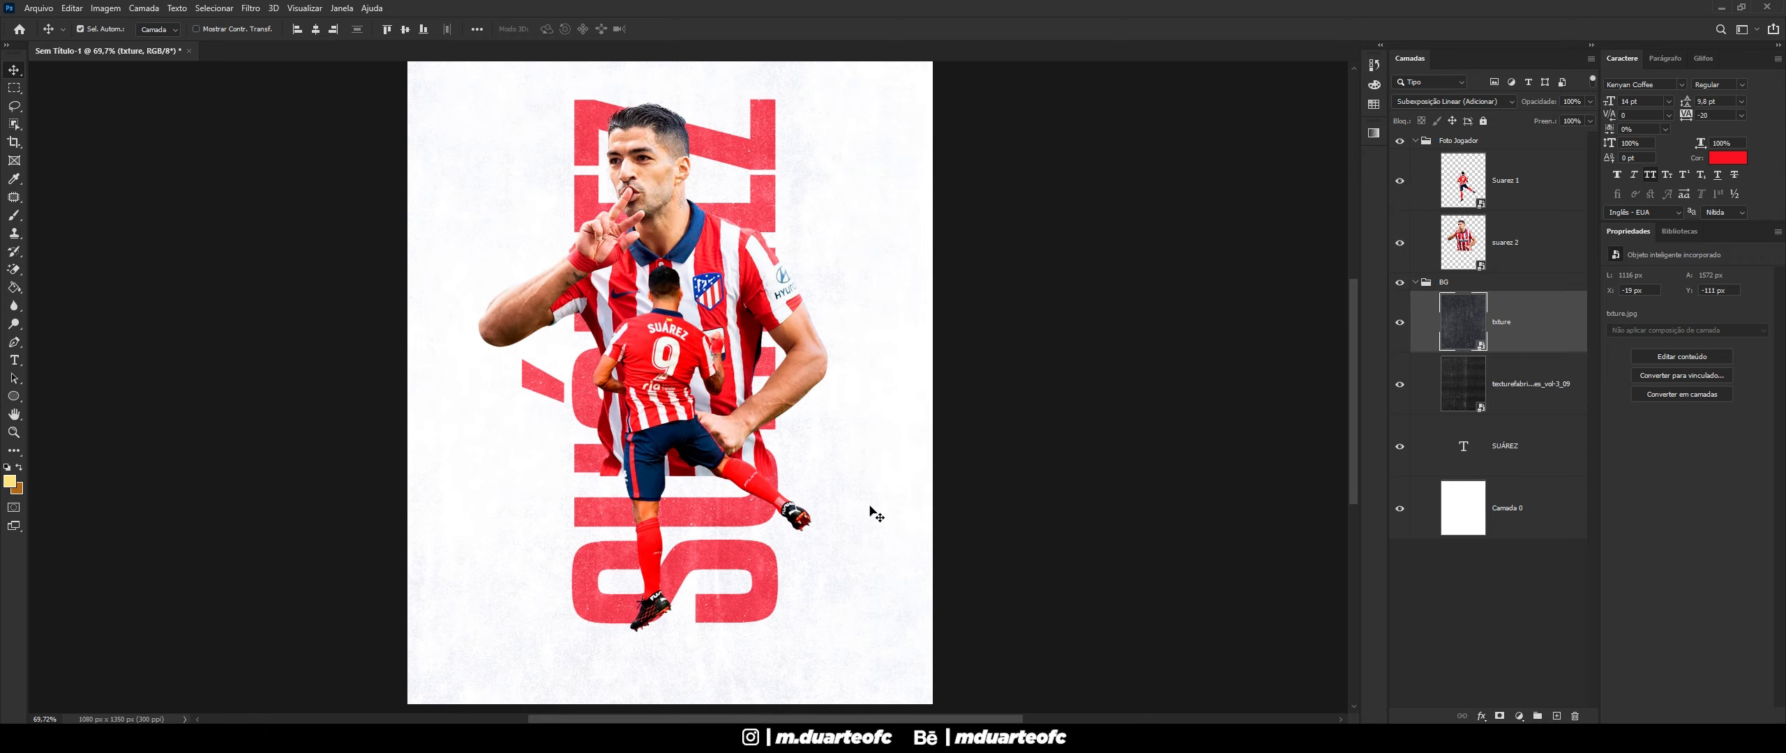
pyautogui.scroll(-2, 873, 518)
pyautogui.scroll(1, 873, 519)
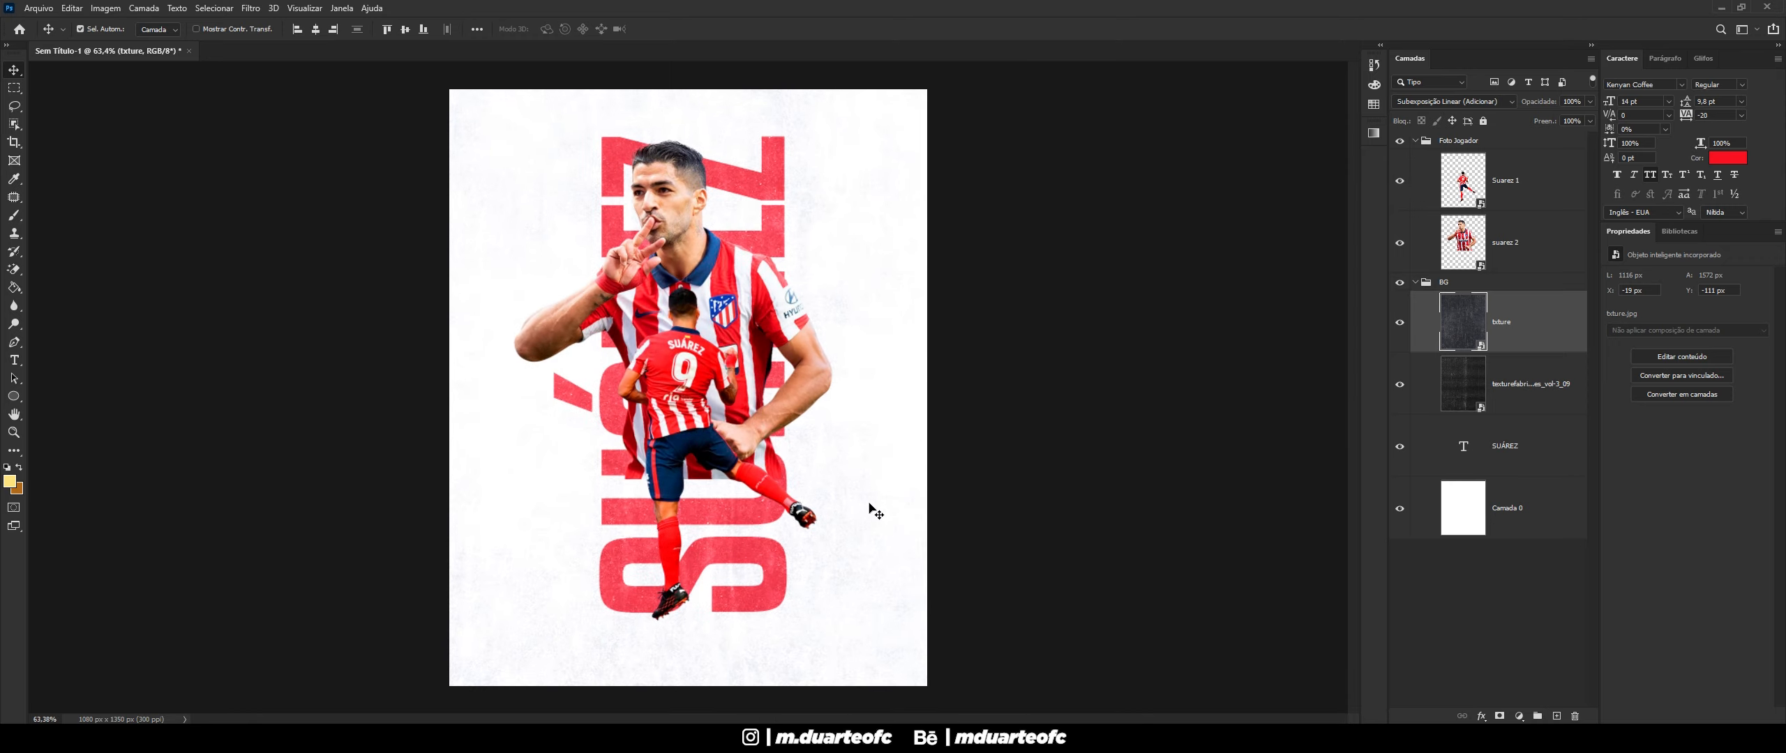
# - Set the photocopy texture layer's opacity to 15%
pyautogui.click(1509, 248)
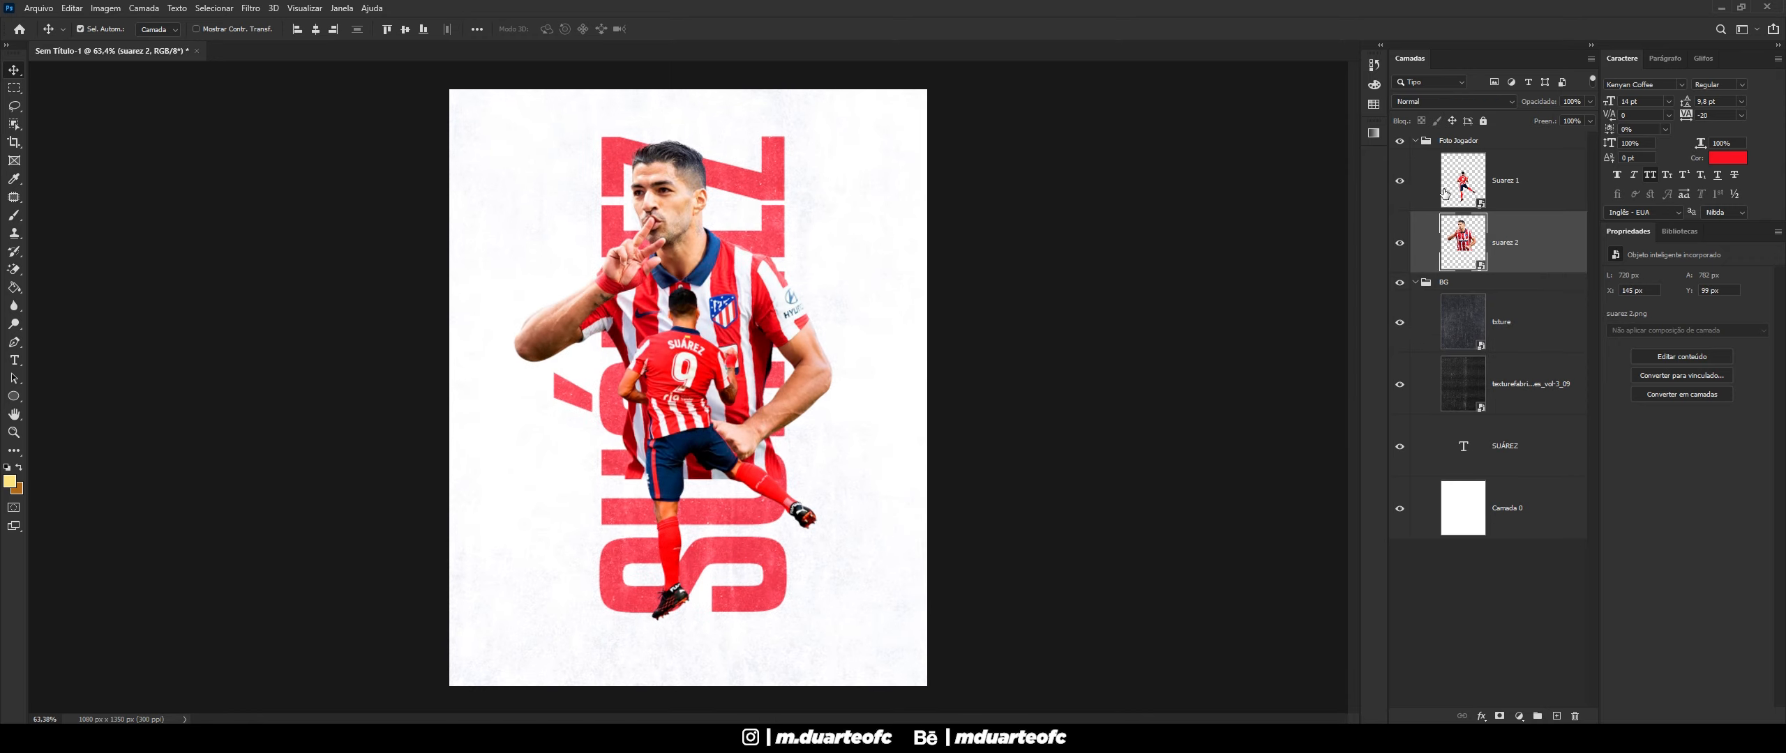
pyautogui.rightClick(1515, 236)
pyautogui.click(985, 97)
pyautogui.click(1526, 324)
pyautogui.click(1527, 384)
pyautogui.click(1534, 103)
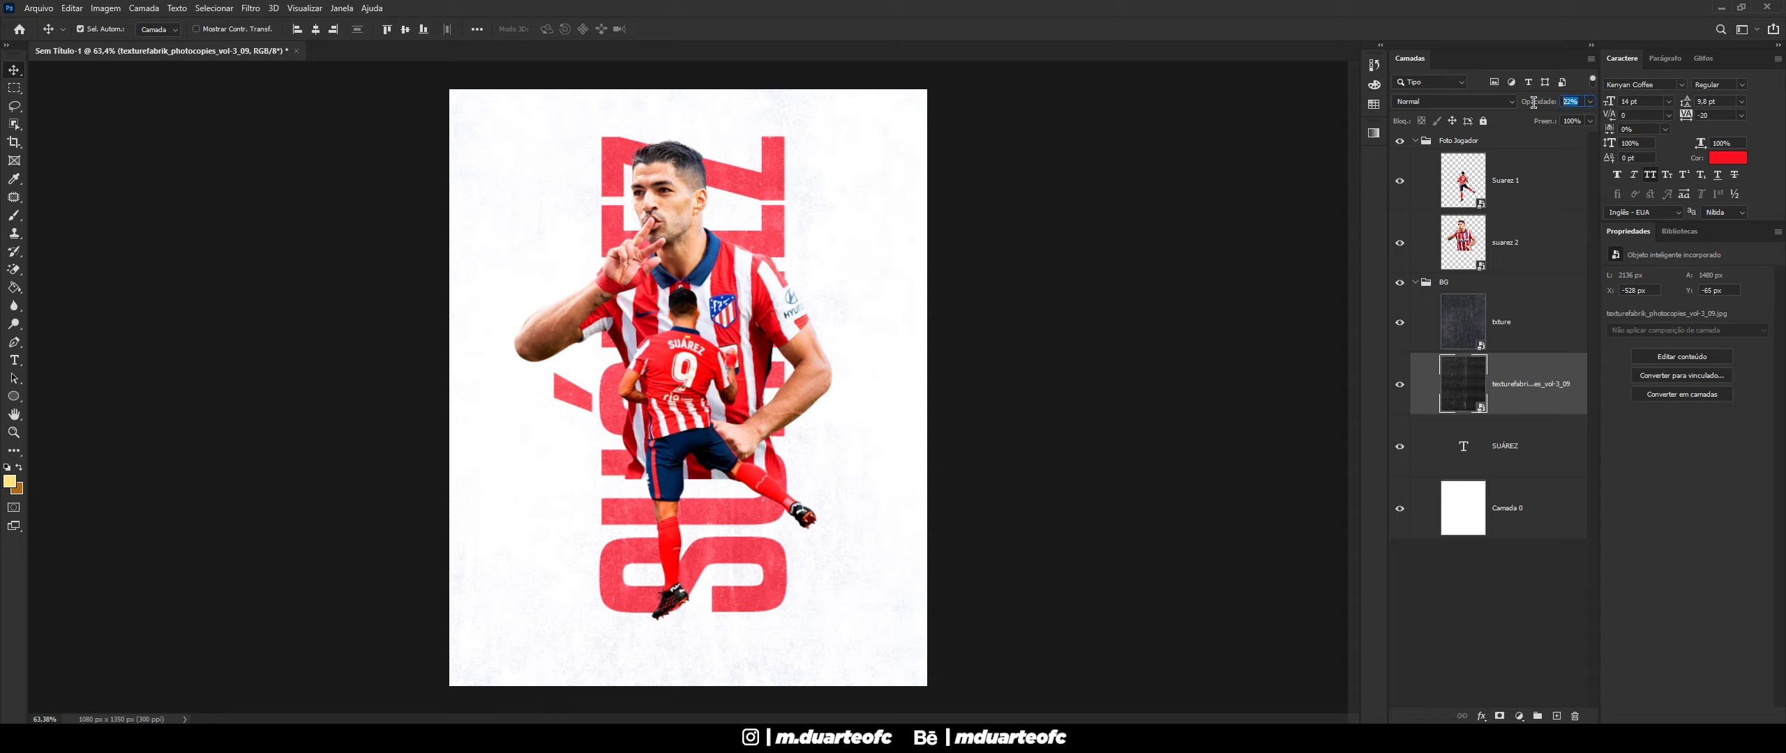
pyautogui.write('10')
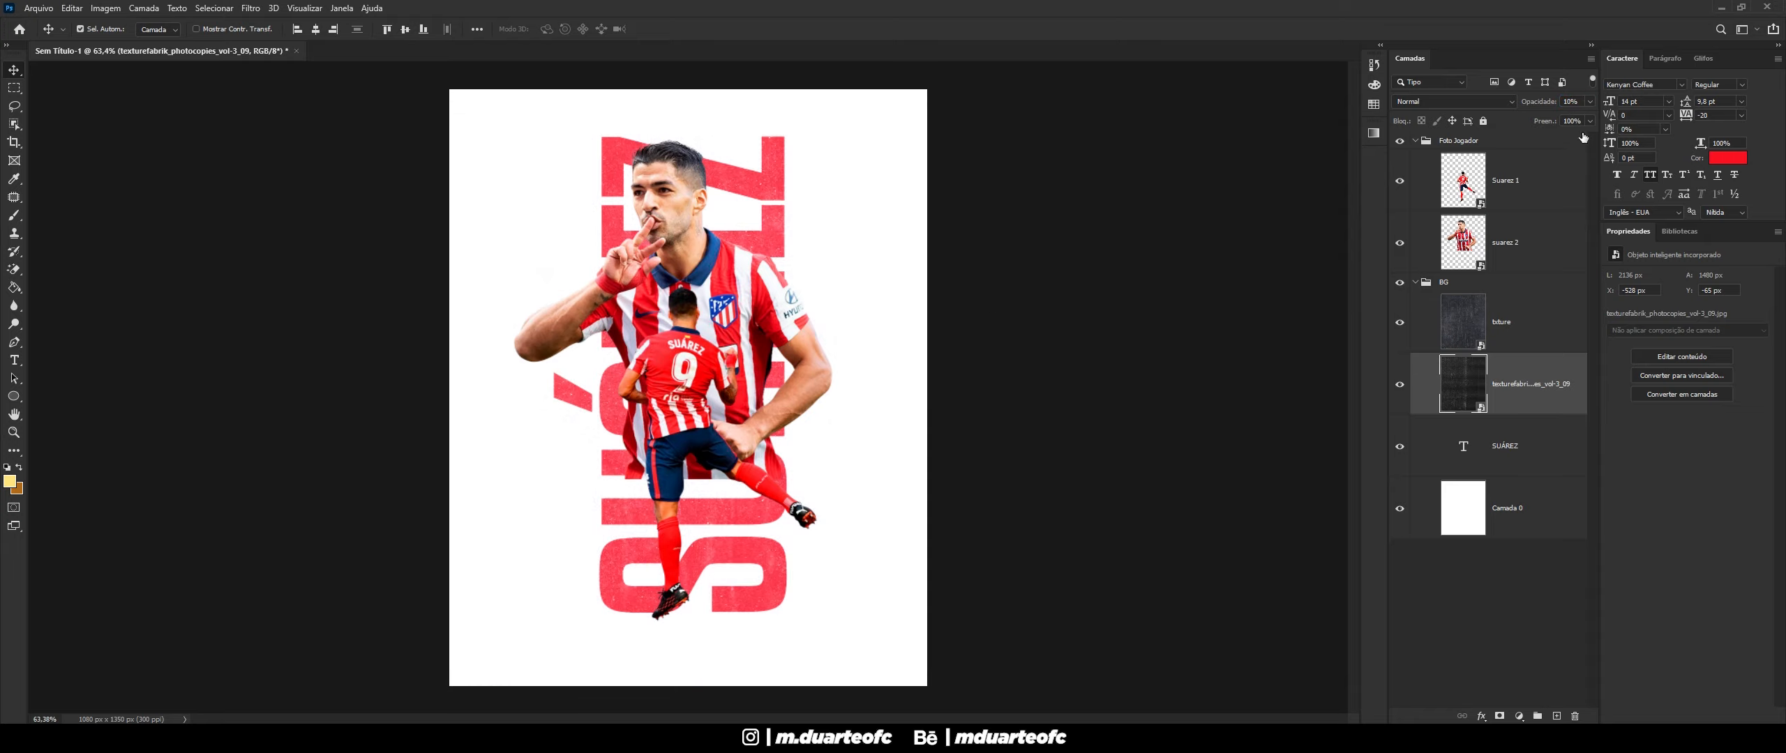
pyautogui.click(1544, 102)
pyautogui.write('15')
# - Set the txture layer's opacity to 90%
pyautogui.click(1511, 327)
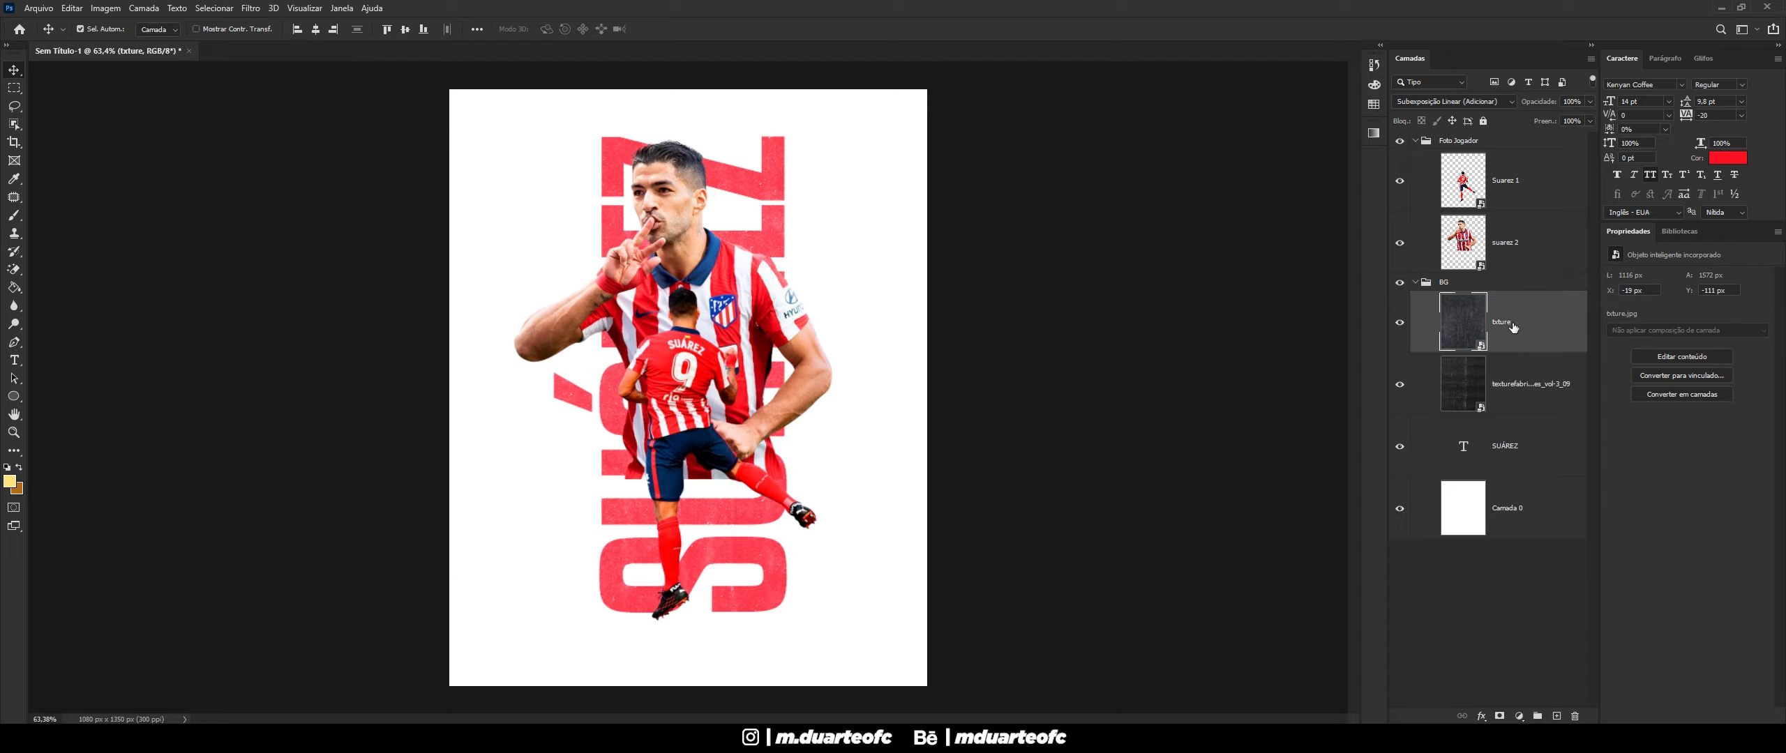
pyautogui.click(1591, 102)
pyautogui.moveTo(1591, 117); pyautogui.dragTo(1578, 120)
pyautogui.click(1579, 99)
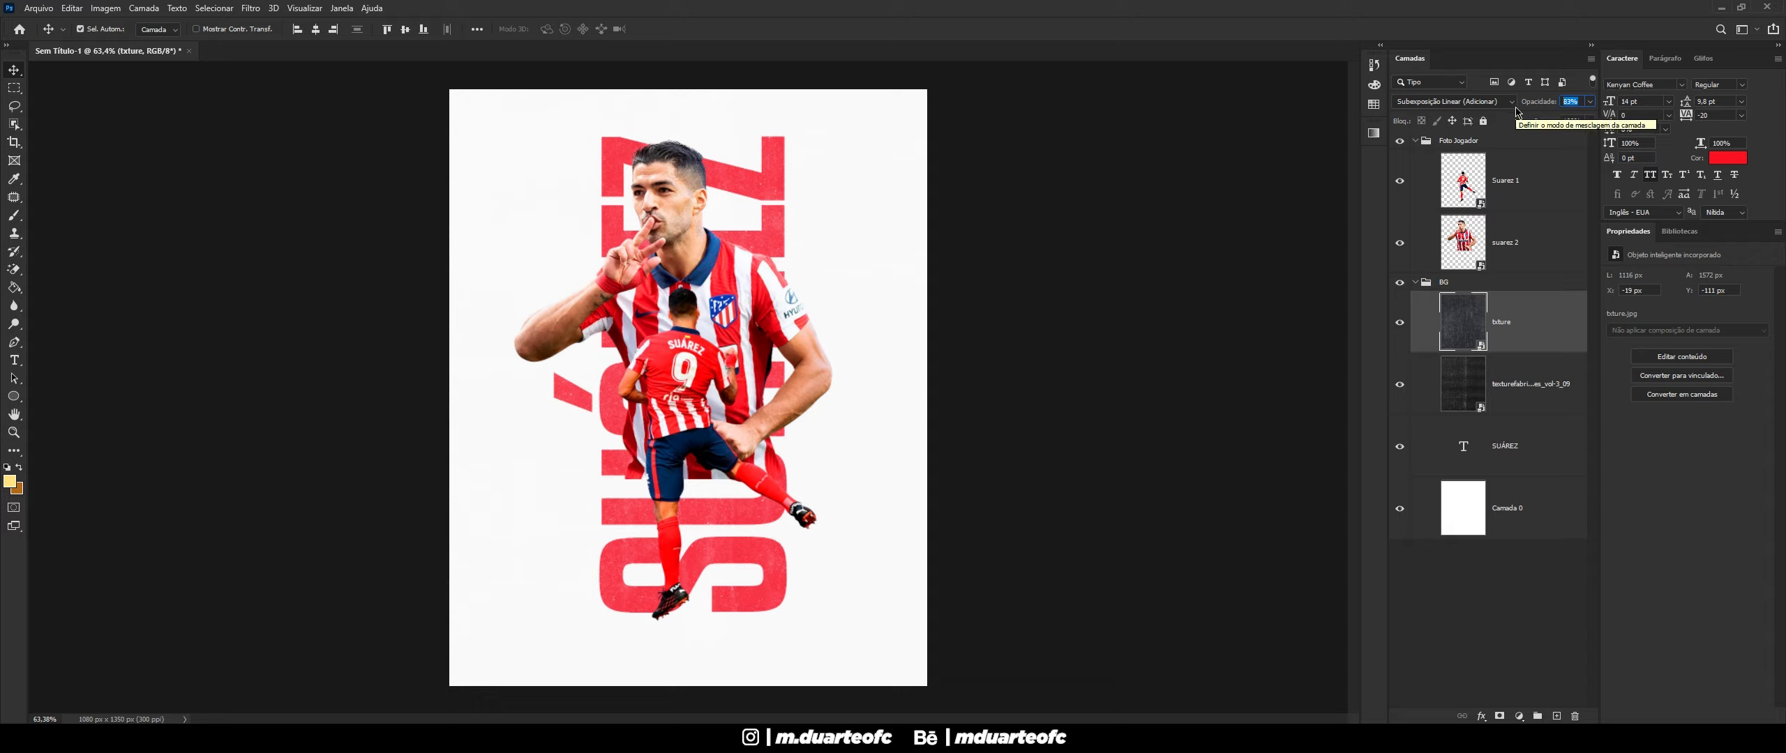
pyautogui.write('90')
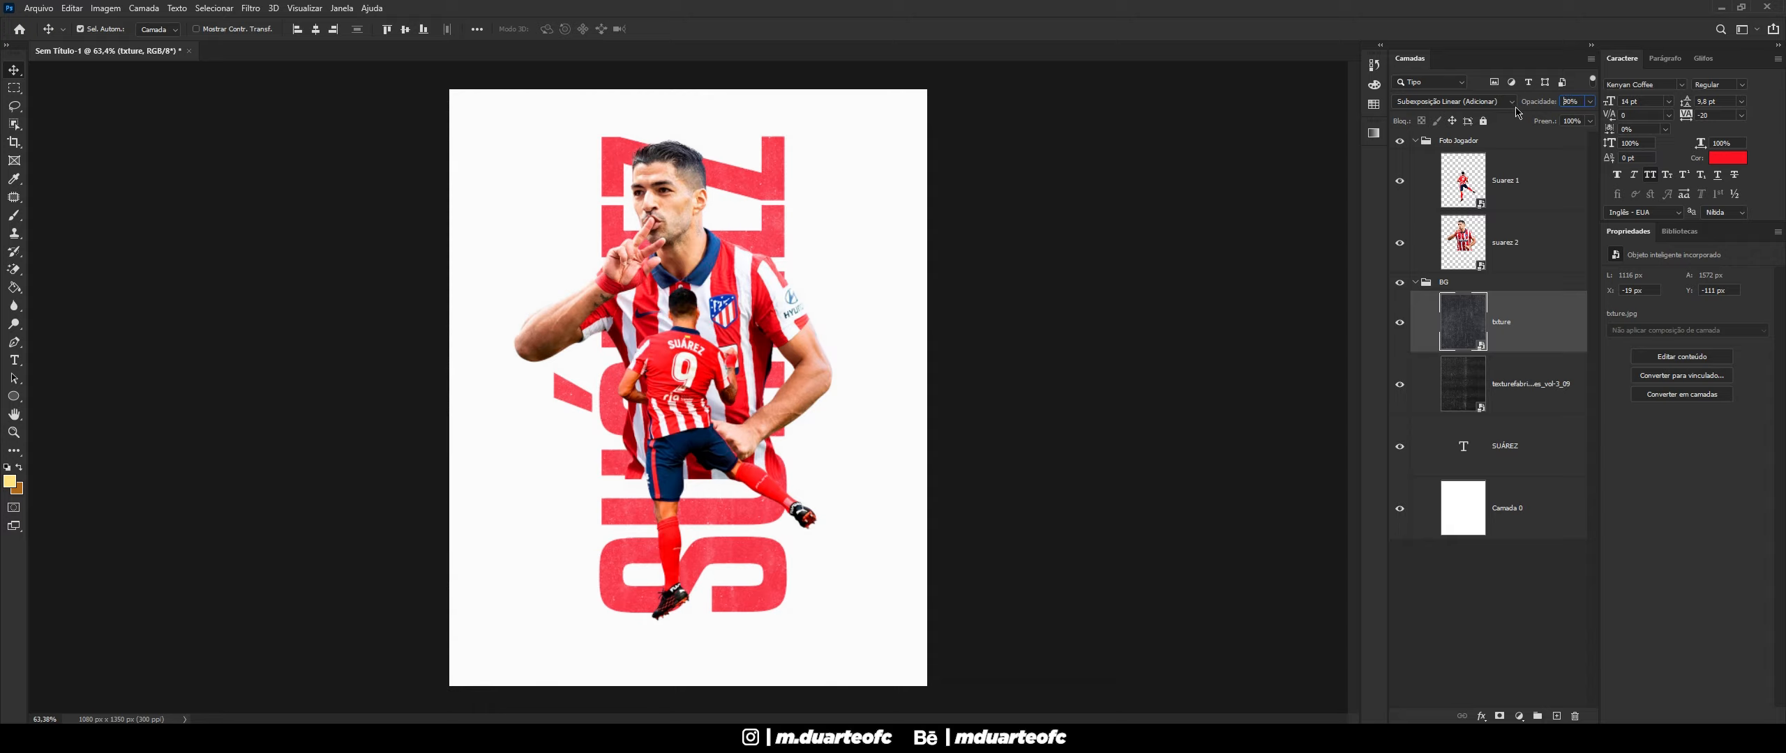
pyautogui.click(1133, 251)
pyautogui.scroll(-3, 1082, 296)
pyautogui.scroll(2, 1074, 297)
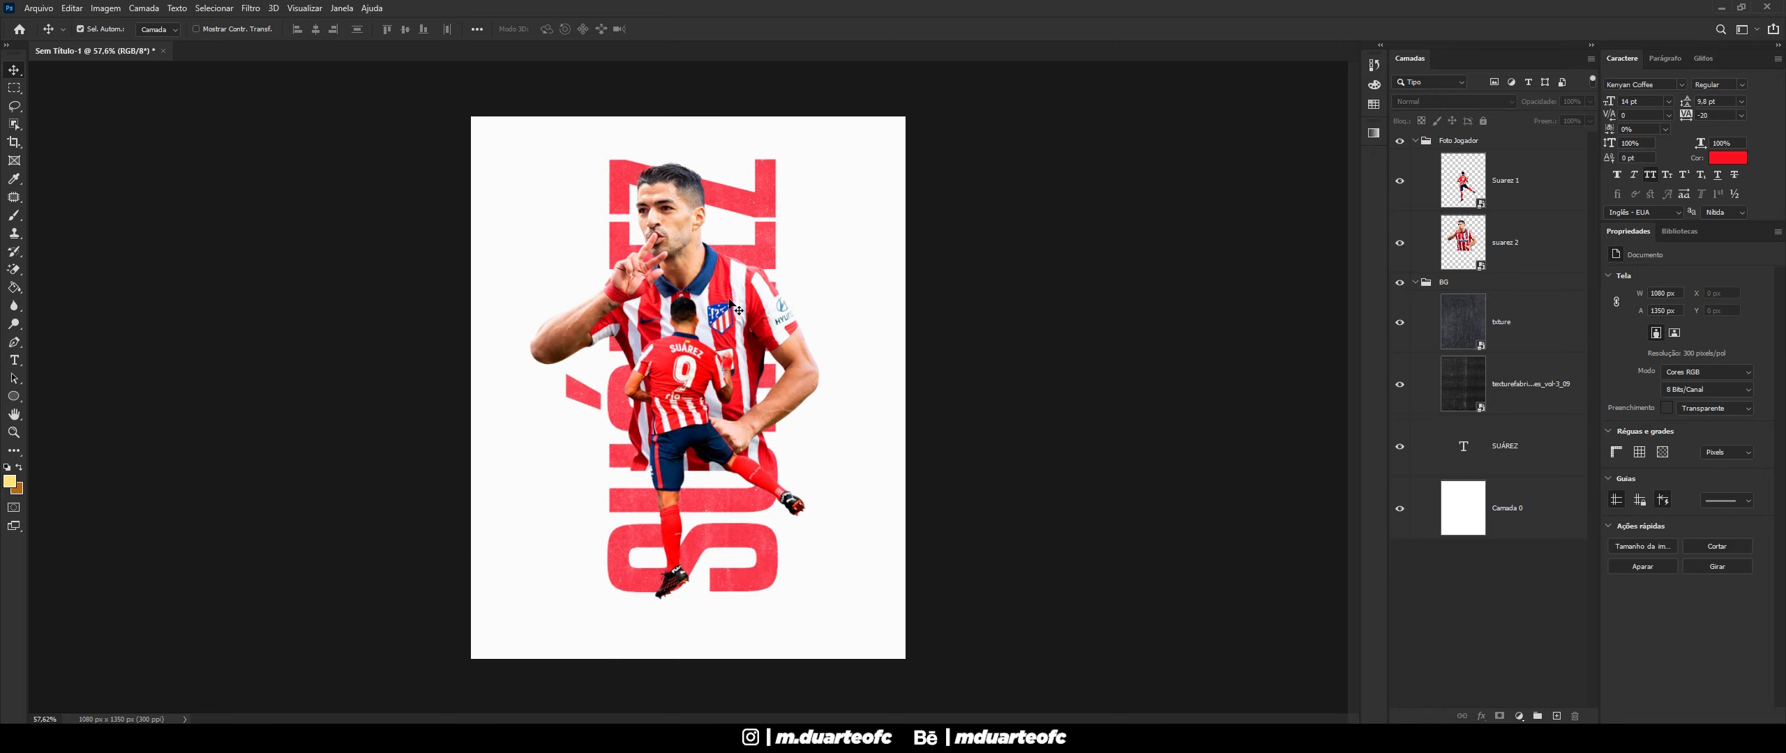
pyautogui.click(728, 303)
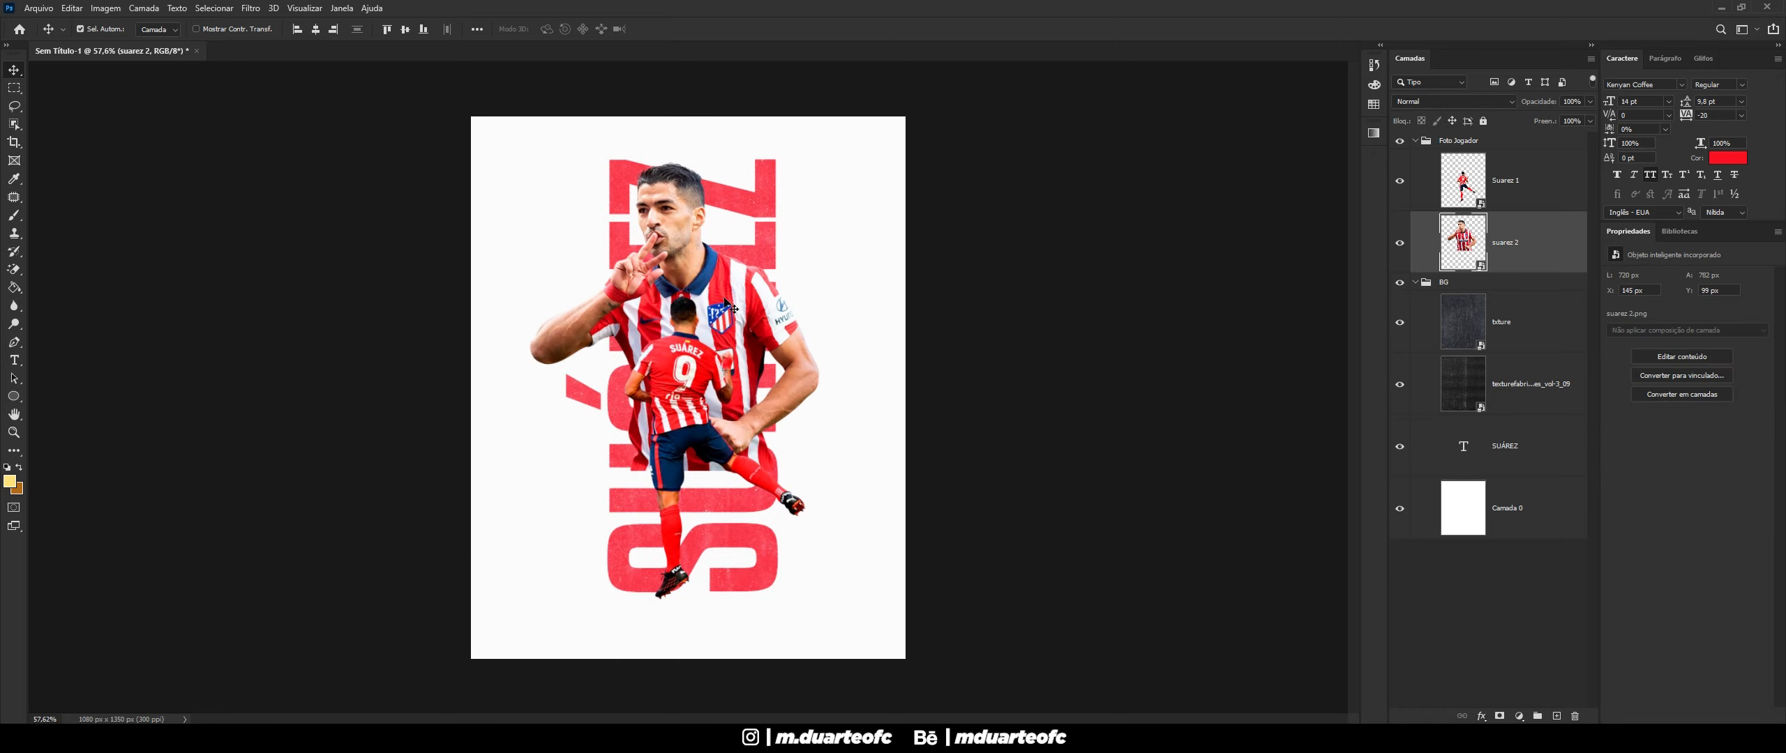
# - Open Camera Raw on suarez 2: Textura +80, Claridade +15, Vibração +9, Nitidez 25
pyautogui.click(251, 8)
pyautogui.moveTo(330, 223)
pyautogui.click(350, 92)
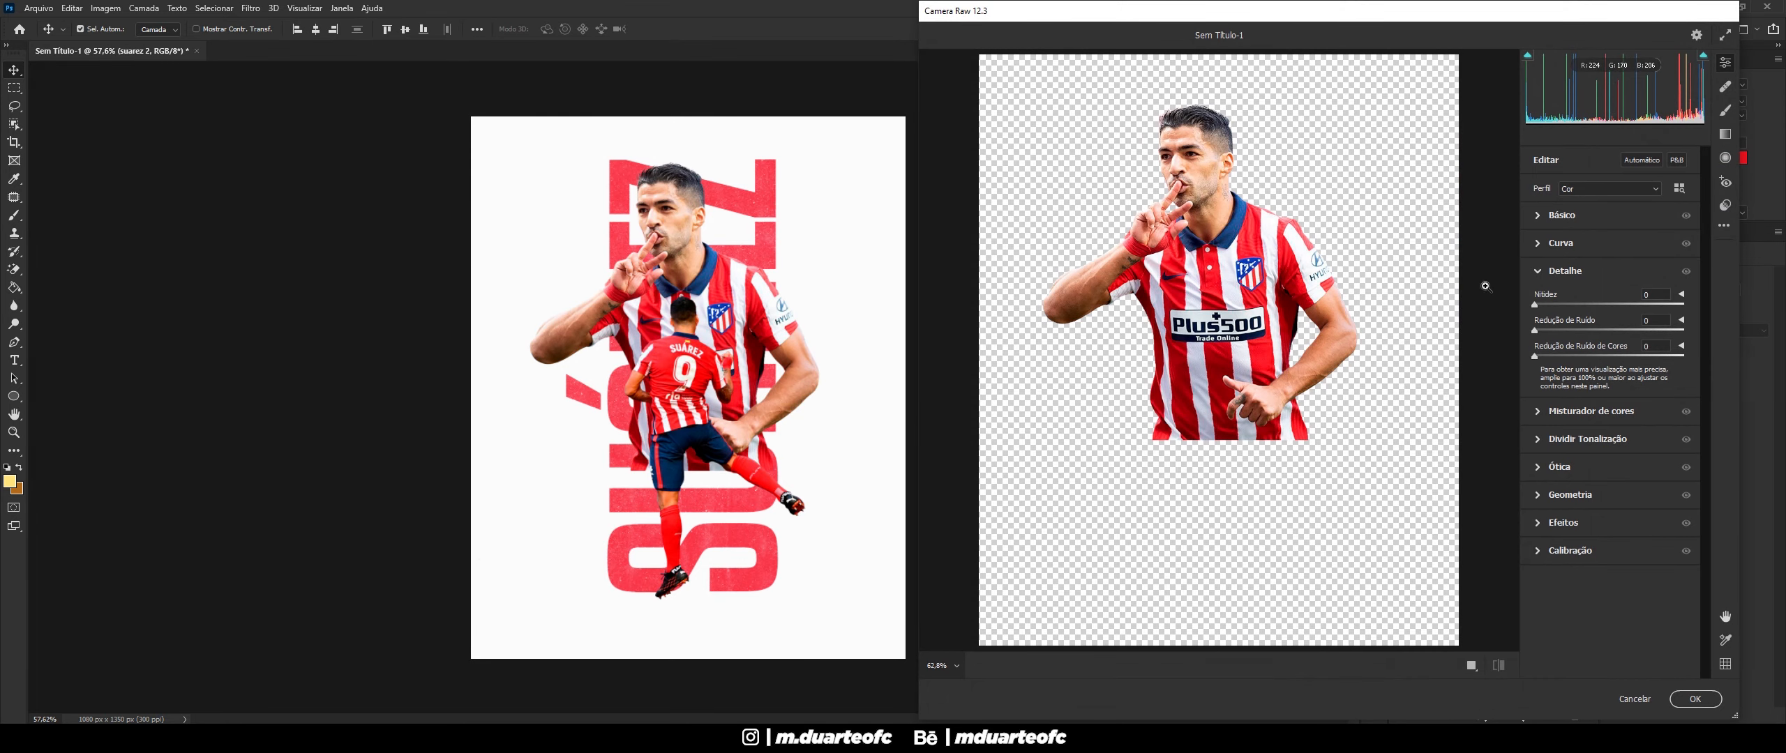
pyautogui.click(1541, 216)
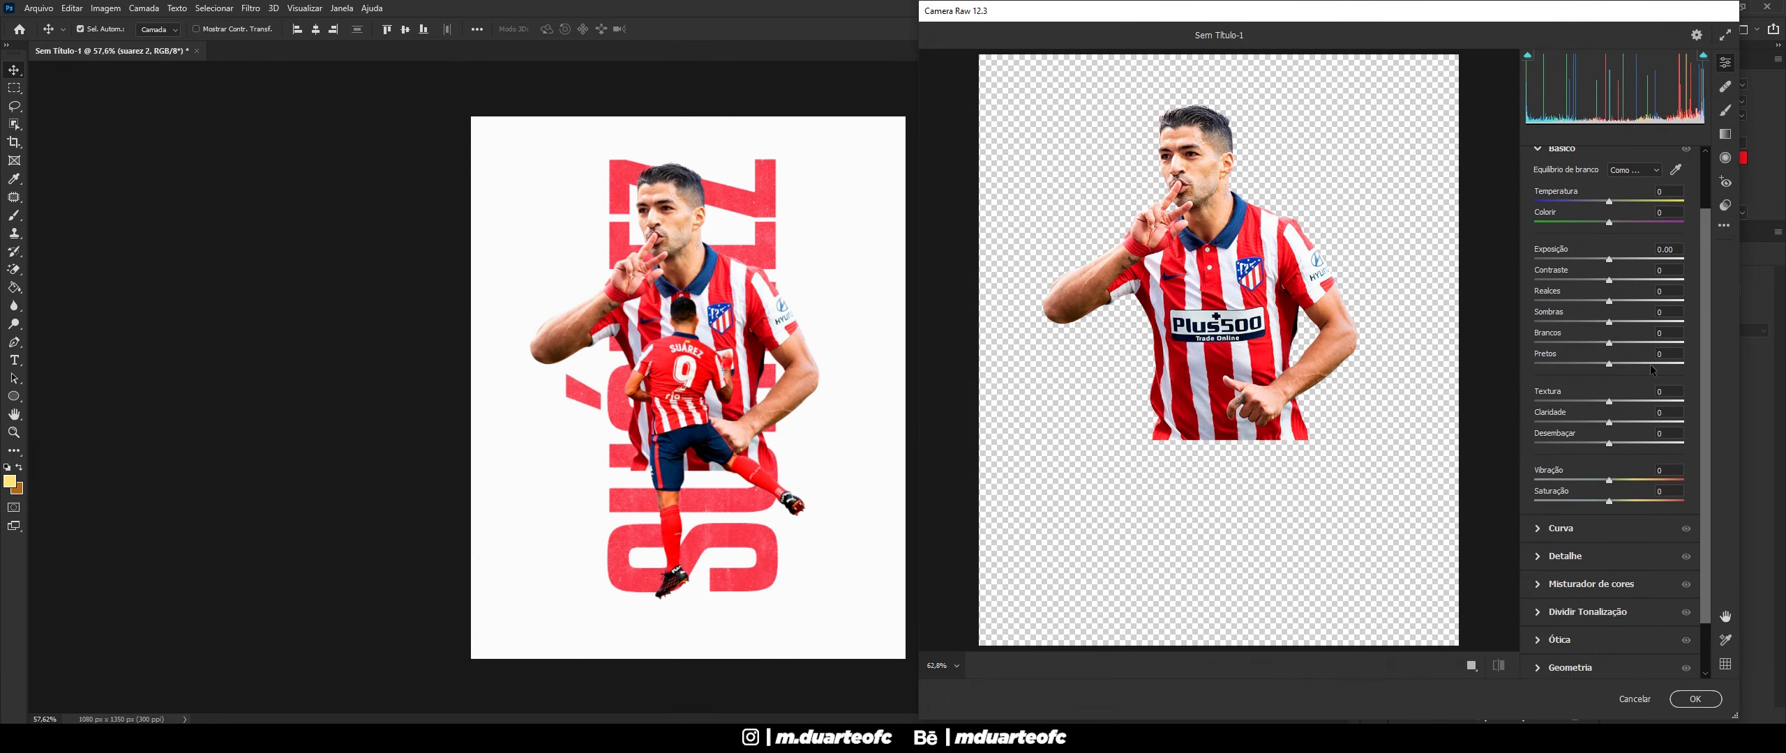
pyautogui.moveTo(1610, 469)
pyautogui.mouseDown()
pyautogui.moveTo(1669, 469)
pyautogui.moveTo(1625, 490)
pyautogui.mouseUp()
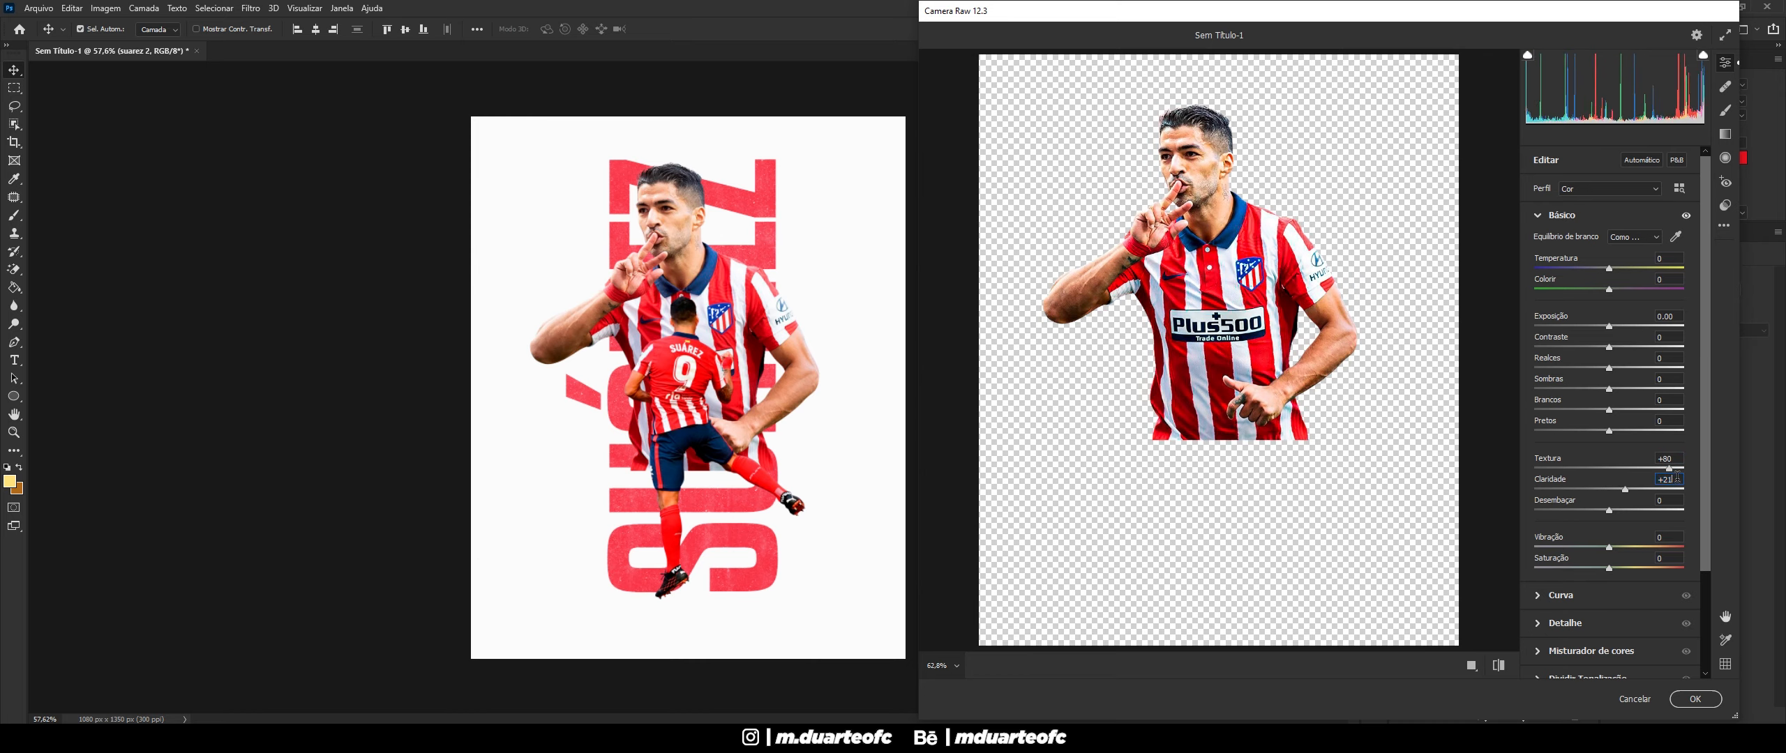
pyautogui.write('15')
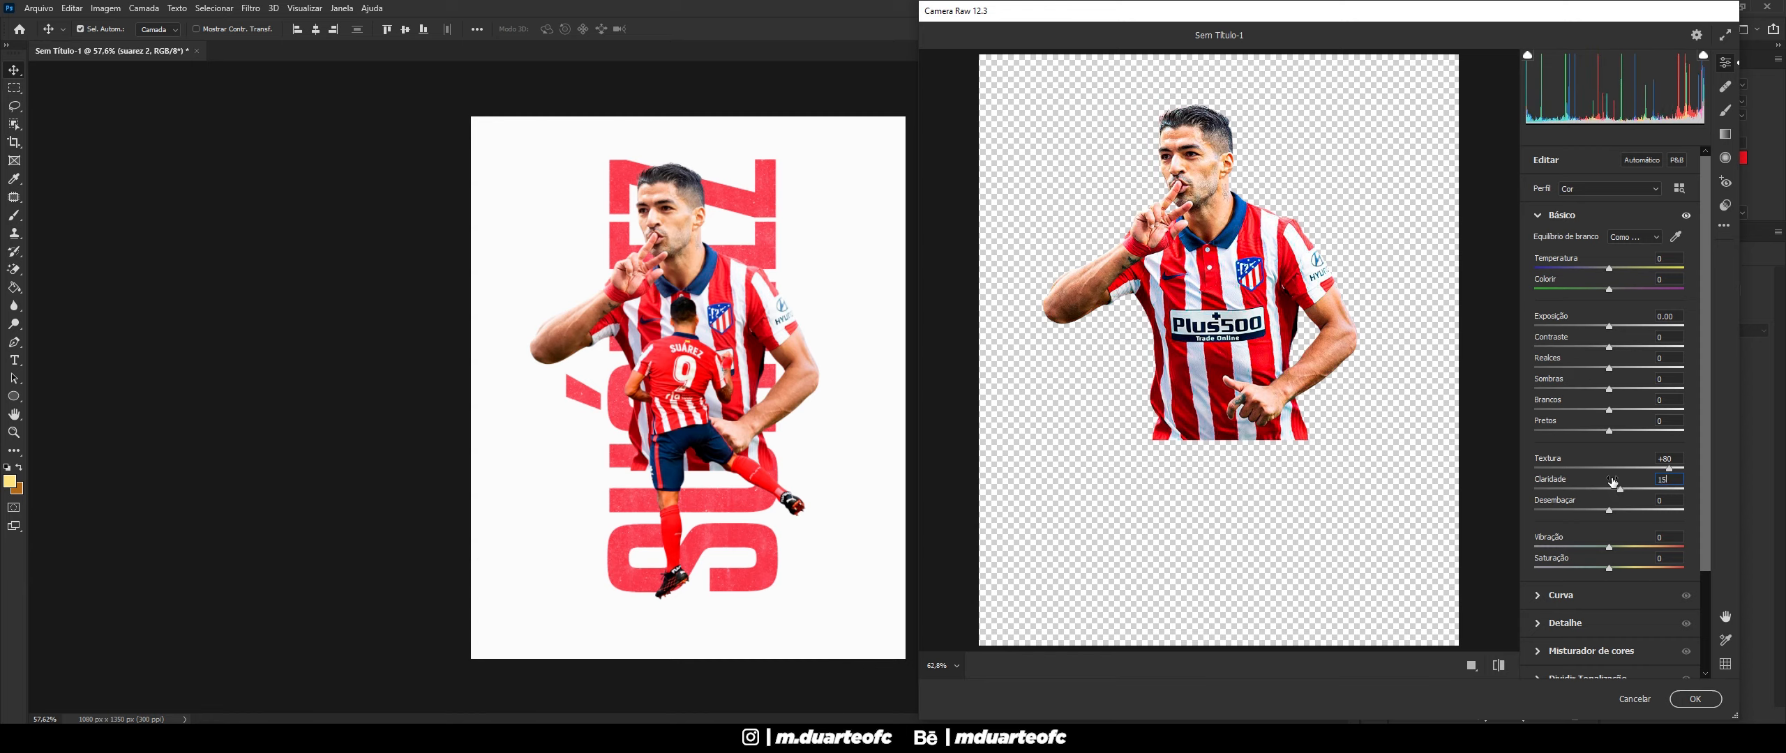
pyautogui.hotkey('shift', 'Tab')
pyautogui.moveTo(1609, 547); pyautogui.dragTo(1616, 551)
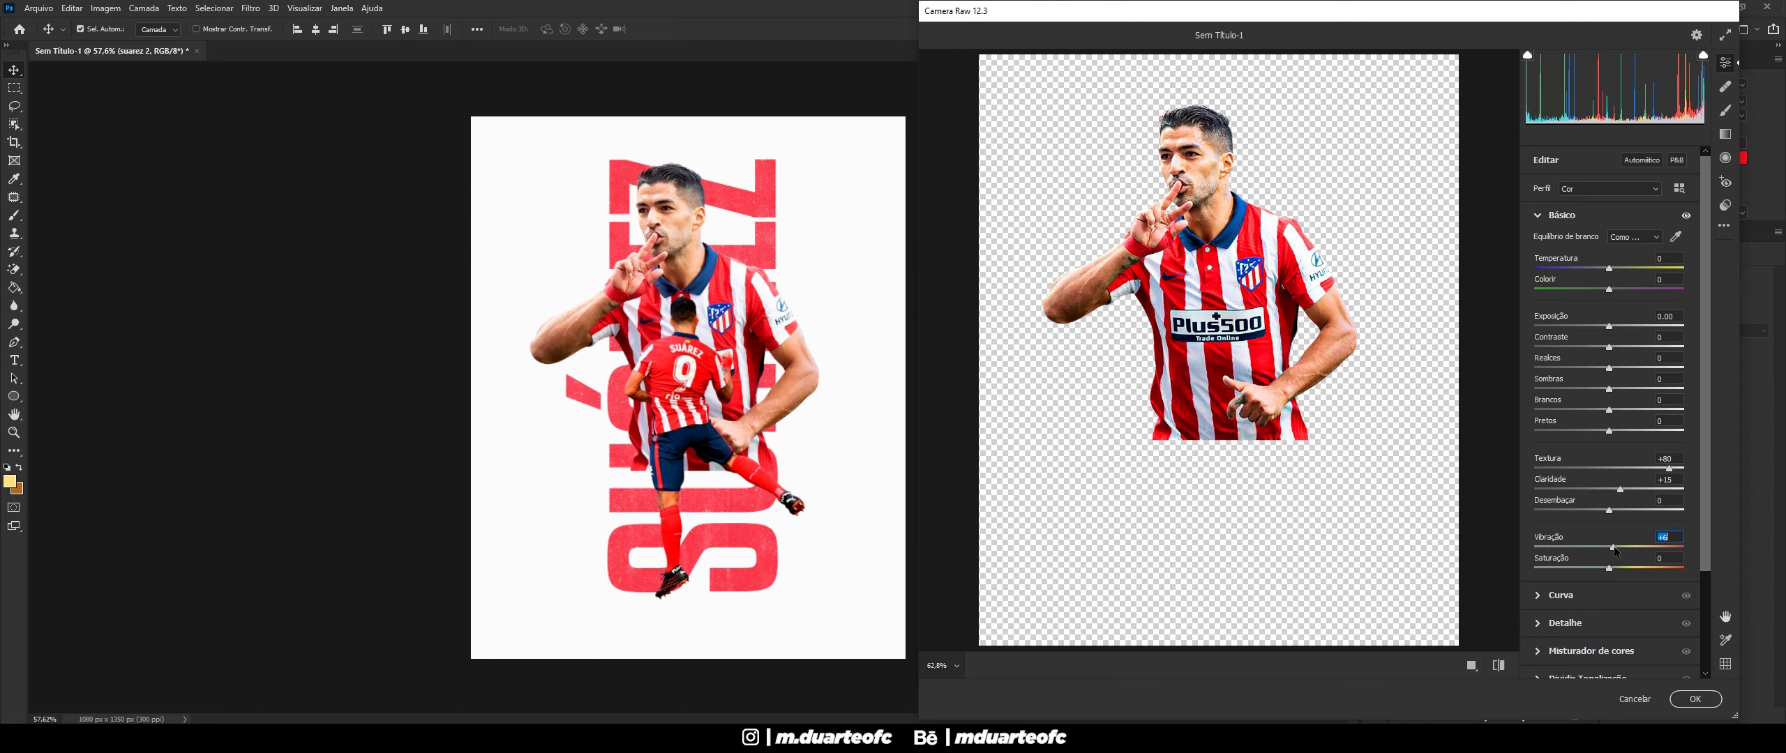
pyautogui.click(1539, 624)
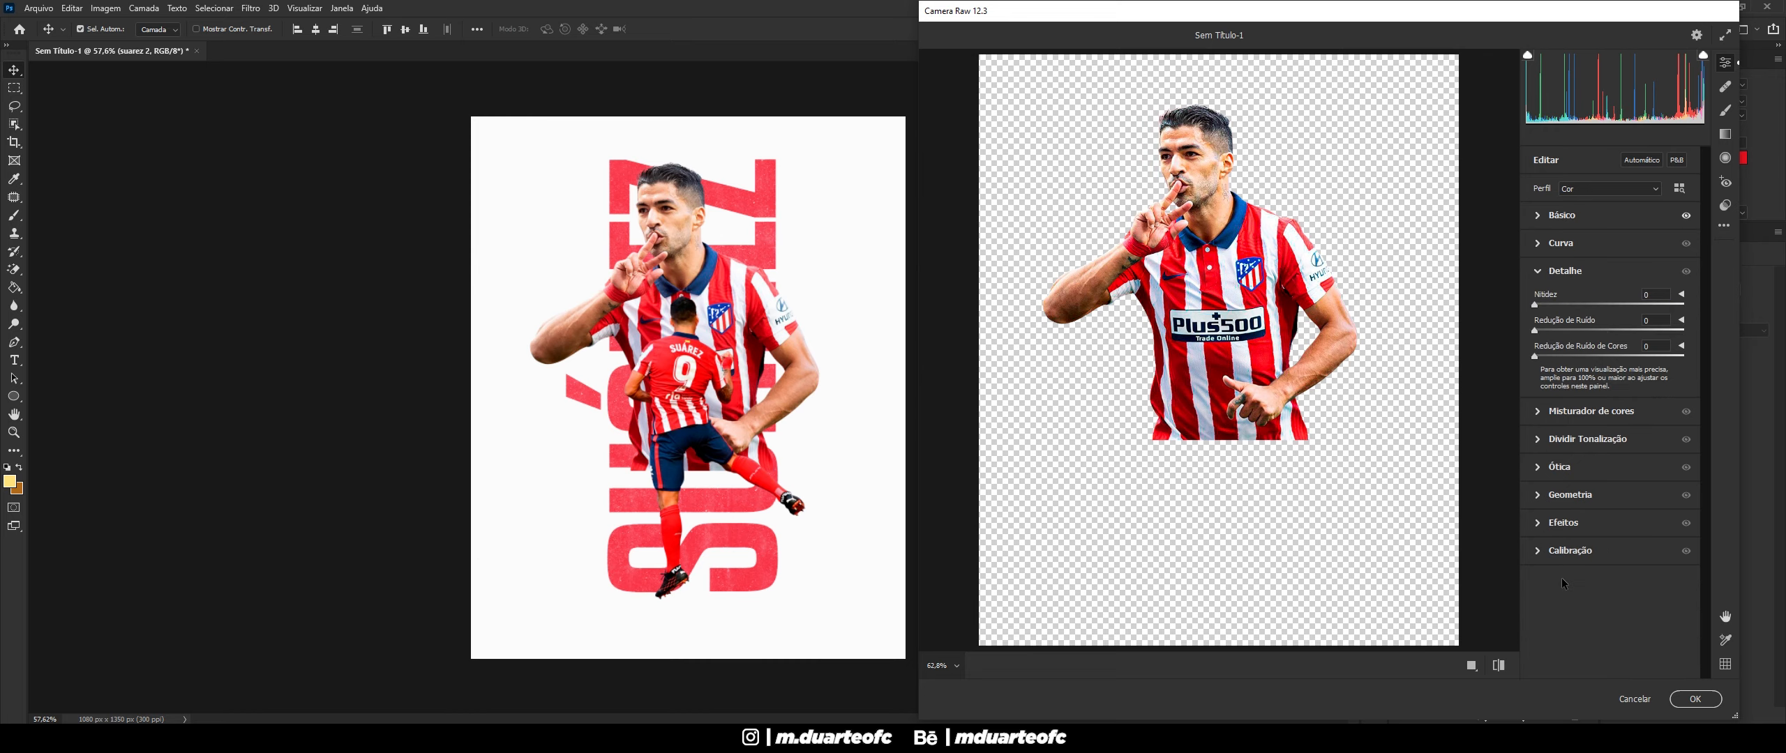
pyautogui.moveTo(1578, 307)
pyautogui.mouseDown()
pyautogui.moveTo(1599, 307)
pyautogui.moveTo(1580, 308)
pyautogui.mouseUp()
# - Apply the Camera Raw grade to the suarez 2 layer
pyautogui.click(1695, 699)
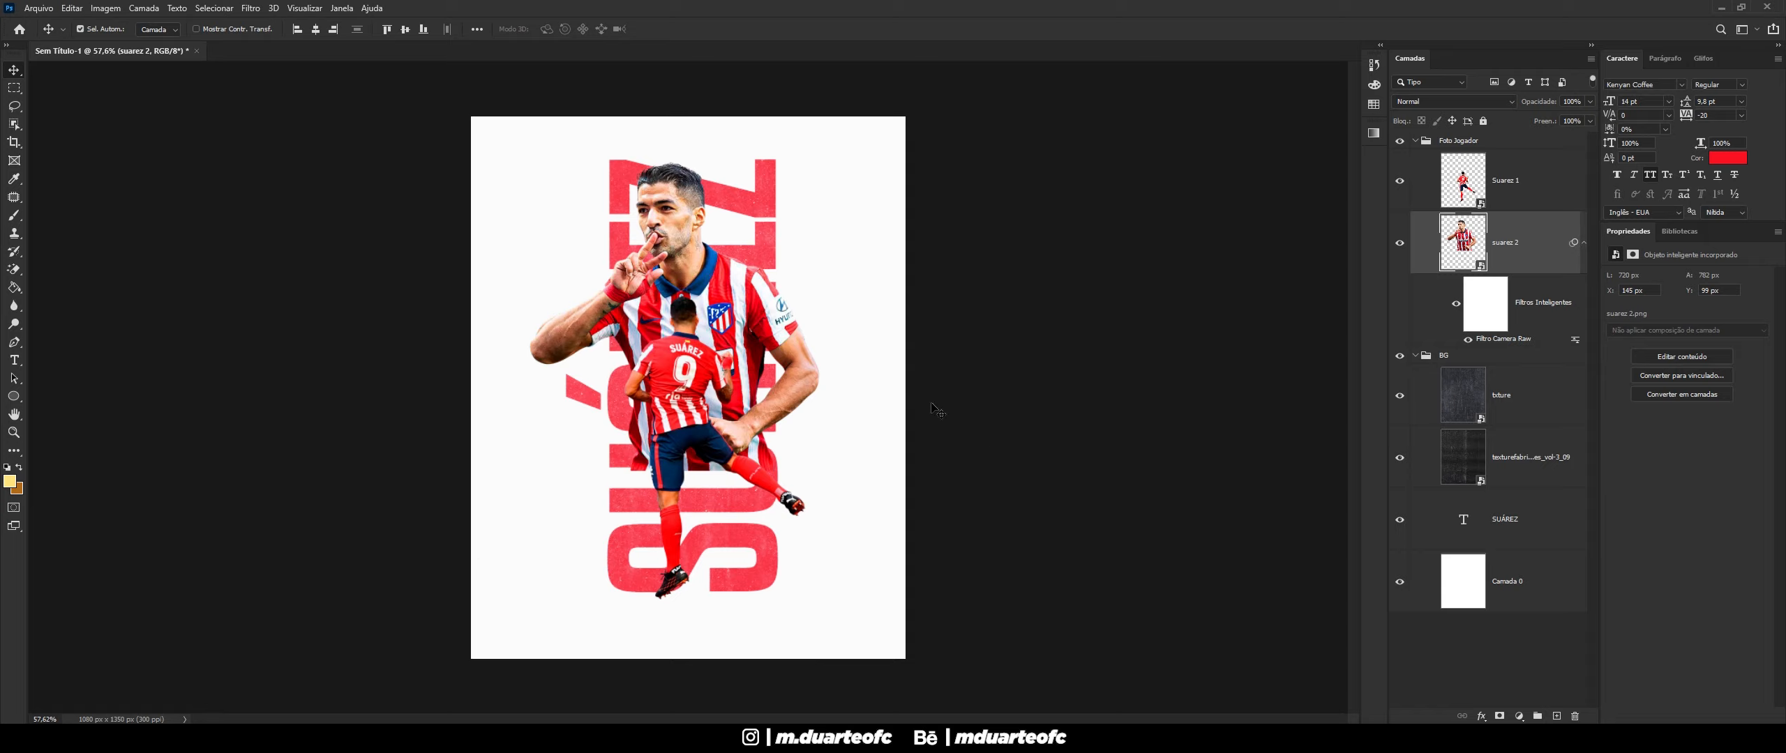
pyautogui.scroll(-2, 795, 286)
pyautogui.scroll(12, 654, 282)
pyautogui.scroll(-10, 653, 282)
pyautogui.scroll(4, 530, 399)
pyautogui.scroll(-4, 640, 393)
pyautogui.scroll(2, 662, 220)
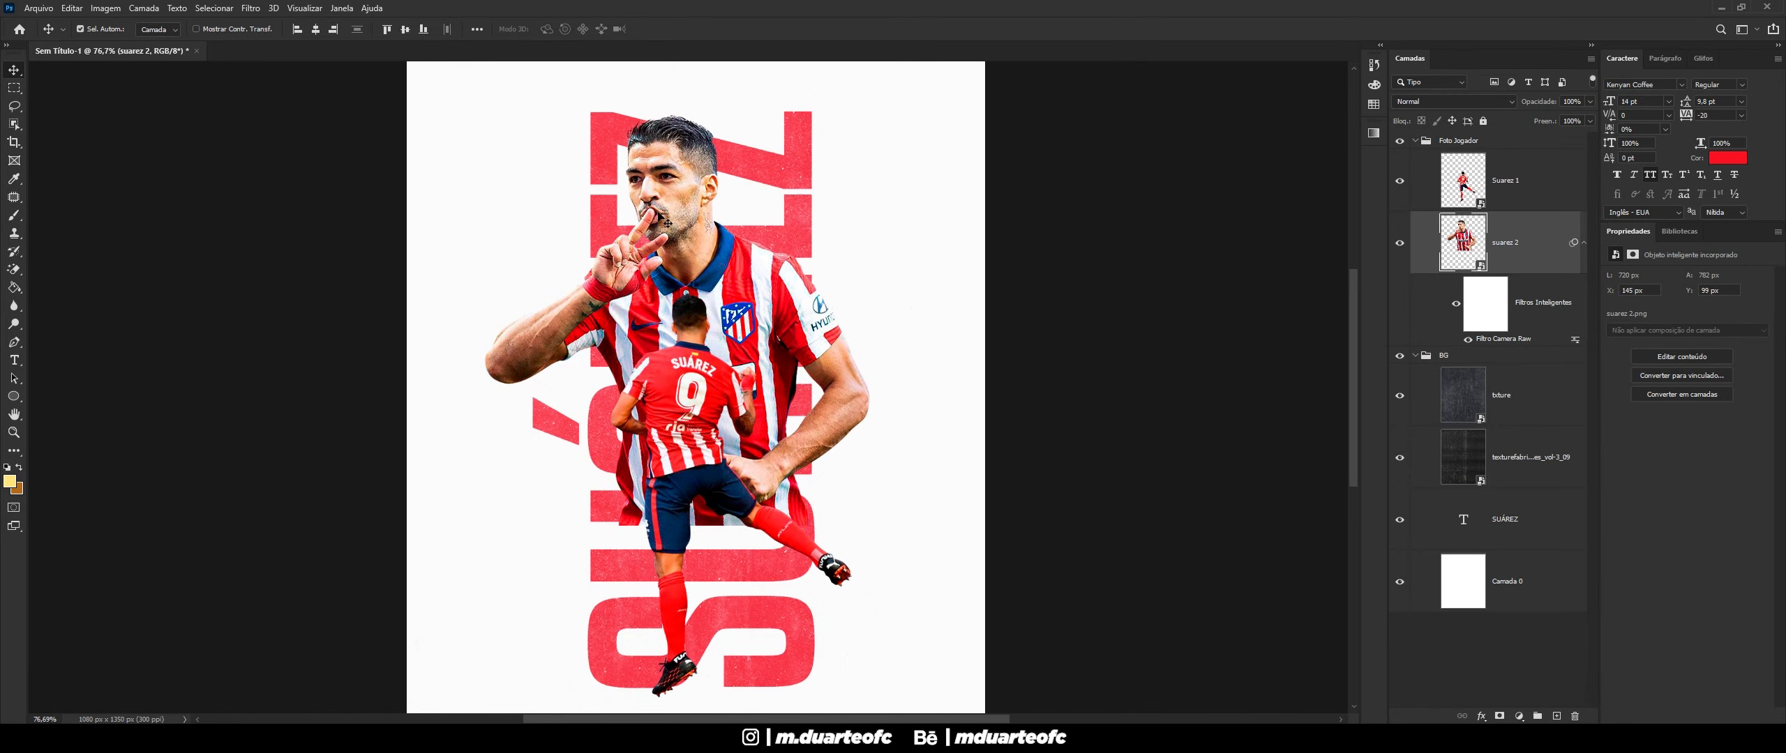
pyautogui.scroll(1, 667, 222)
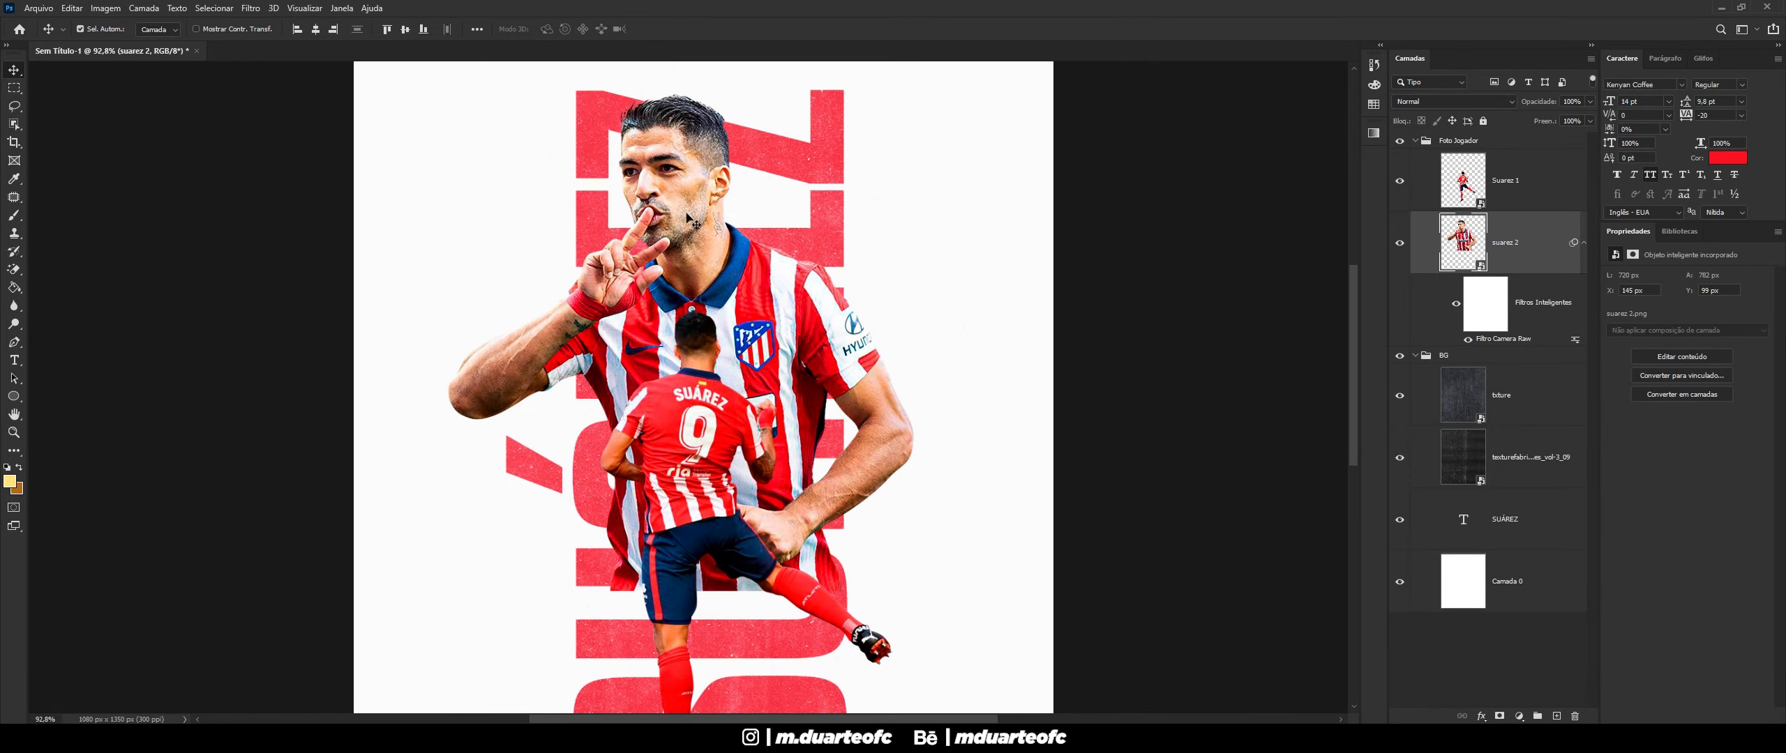
# - Reopen suarez 2's Camera Raw filter and raise Claridade to +21
pyautogui.doubleClick(1503, 339)
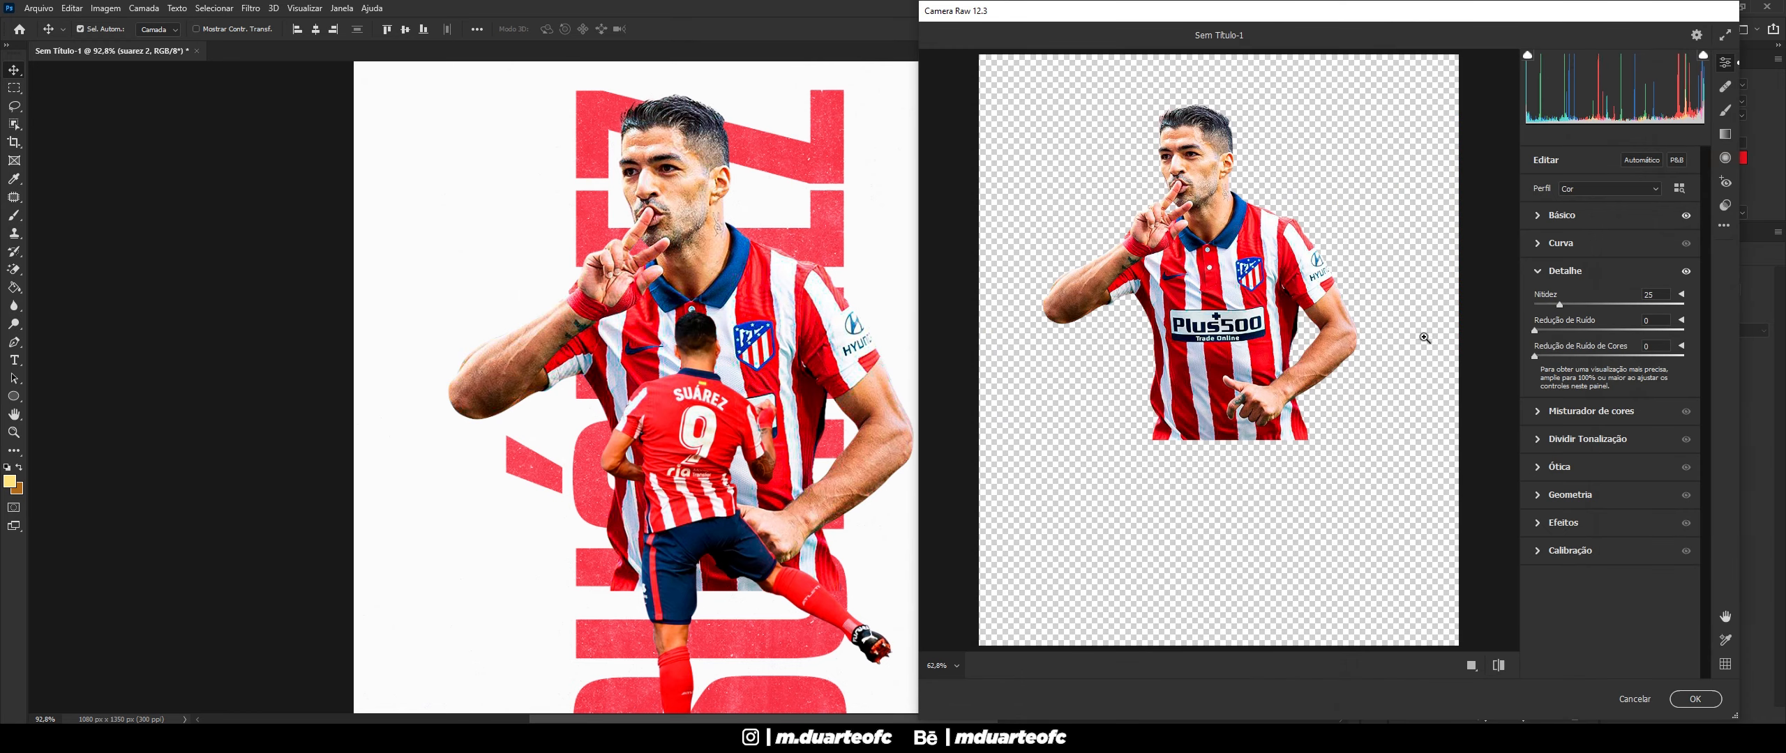
pyautogui.click(1541, 217)
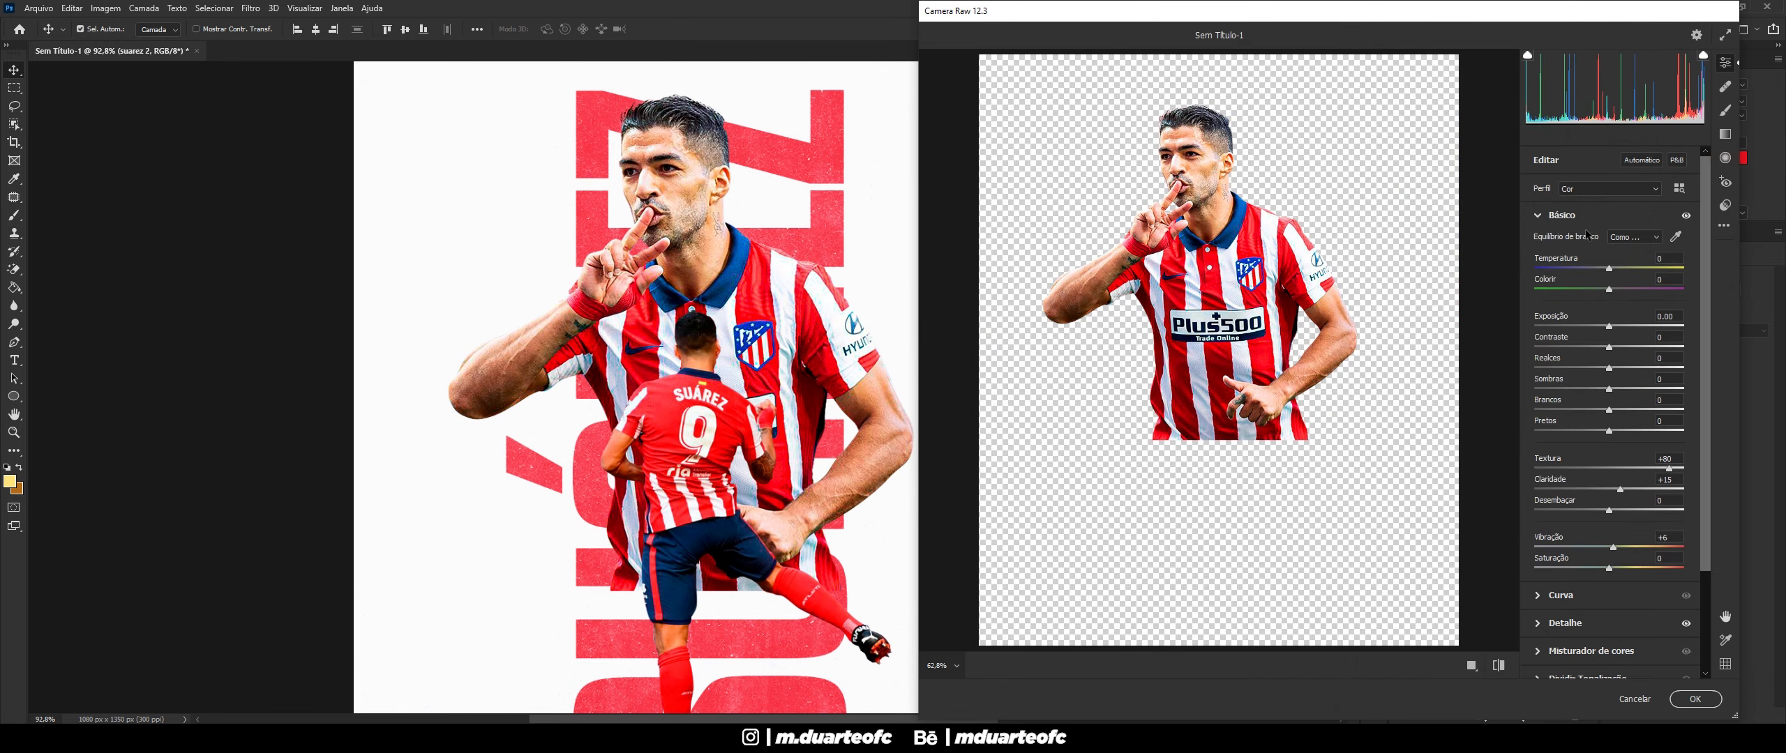
pyautogui.click(1625, 490)
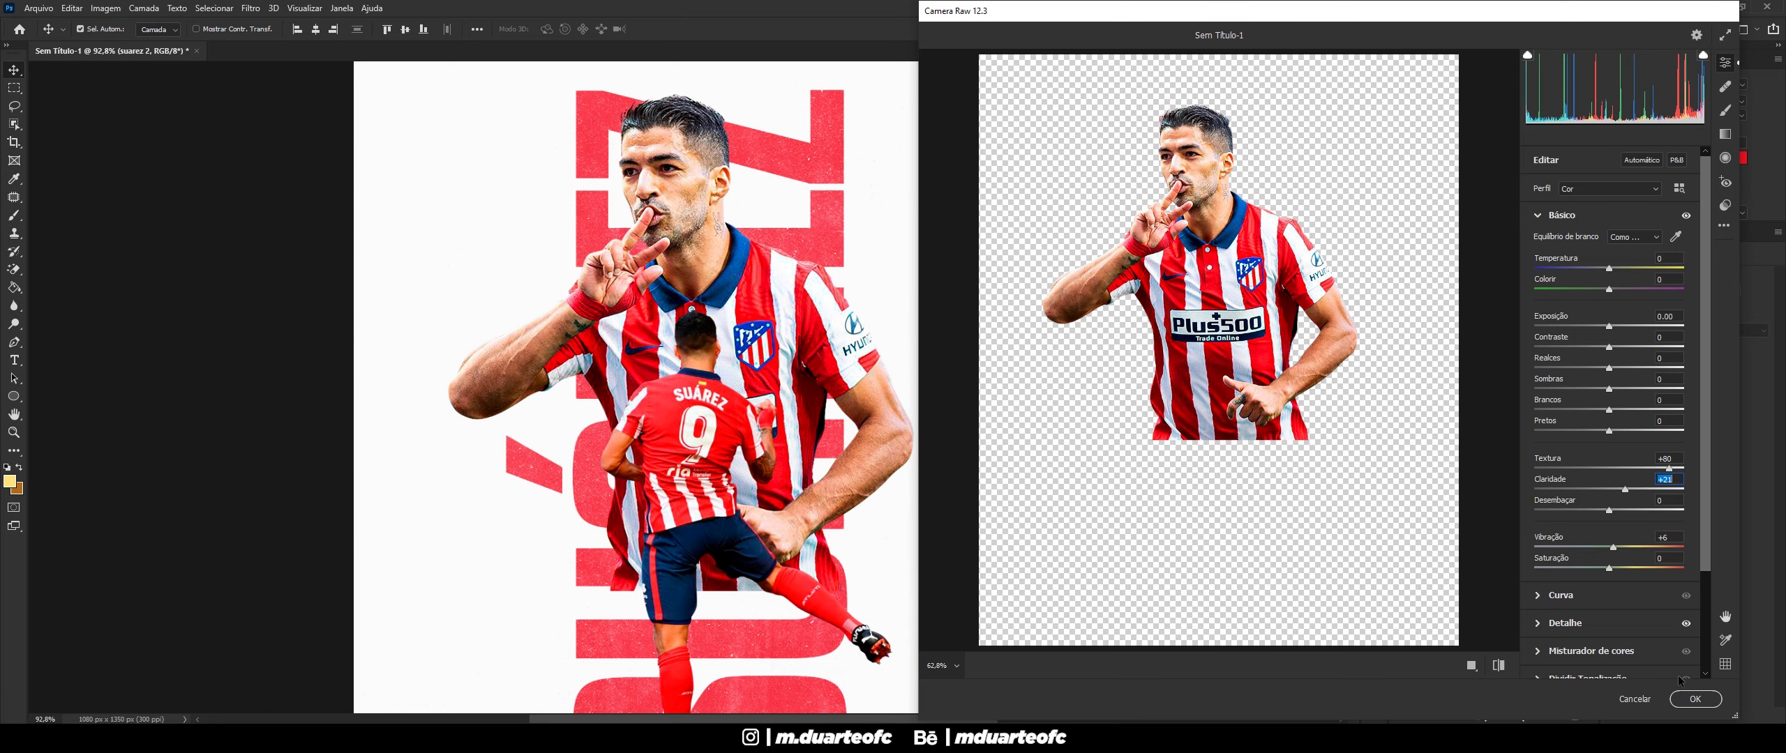
pyautogui.click(1695, 699)
pyautogui.scroll(-3, 1101, 433)
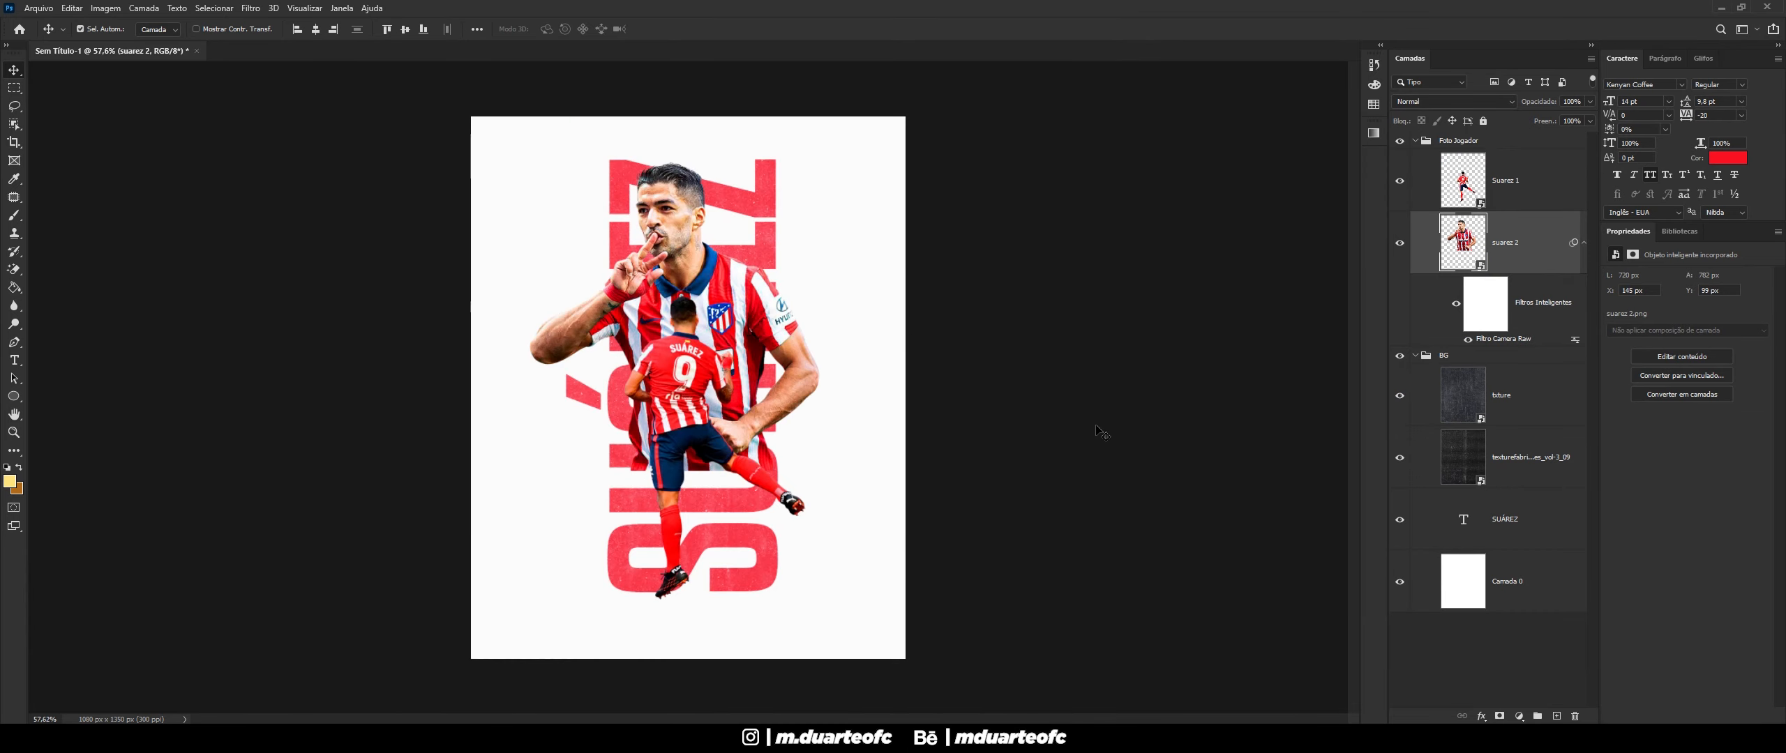
pyautogui.scroll(2, 1101, 433)
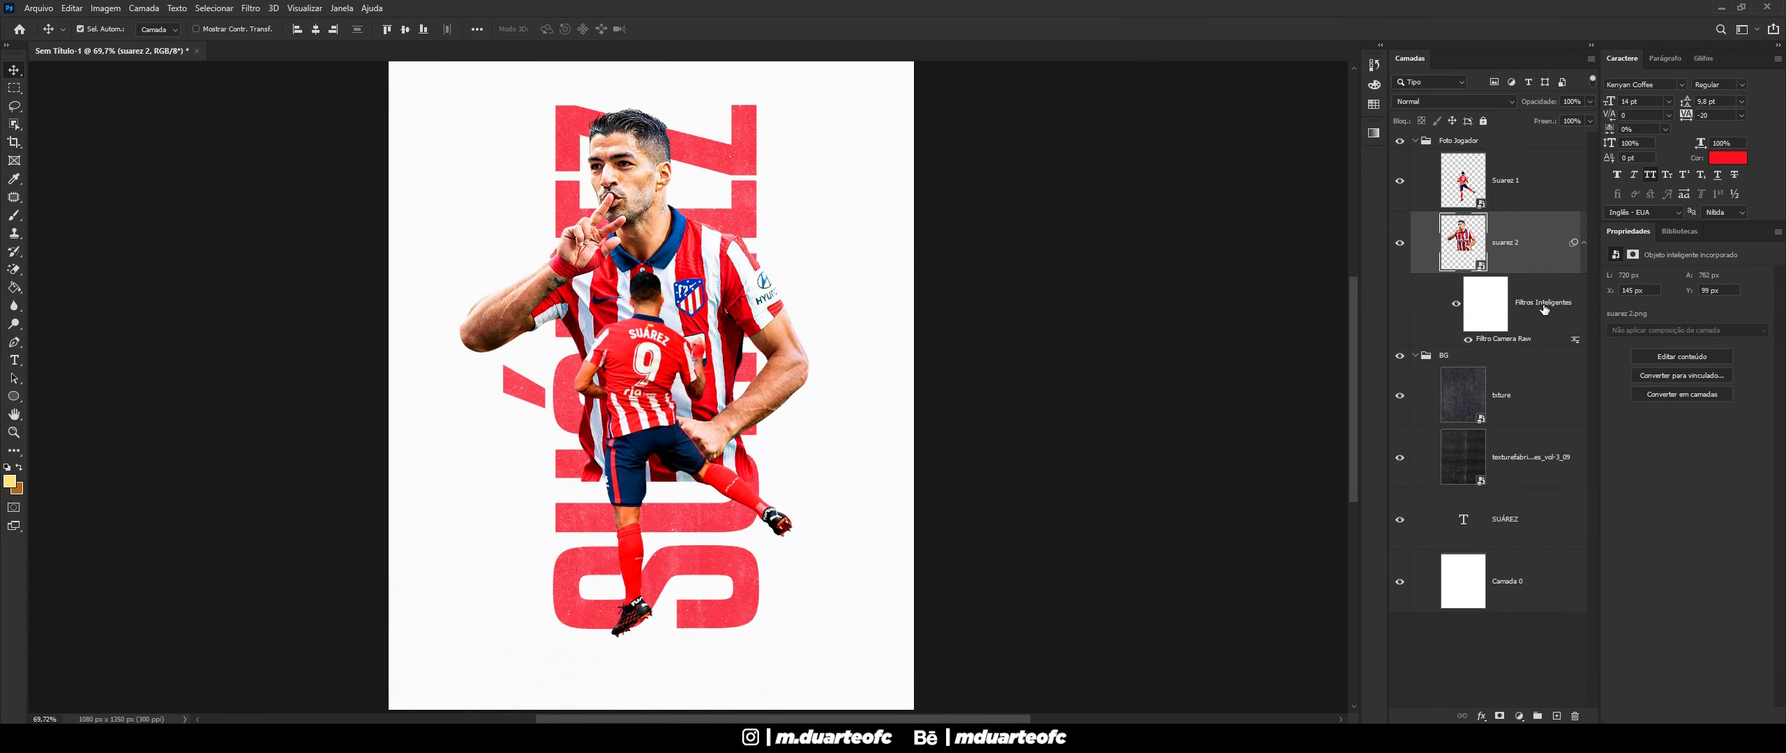
# - Copy the suarez 2 Camera Raw smart filter onto the Suarez 1 layer
pyautogui.moveTo(1540, 307); pyautogui.dragTo(1507, 185)
pyautogui.scroll(-2, 1037, 246)
pyautogui.scroll(4, 1038, 245)
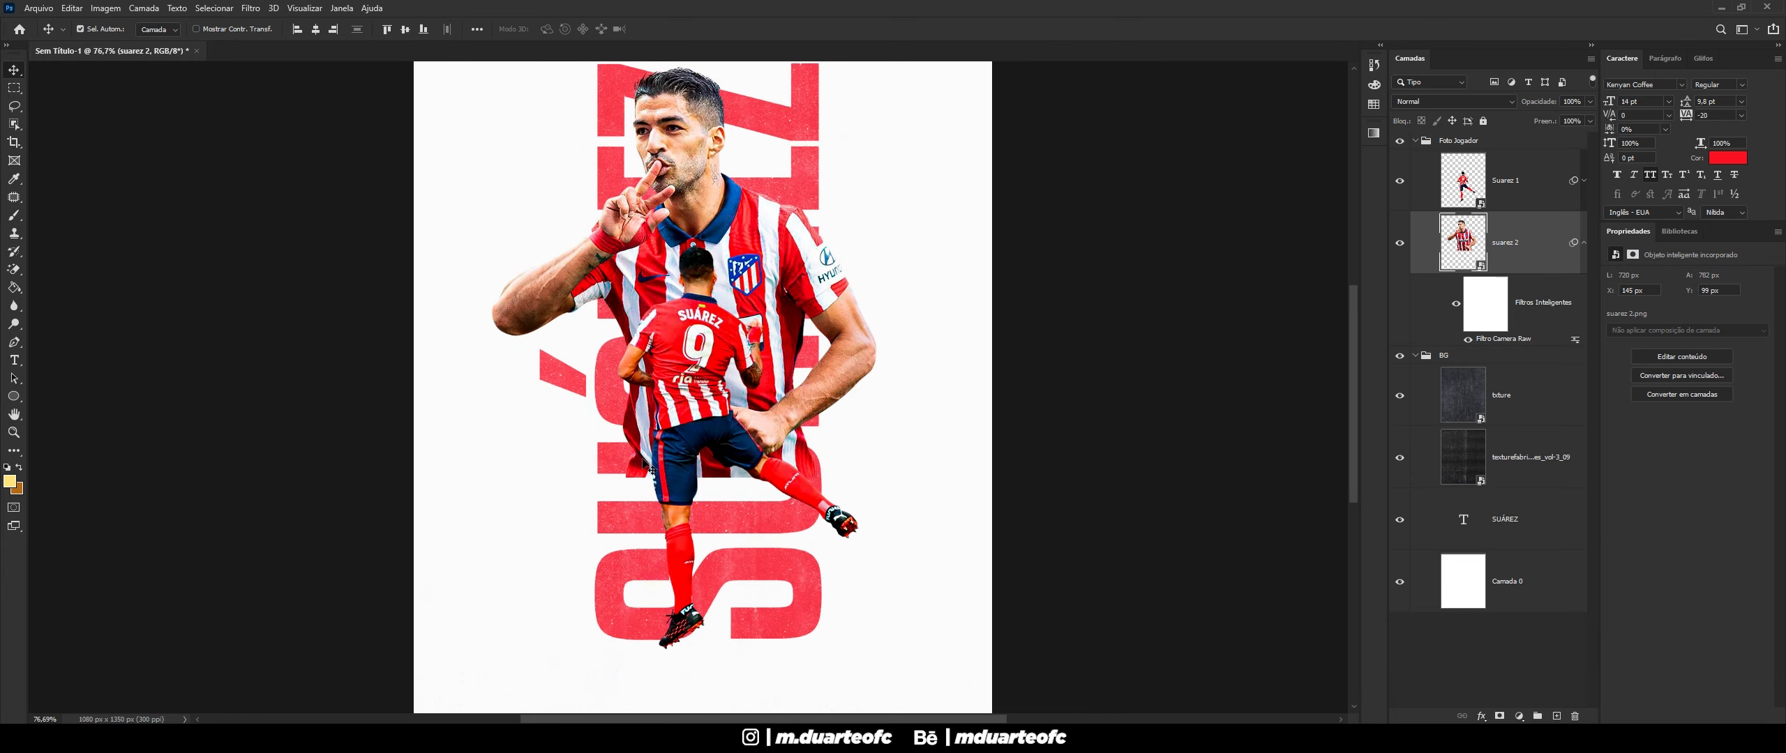
# - Reopen Suarez 1's Camera Raw filter and raise its Claridade to +40
pyautogui.click(1584, 242)
pyautogui.click(1584, 180)
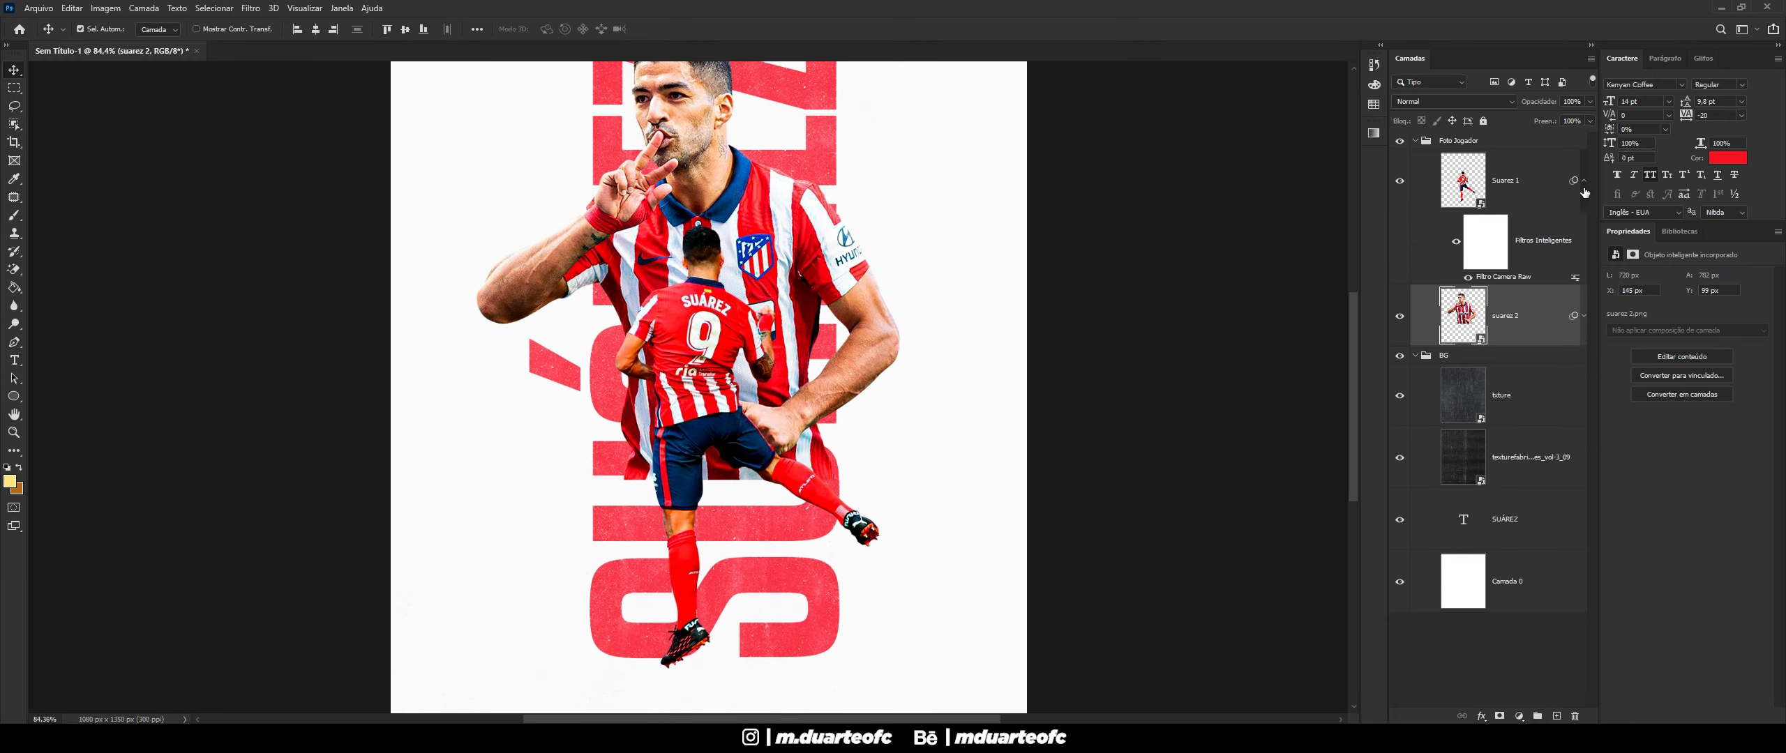
pyautogui.doubleClick(1523, 278)
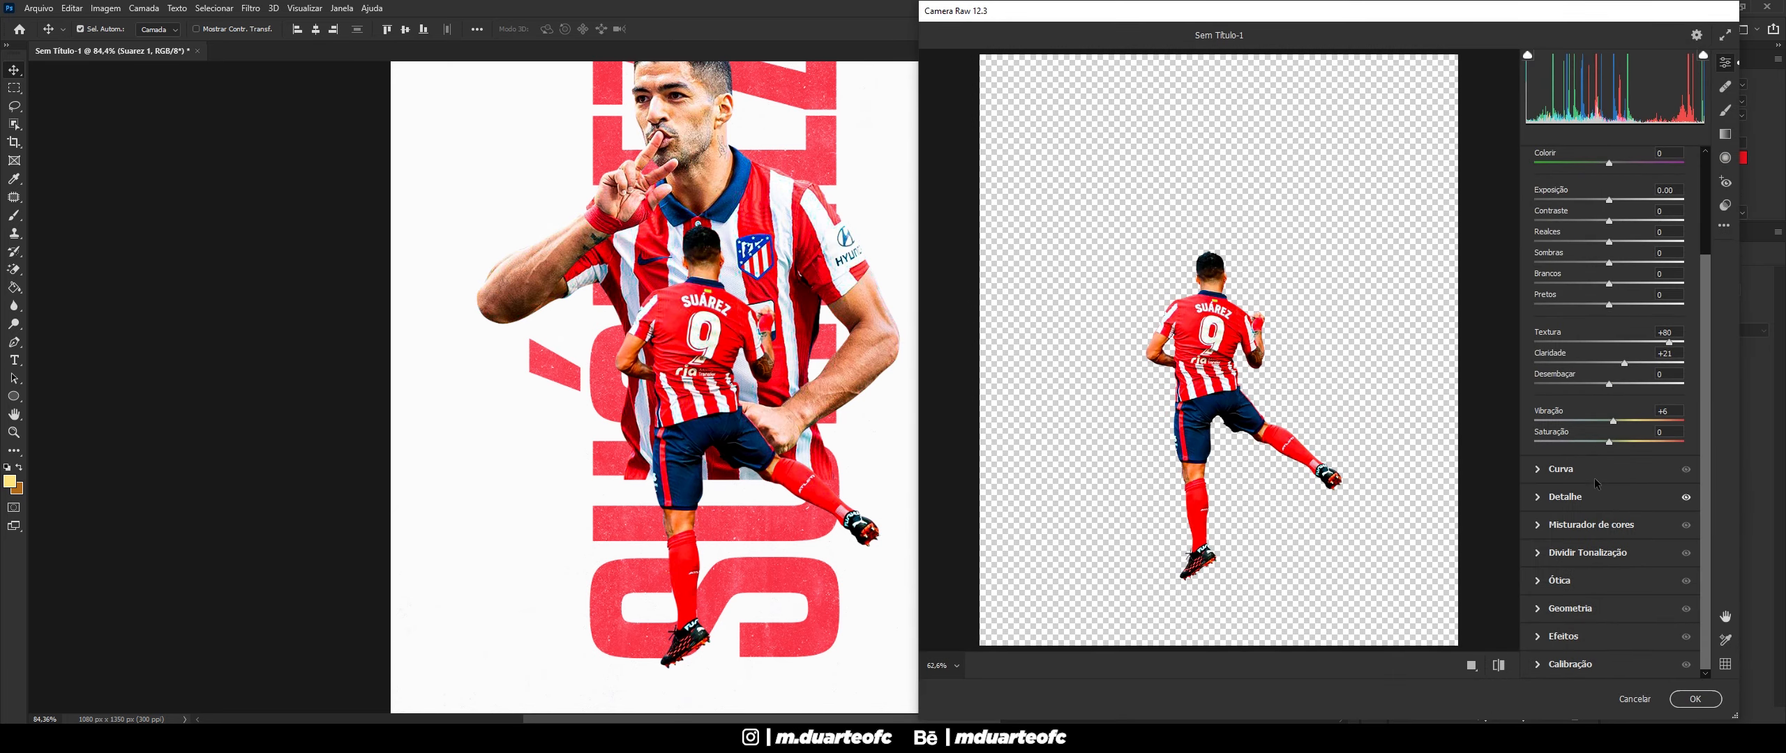
pyautogui.click(1546, 499)
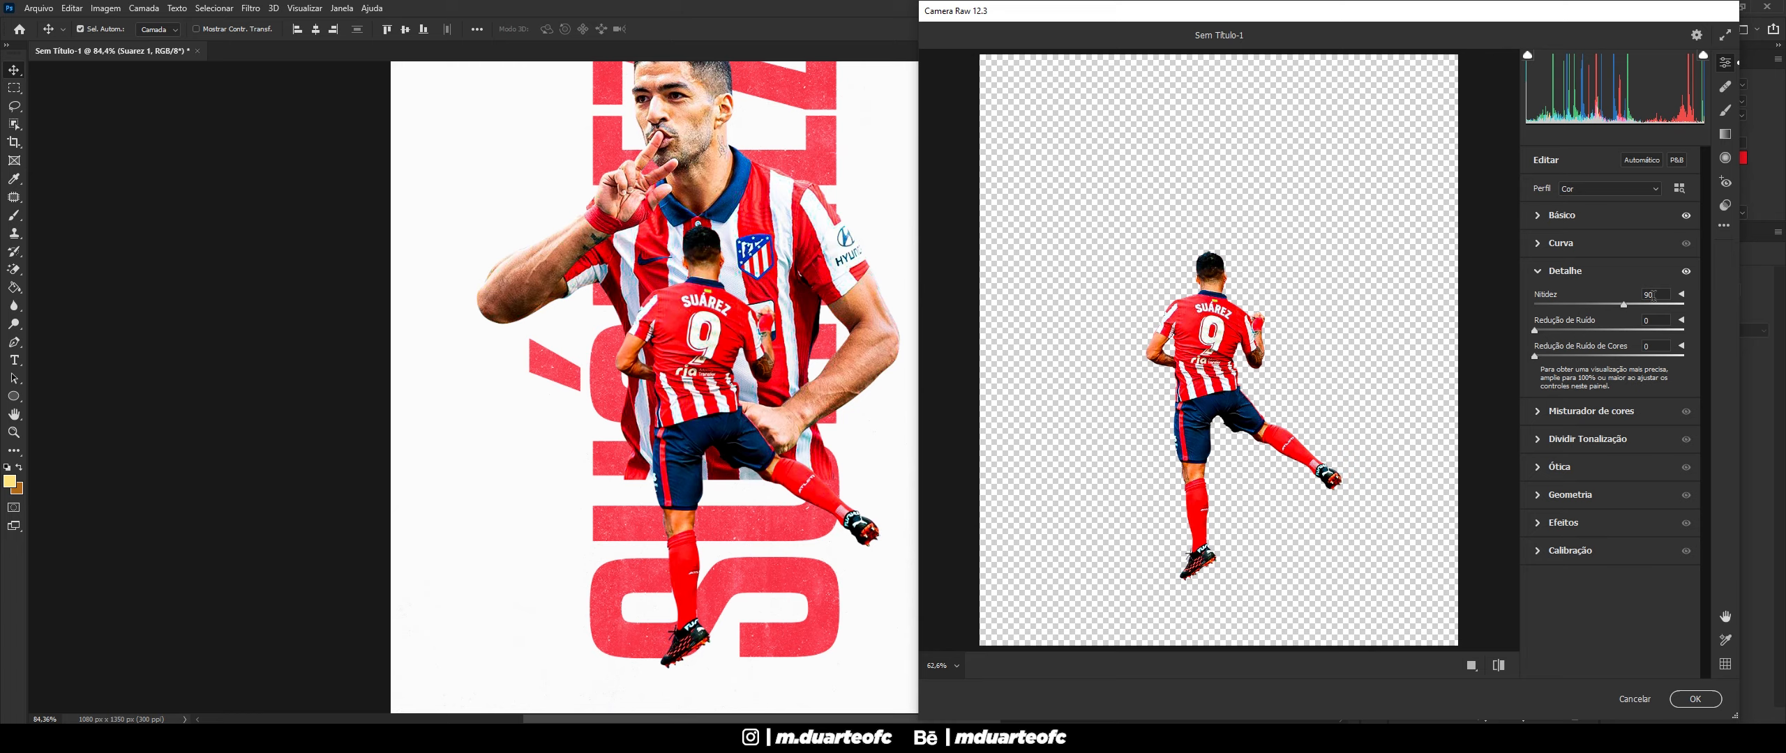
pyautogui.click(1544, 217)
pyautogui.moveTo(1624, 494); pyautogui.dragTo(1643, 488)
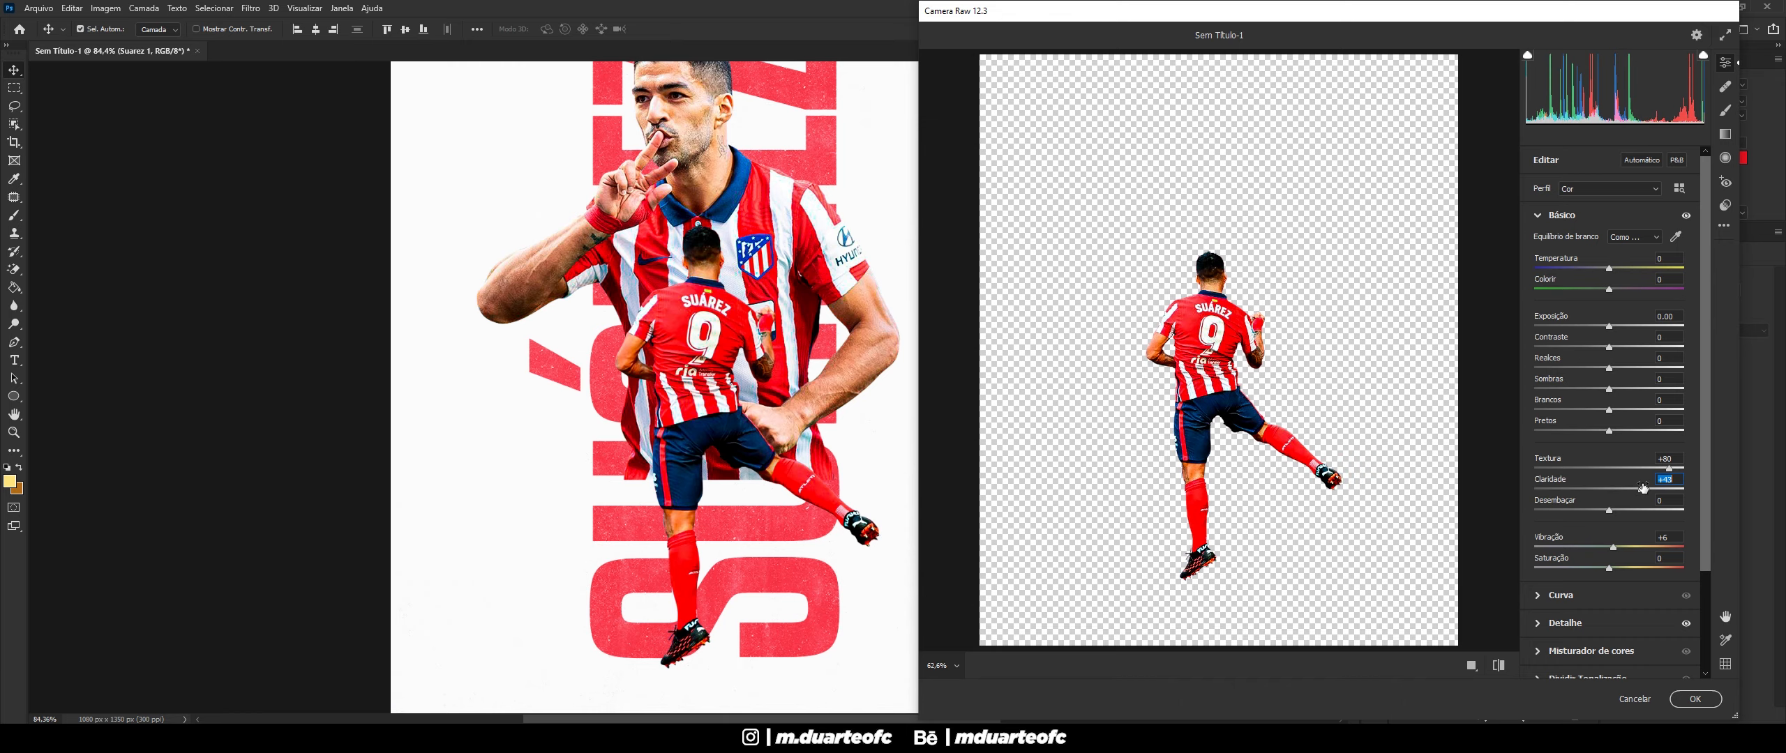
# - Apply the updated Camera Raw filter on the small Suarez 1 player
pyautogui.click(1694, 699)
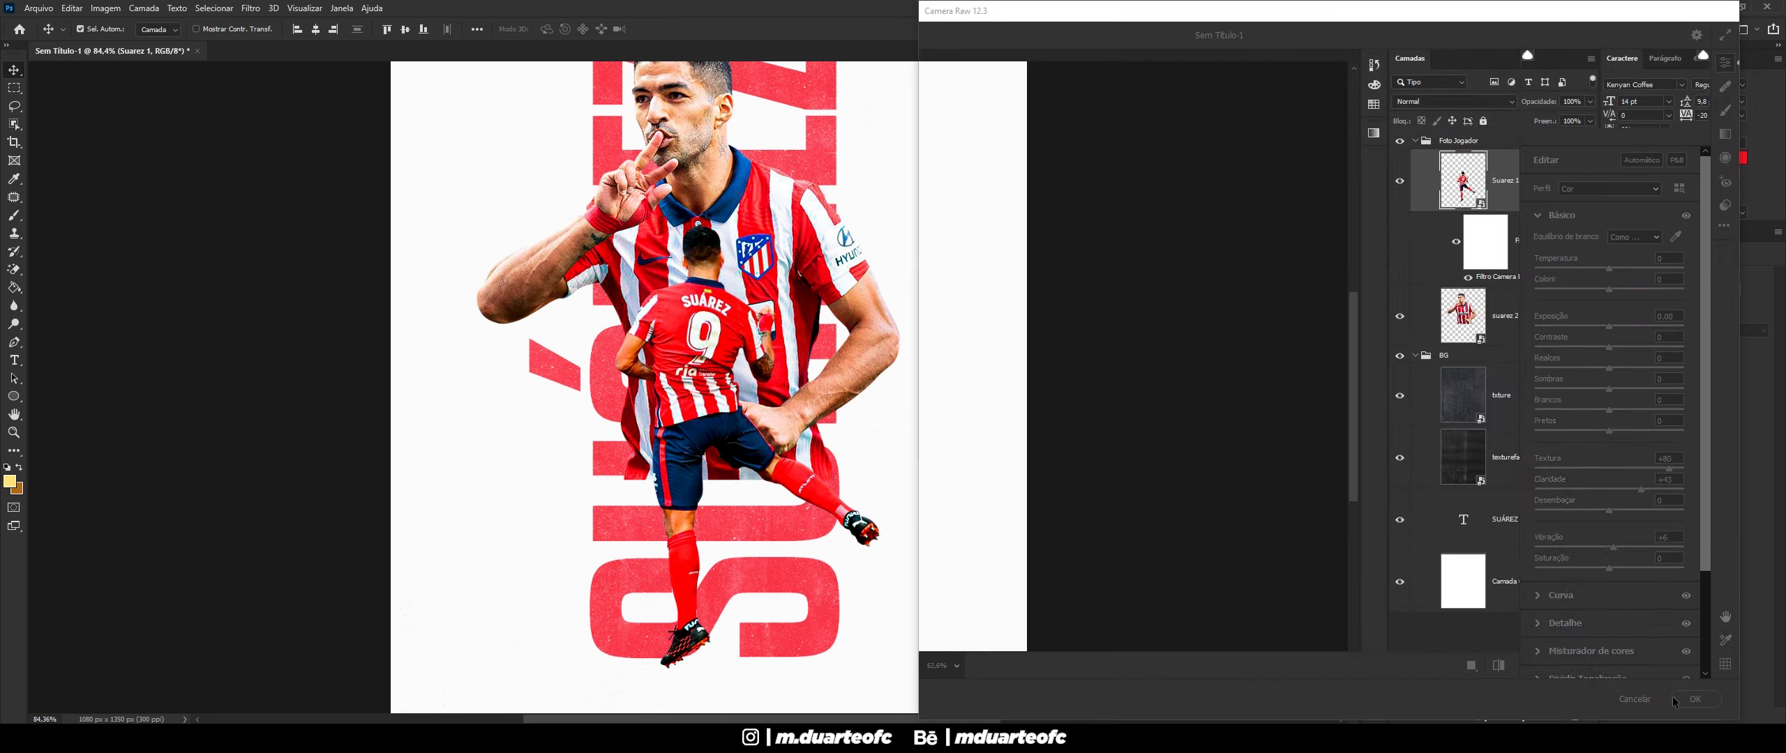
pyautogui.scroll(-3, 731, 508)
pyautogui.scroll(2, 731, 508)
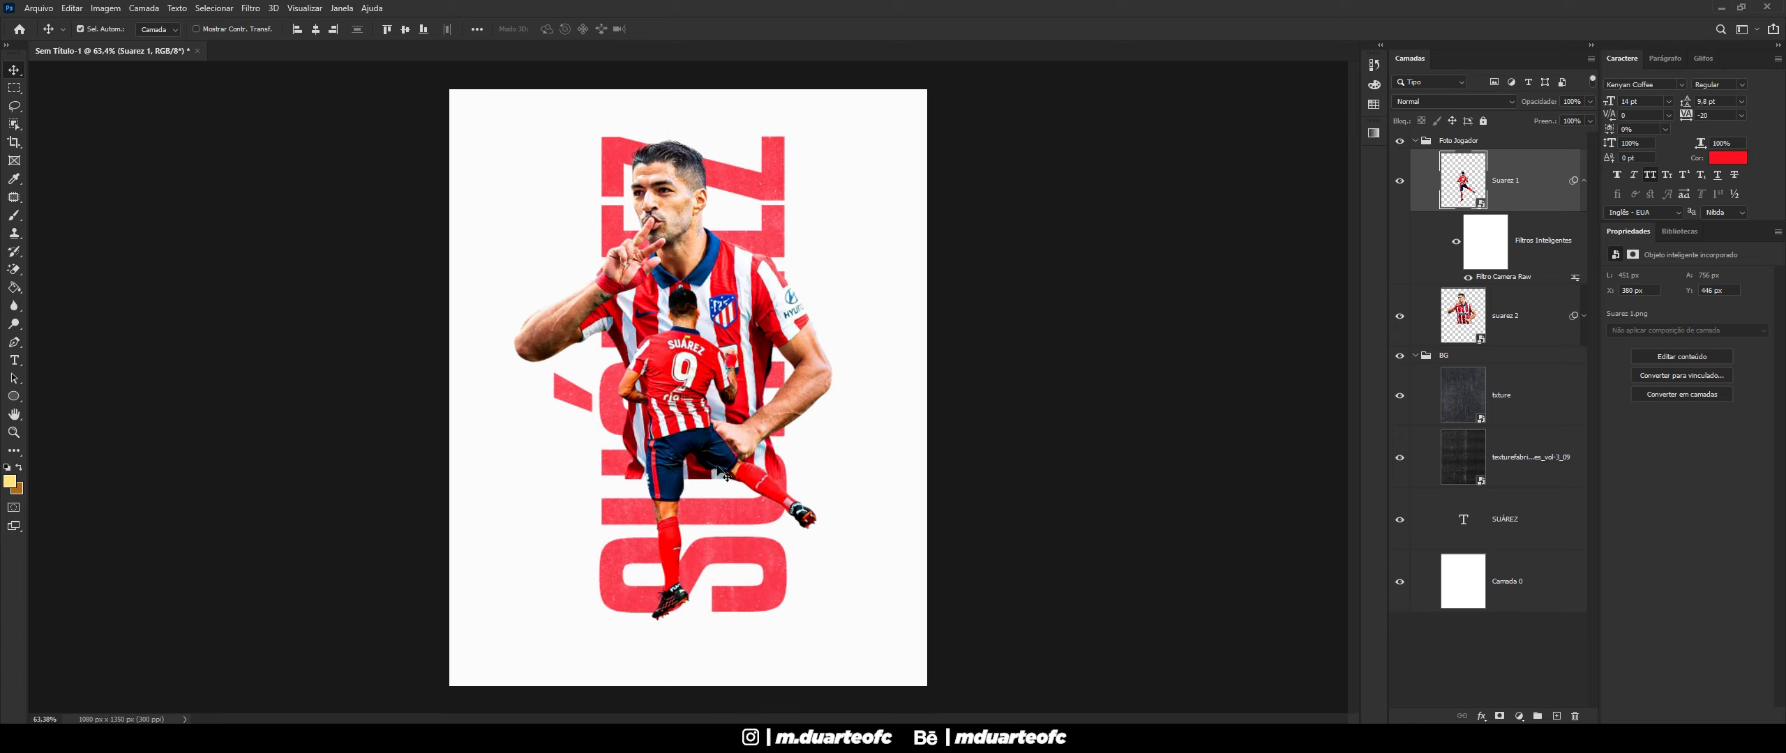
pyautogui.scroll(-1, 724, 469)
pyautogui.scroll(1, 721, 465)
pyautogui.scroll(1, 722, 458)
# - Add a layer mask to suarez 2 and pick the Brush tool
pyautogui.click(719, 282)
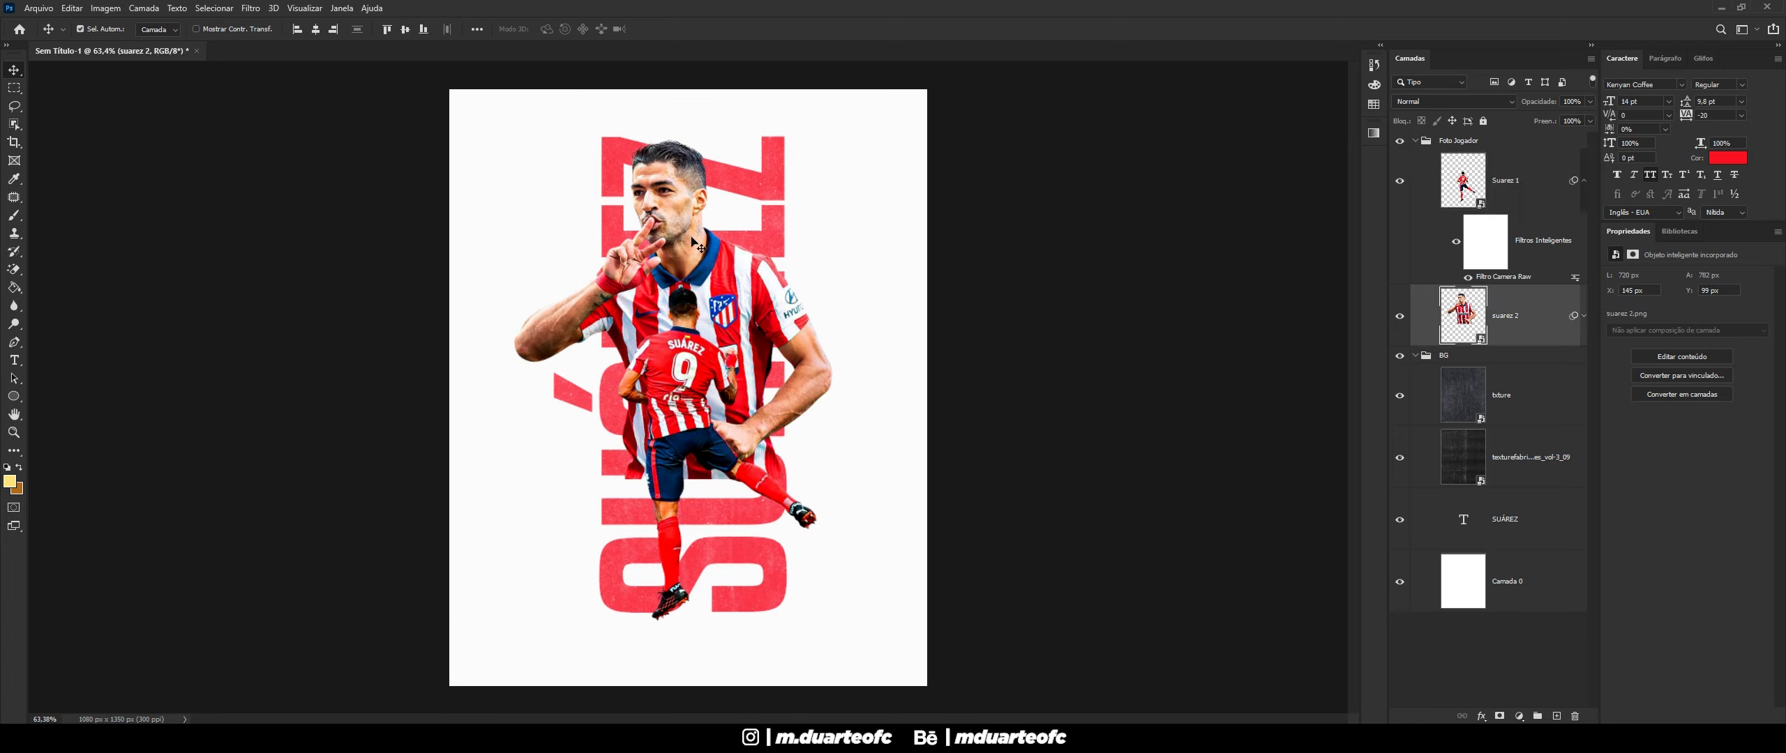
pyautogui.scroll(-2, 852, 354)
pyautogui.scroll(1, 852, 356)
pyautogui.scroll(-1, 851, 356)
pyautogui.scroll(5, 750, 279)
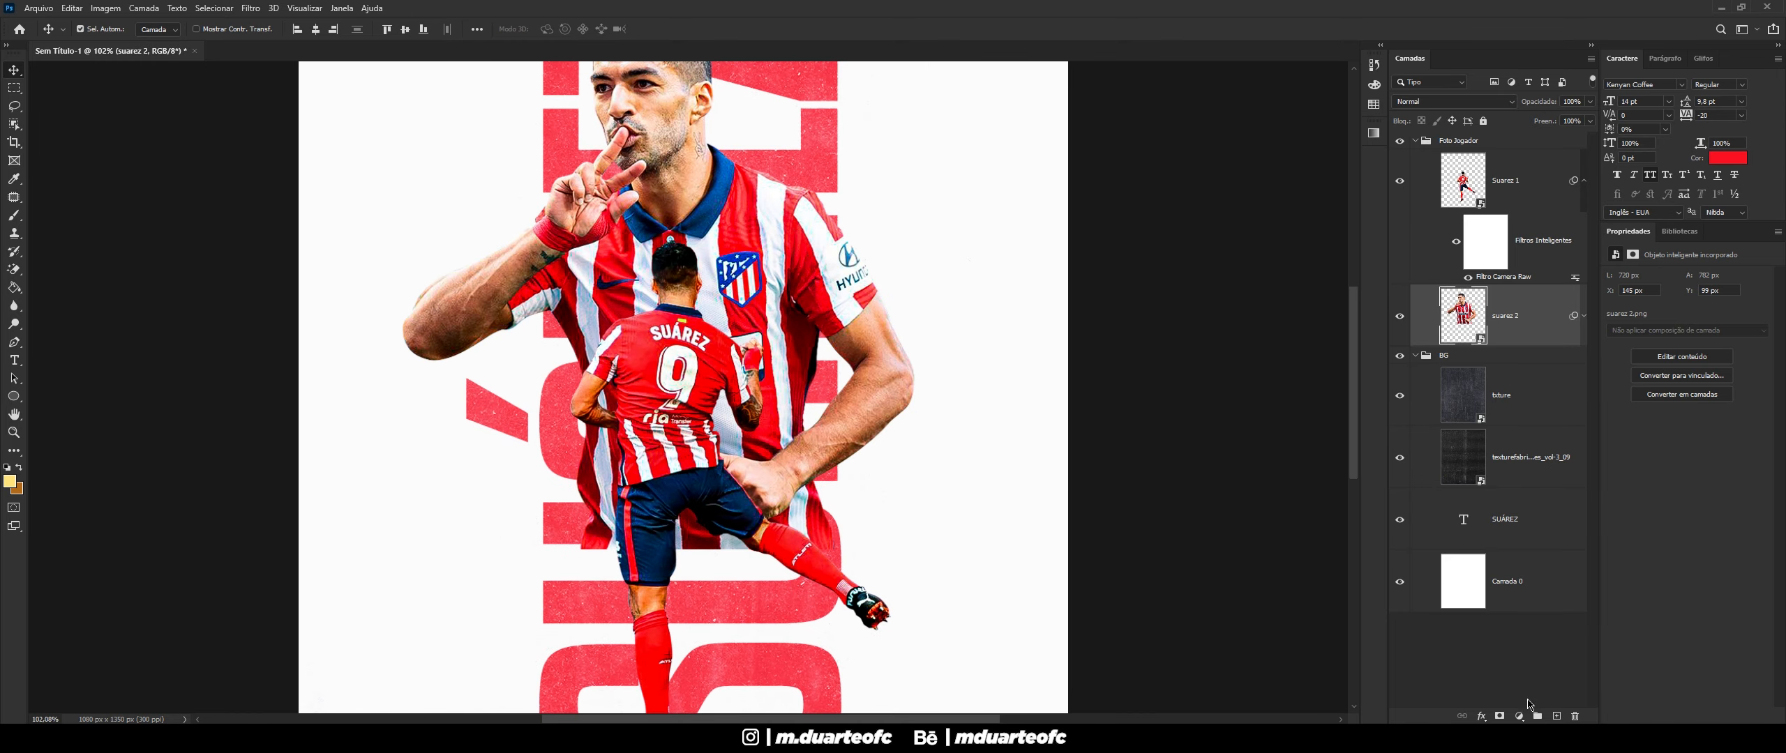
pyautogui.click(1499, 717)
pyautogui.scroll(2, 670, 511)
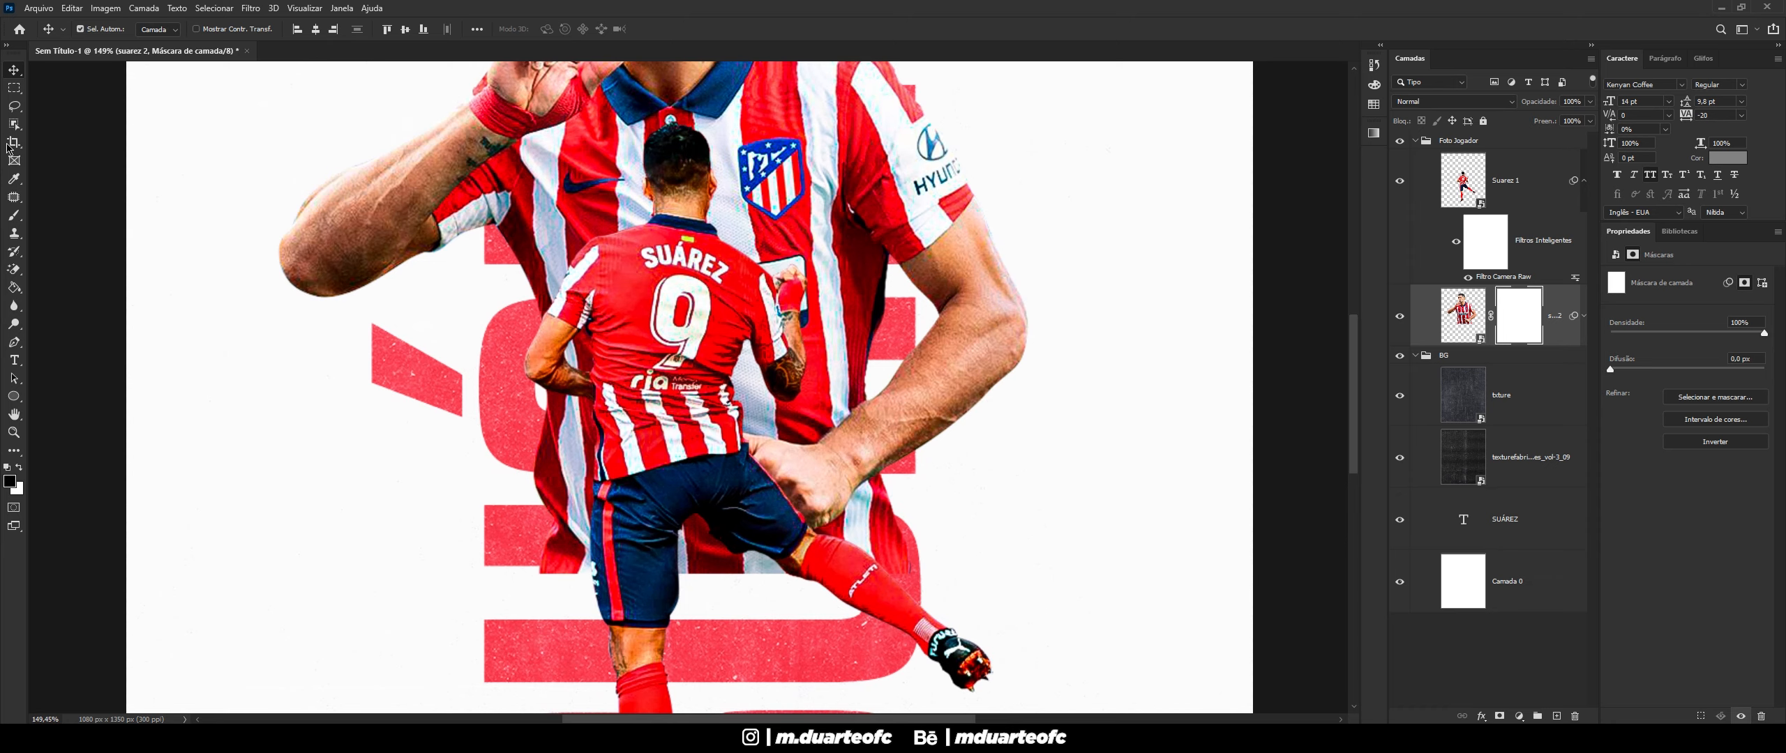
pyautogui.click(16, 216)
pyautogui.scroll(1, 599, 543)
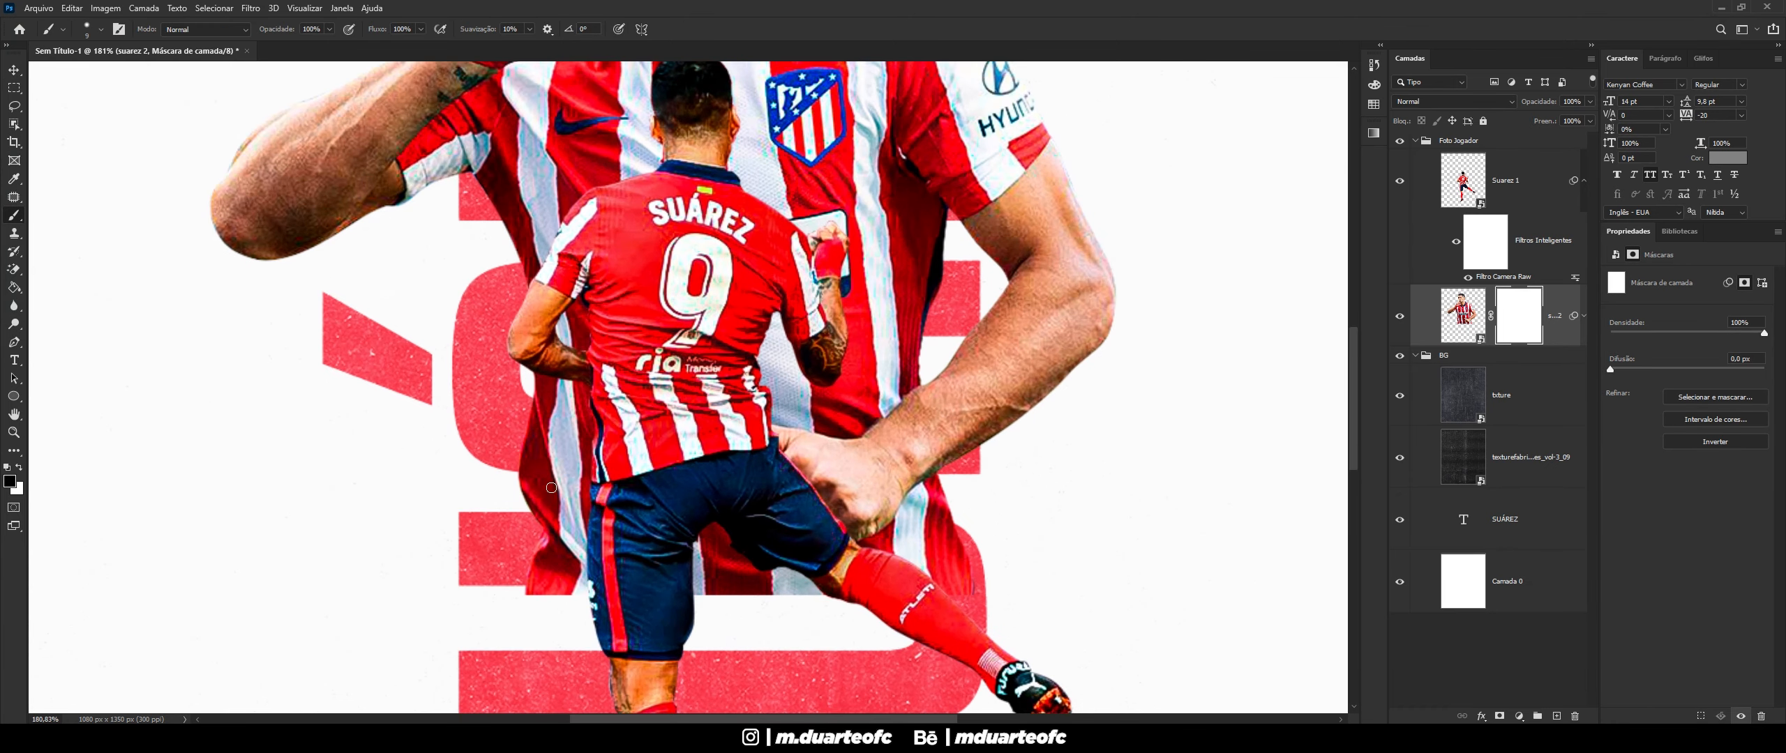
# - Paint black with a 73 px brush to hide the shirt fabric beside the shorts
pyautogui.keyDown('alt'); pyautogui.rightClick(591, 501); pyautogui.keyUp('alt')
pyautogui.moveTo(741, 569)
pyautogui.mouseDown()
pyautogui.moveTo(781, 586)
pyautogui.moveTo(698, 534)
pyautogui.mouseUp()
pyautogui.hotkey('ctrl', 'z')
pyautogui.keyDown('alt'); pyautogui.rightClick(755, 586); pyautogui.keyUp('alt')
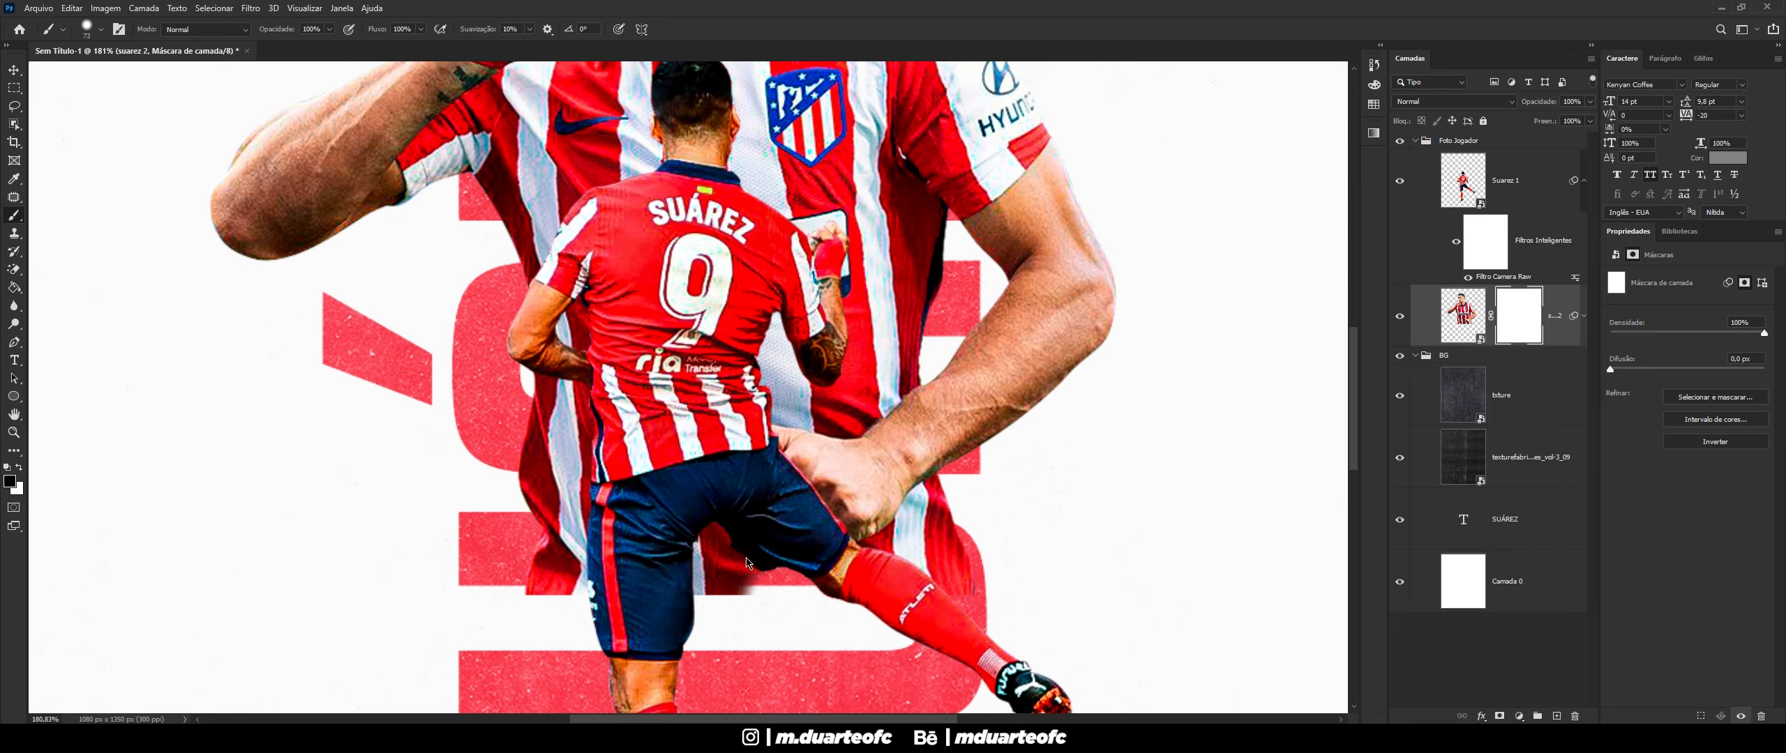
pyautogui.moveTo(582, 574); pyautogui.dragTo(502, 536)
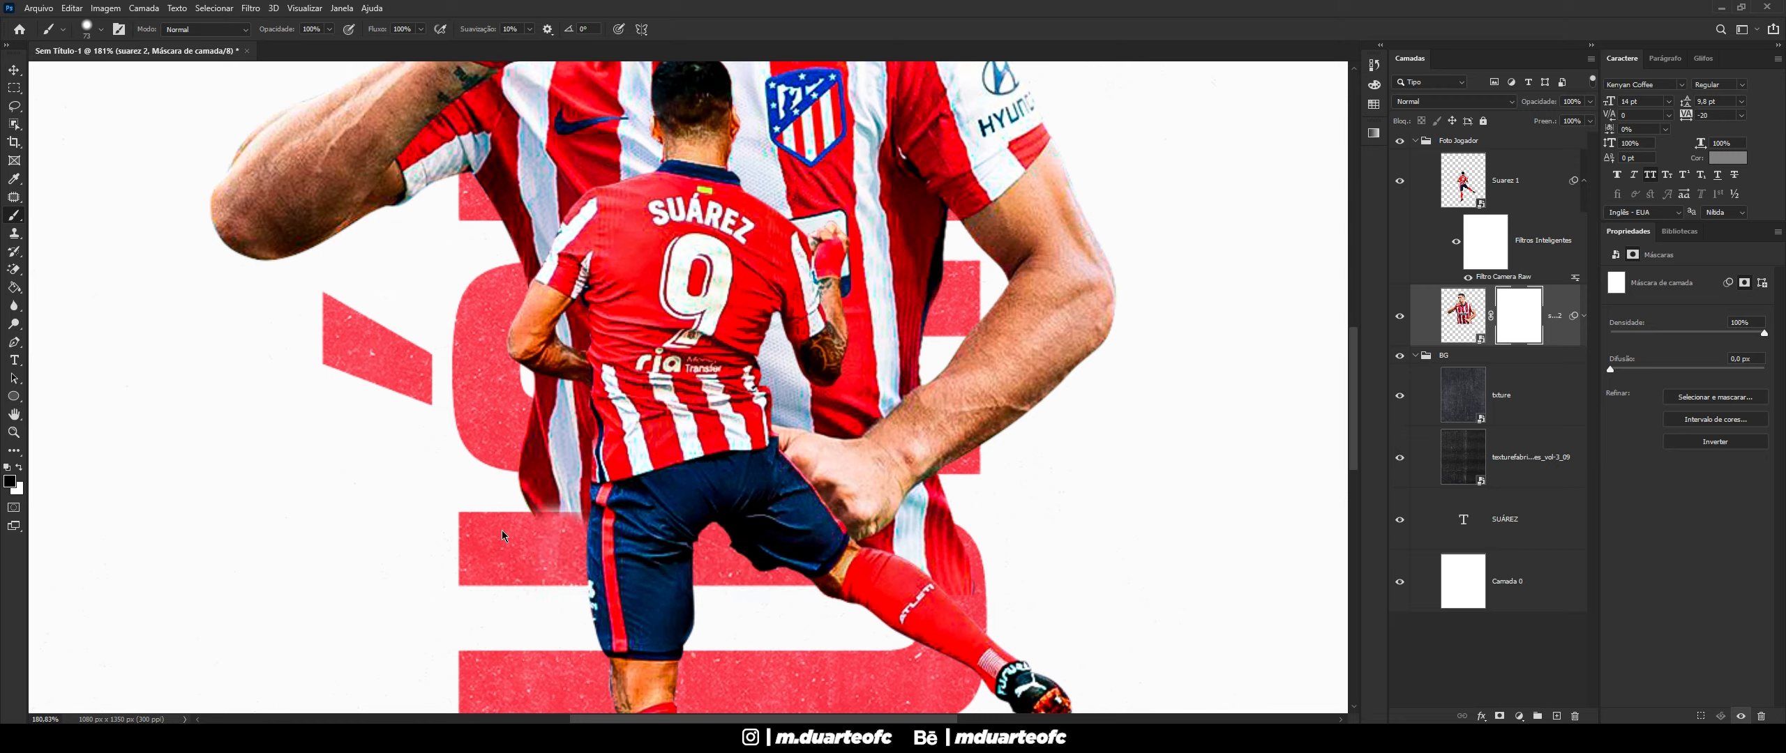
pyautogui.moveTo(534, 478)
pyautogui.mouseDown()
pyautogui.moveTo(531, 423)
pyautogui.moveTo(478, 360)
pyautogui.moveTo(540, 388)
pyautogui.mouseUp()
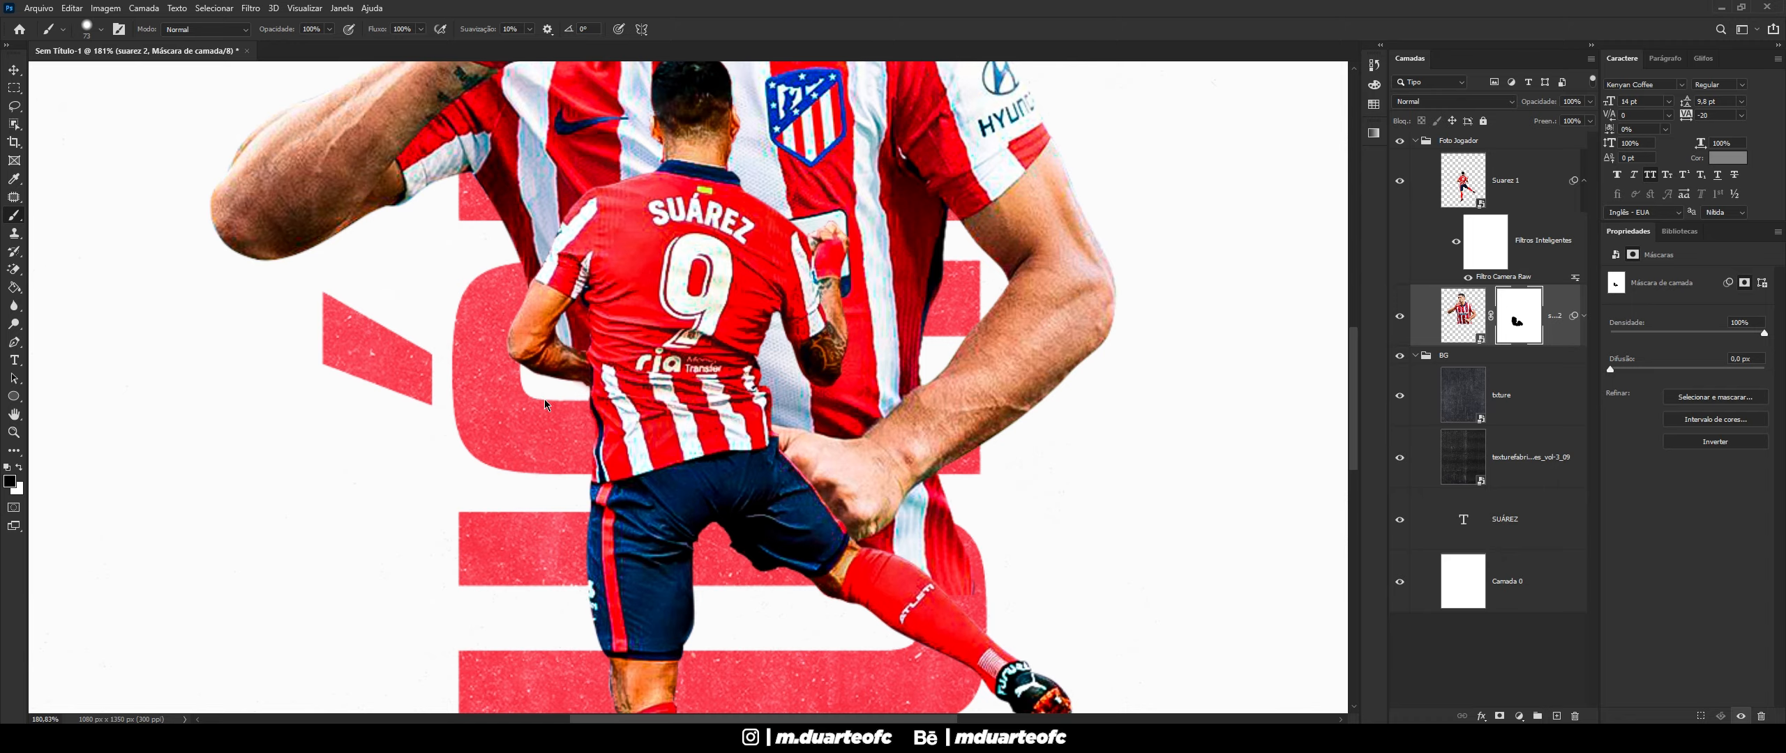
pyautogui.moveTo(567, 561); pyautogui.dragTo(690, 483)
pyautogui.scroll(-16, 693, 500)
pyautogui.scroll(2, 865, 485)
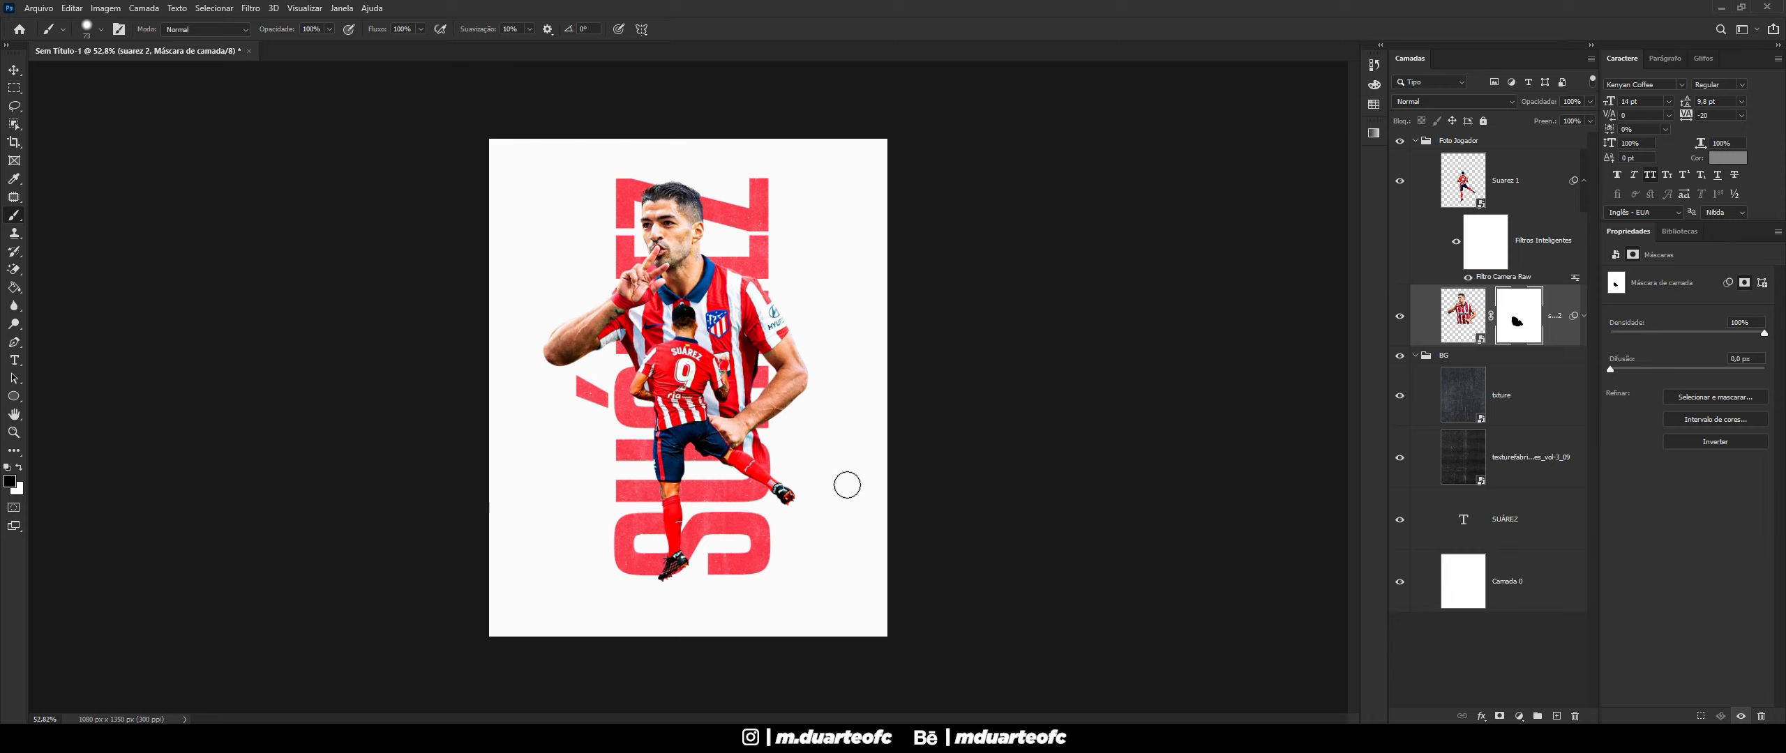
pyautogui.scroll(2, 842, 485)
pyautogui.scroll(1, 837, 484)
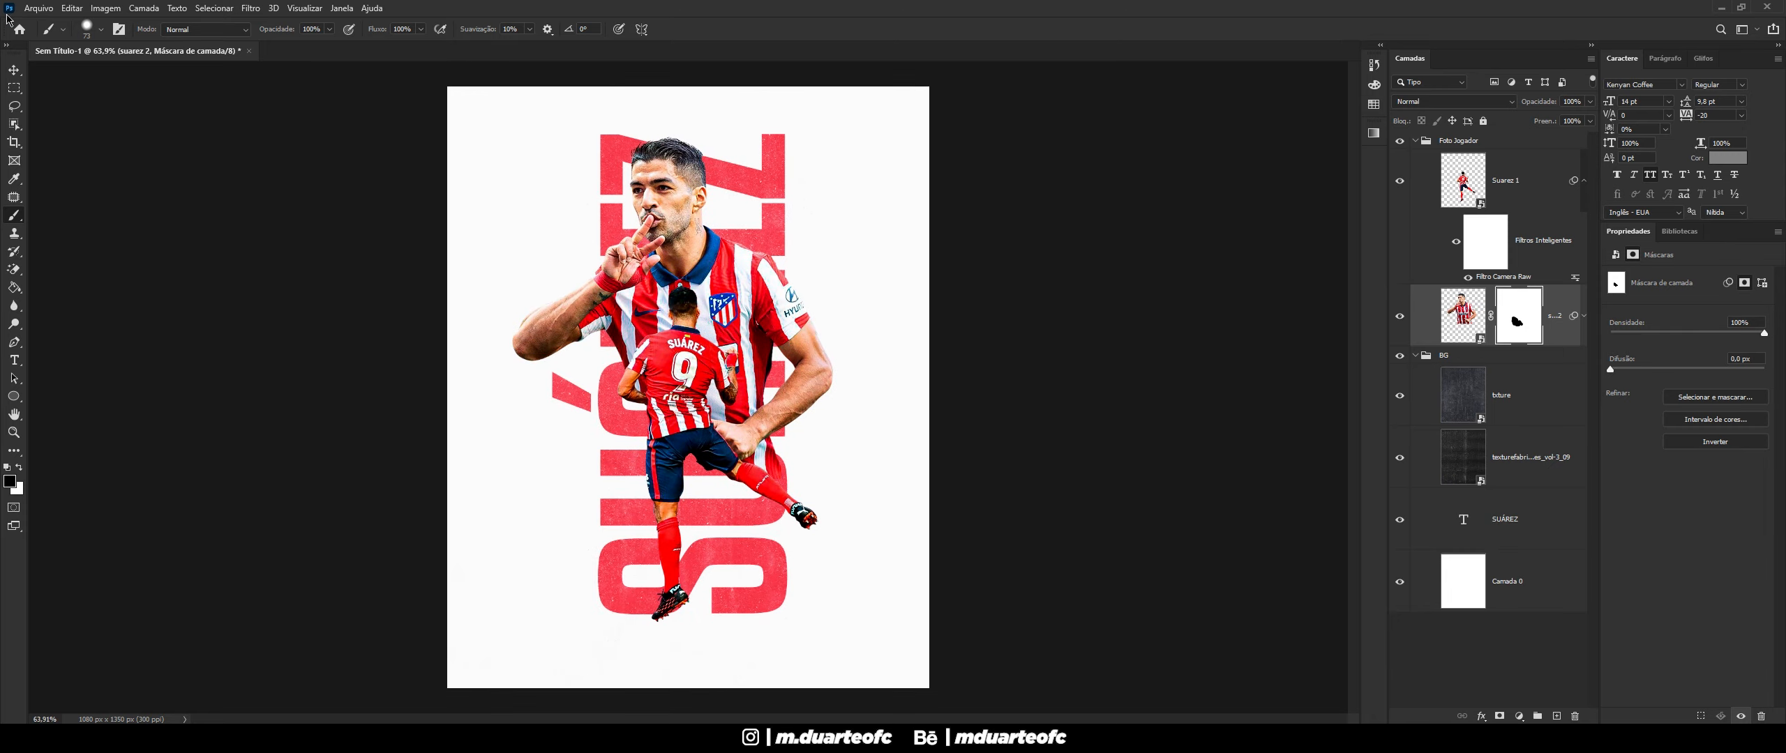
# - Return to the Move tool and select the txture layer
pyautogui.press('v')
pyautogui.scroll(-1, 846, 421)
pyautogui.scroll(-2, 851, 429)
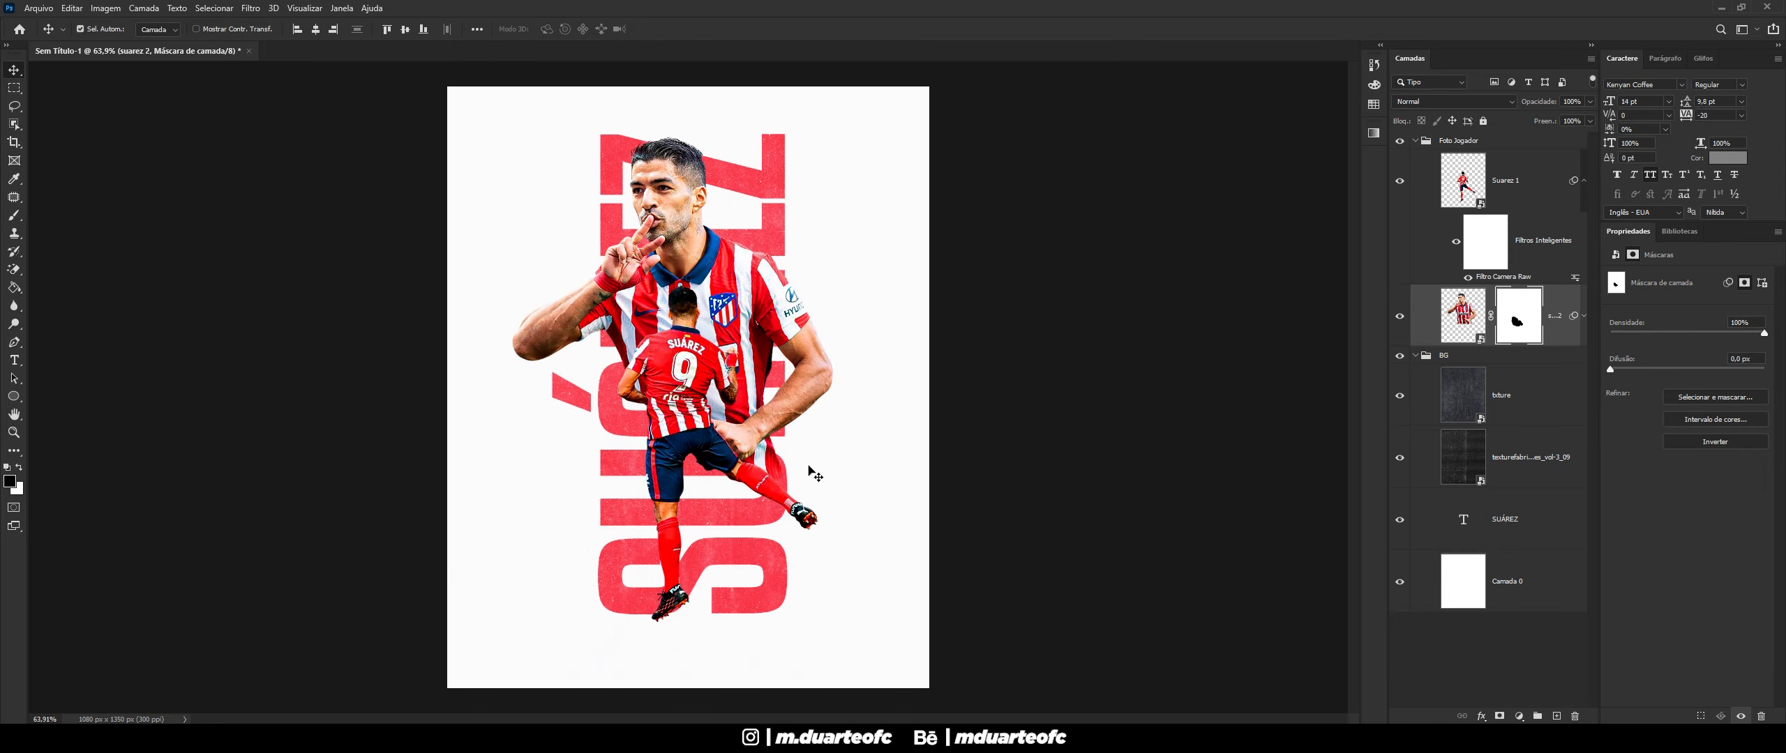
pyautogui.click(623, 478)
# - Set txture to 85% opacity, then select suarez 2 and expand its smart filters
pyautogui.scroll(1, 722, 434)
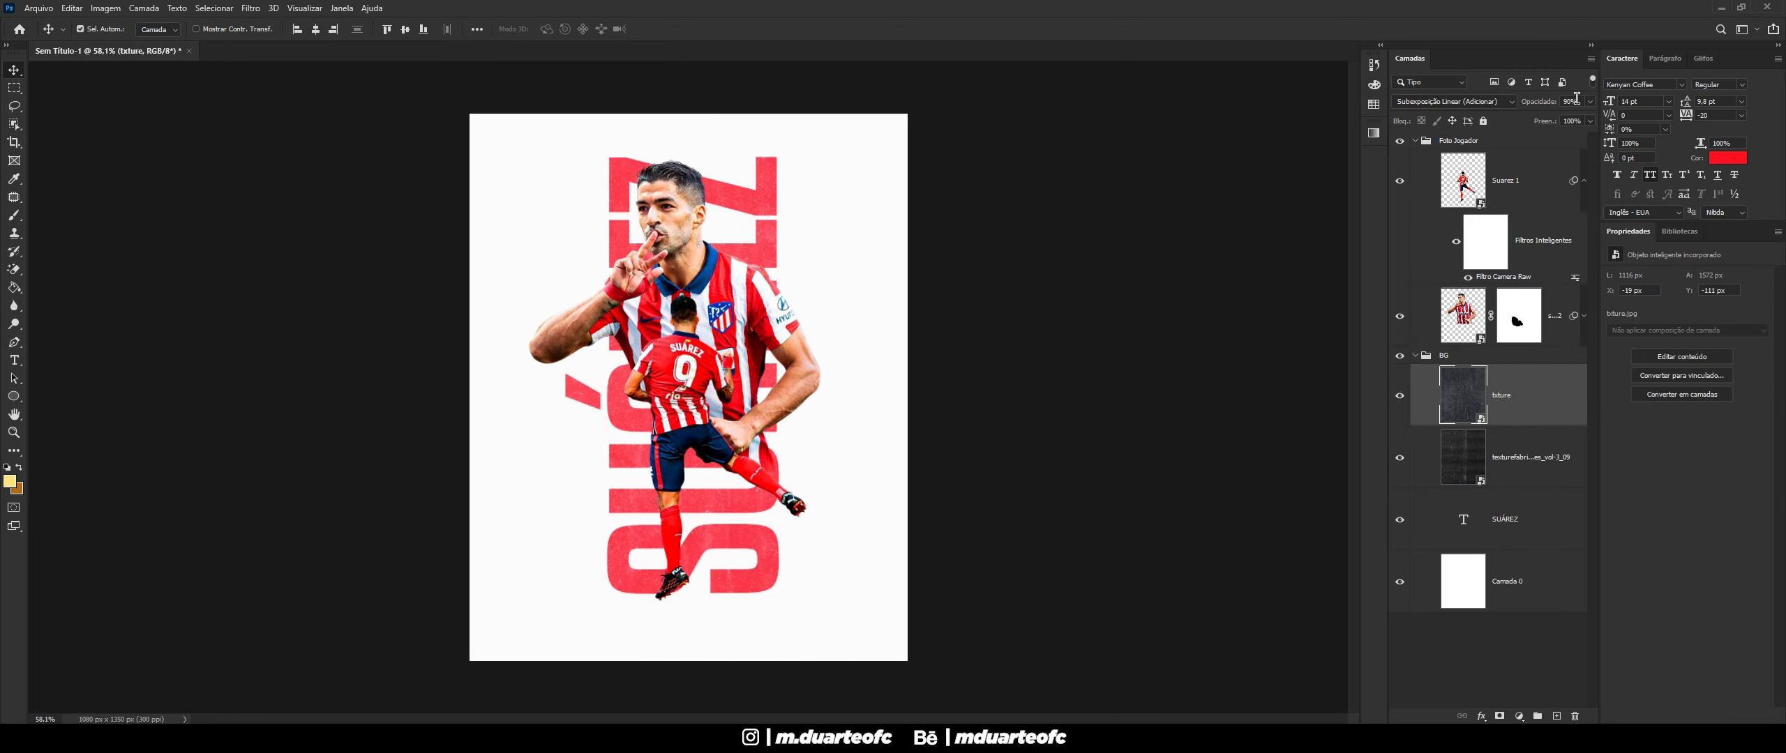
pyautogui.click(1577, 98)
pyautogui.write('85')
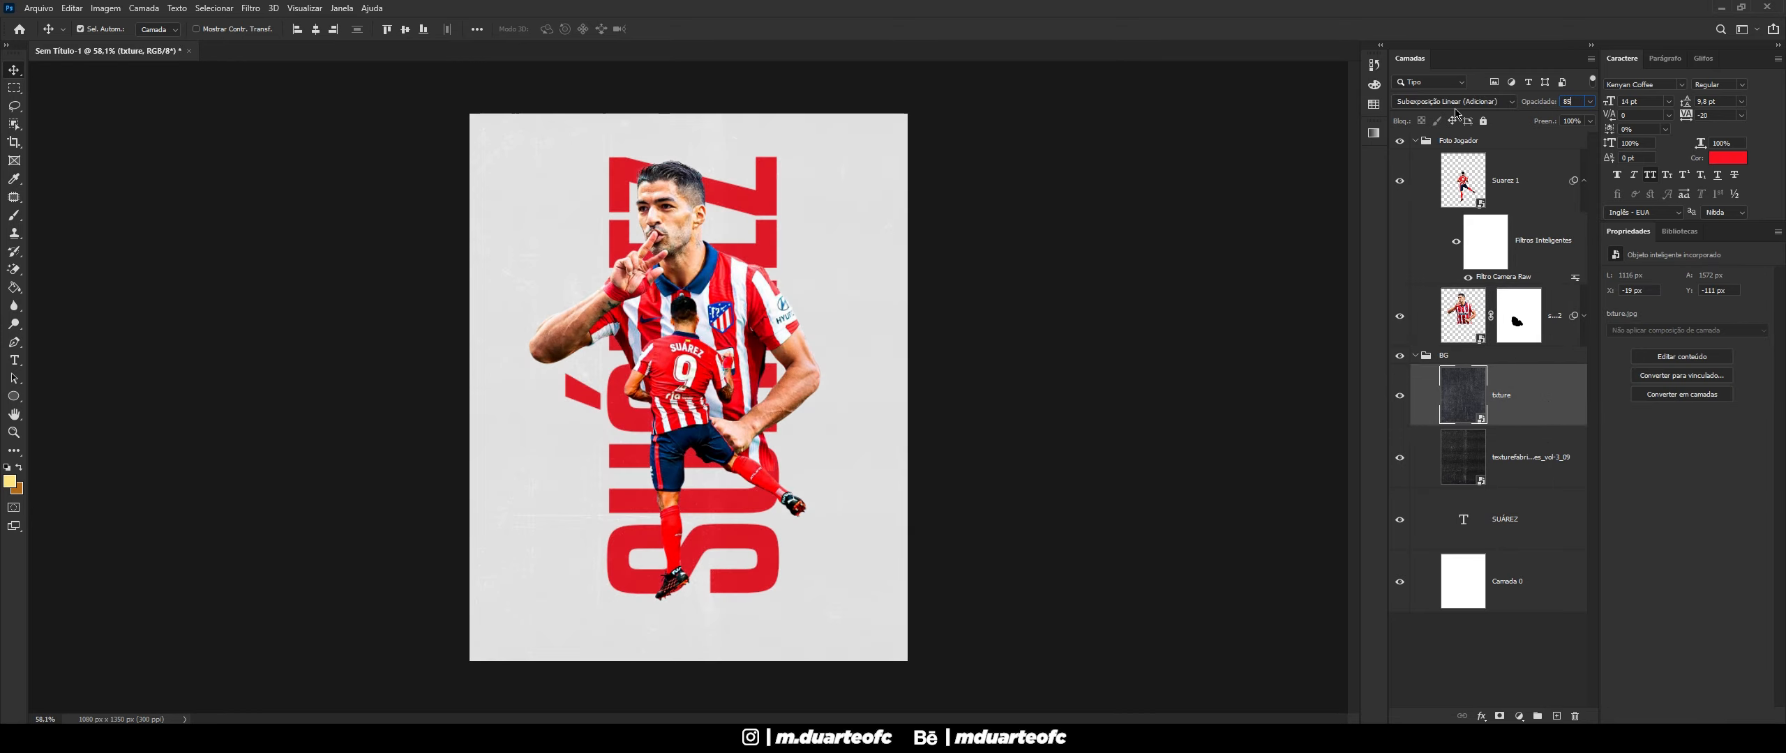
pyautogui.press('Return')
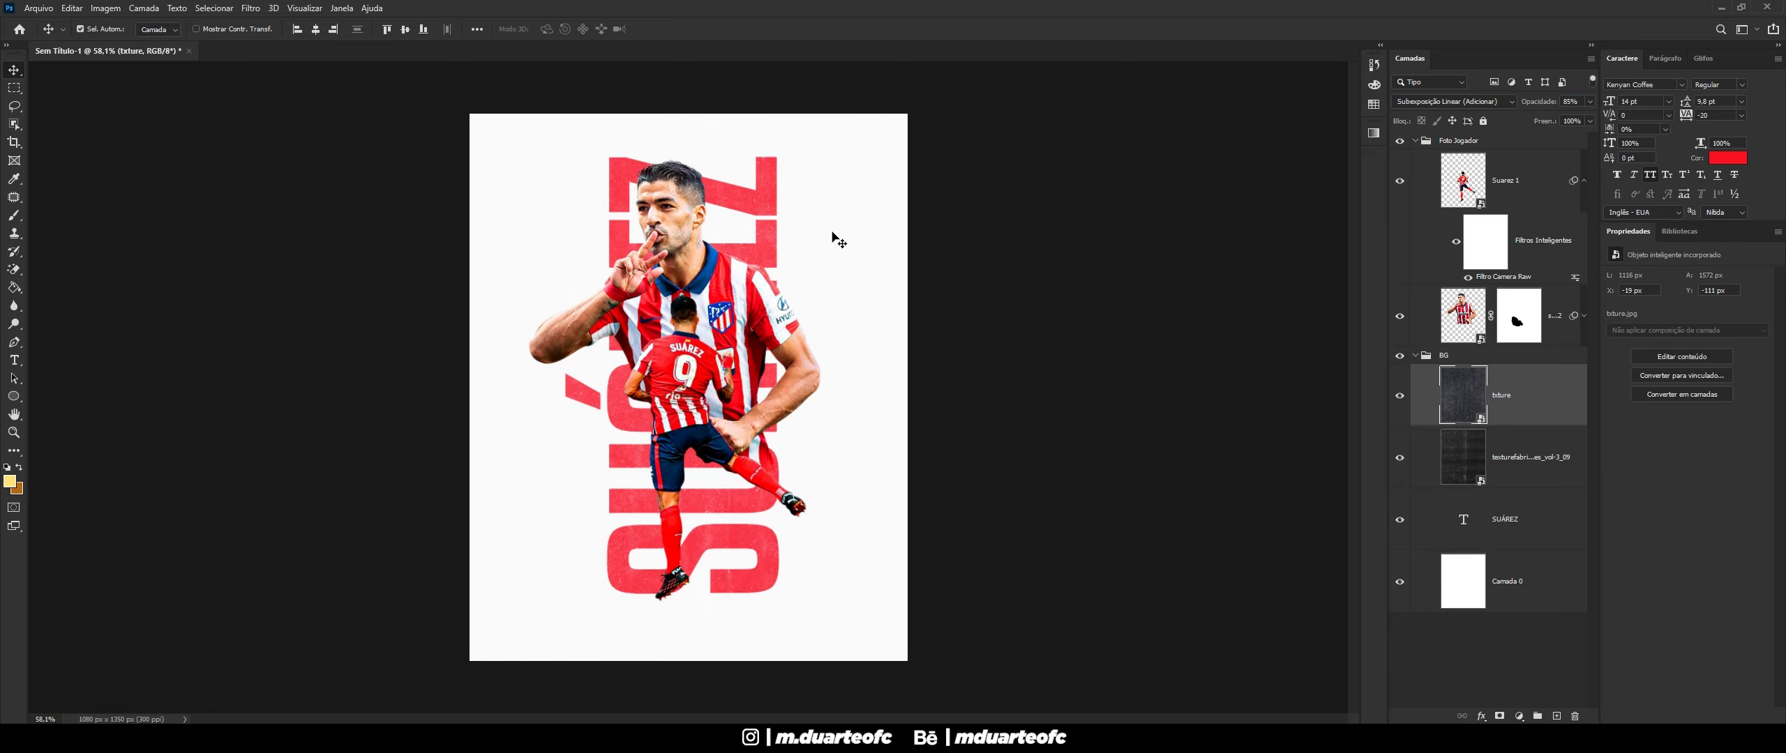
pyautogui.click(1470, 321)
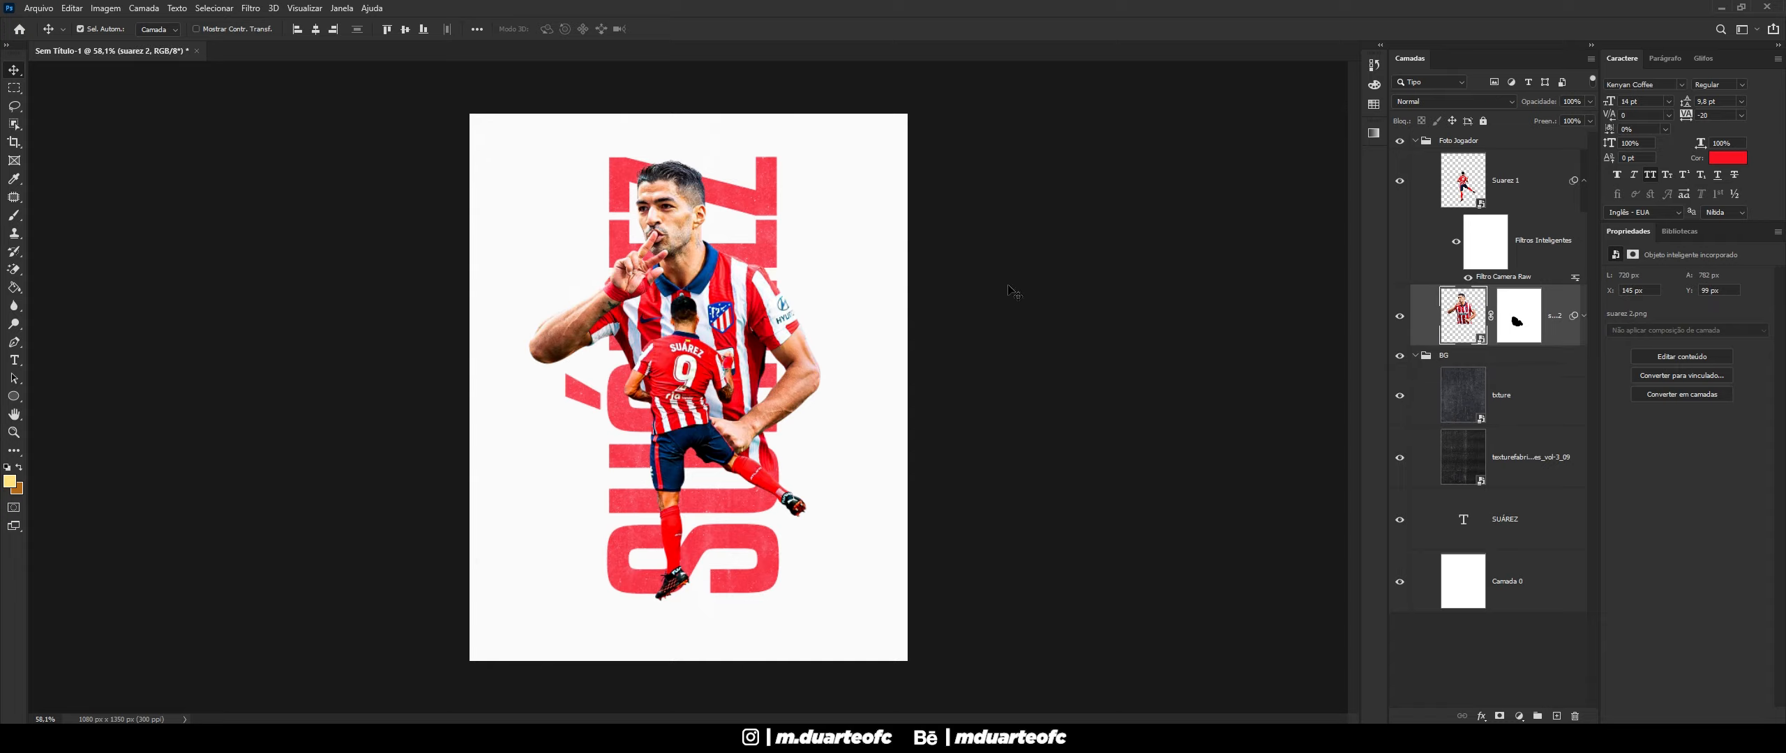
pyautogui.click(1578, 316)
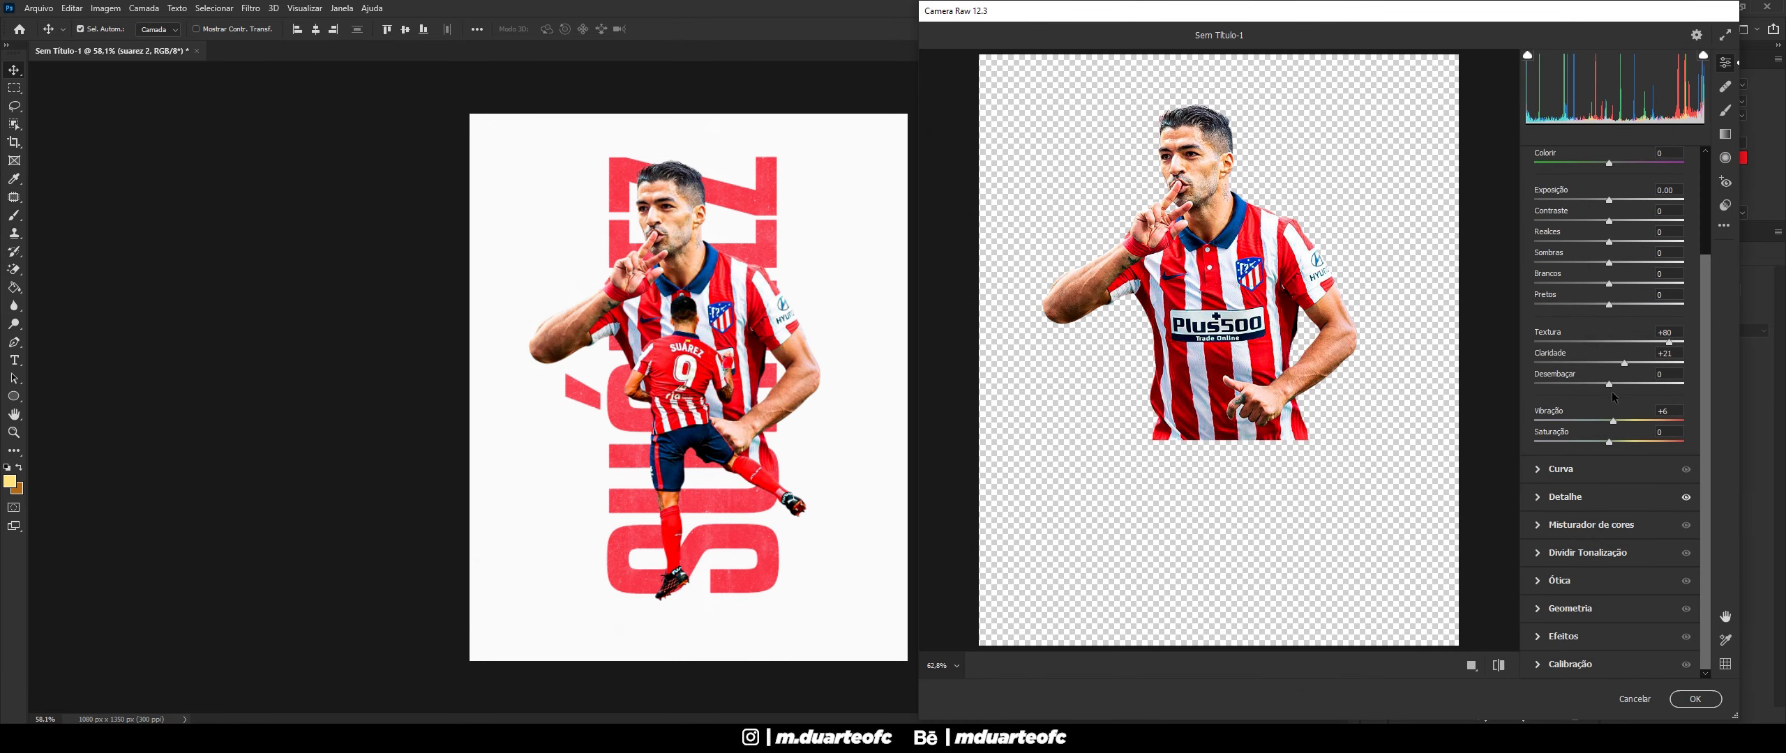
# - Raise the large suarez 2 photo's Camera Raw clarity from +21 to +26
pyautogui.moveTo(1625, 363); pyautogui.dragTo(1632, 362)
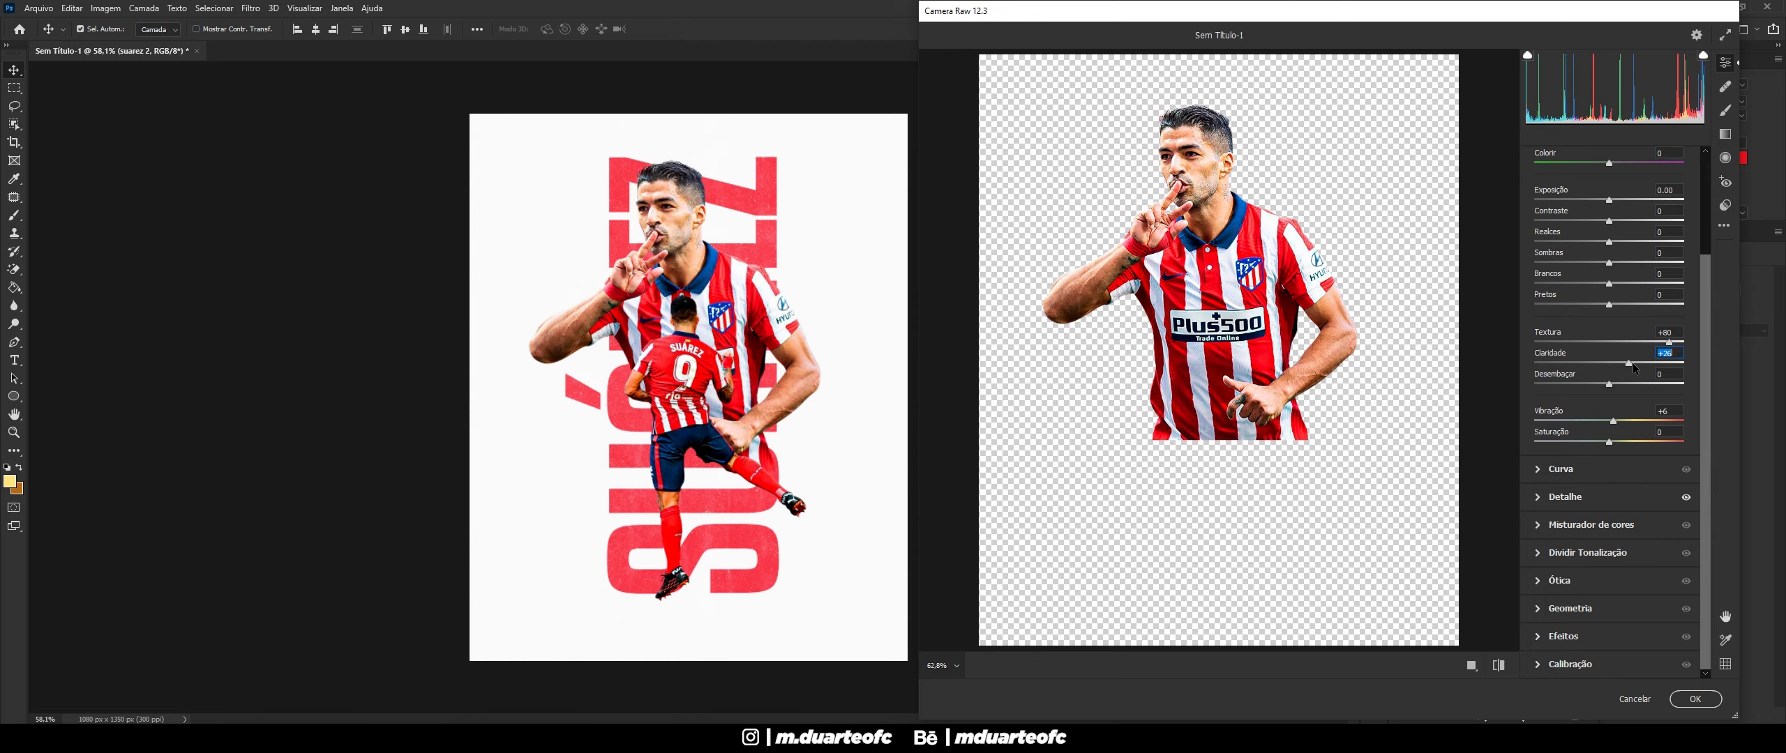
pyautogui.click(1684, 695)
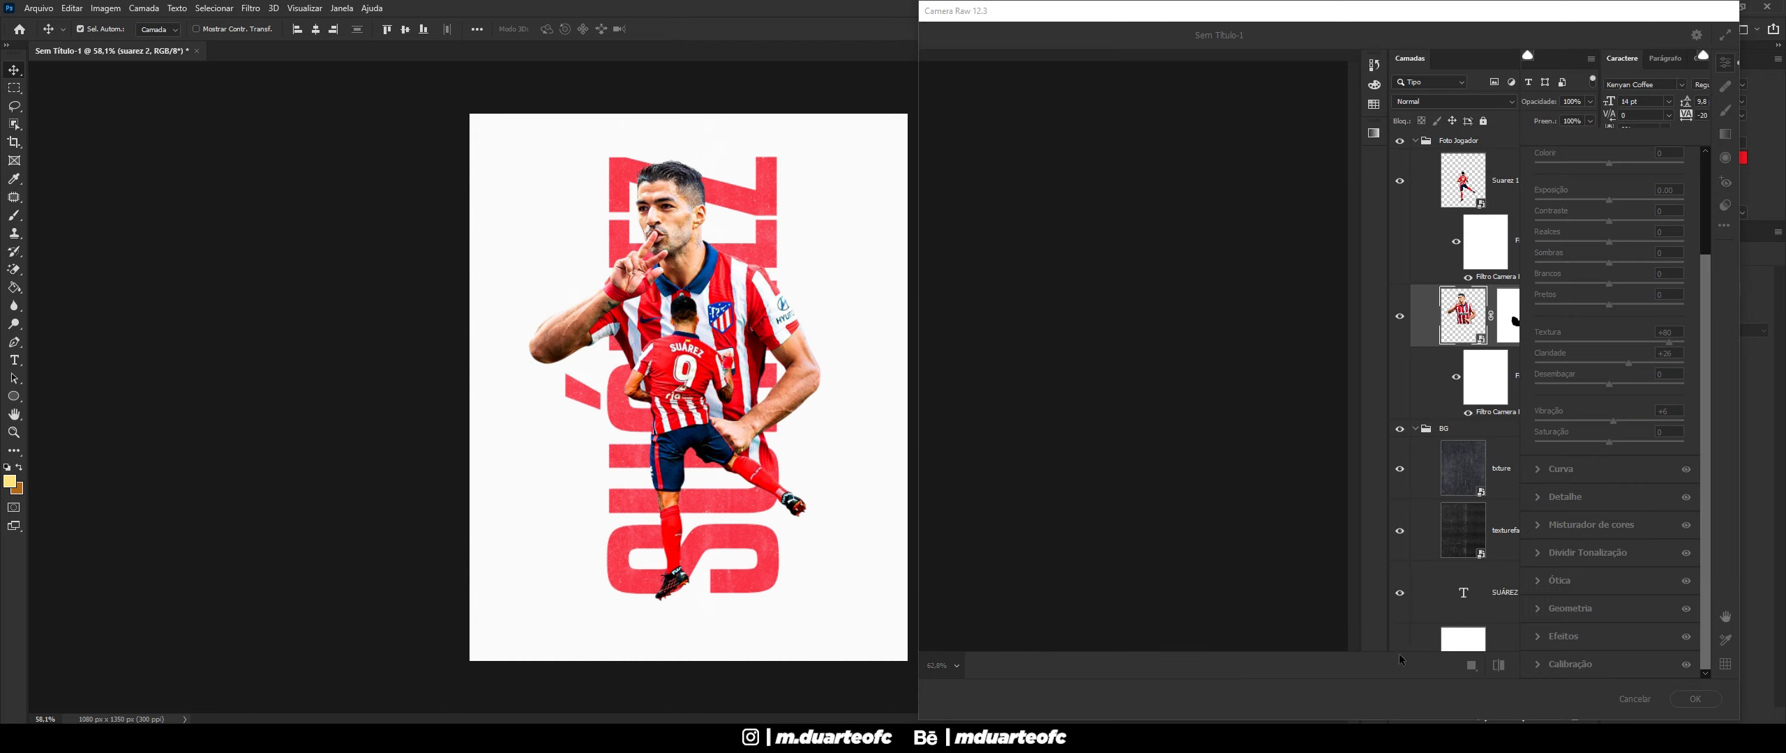
pyautogui.scroll(5, 683, 499)
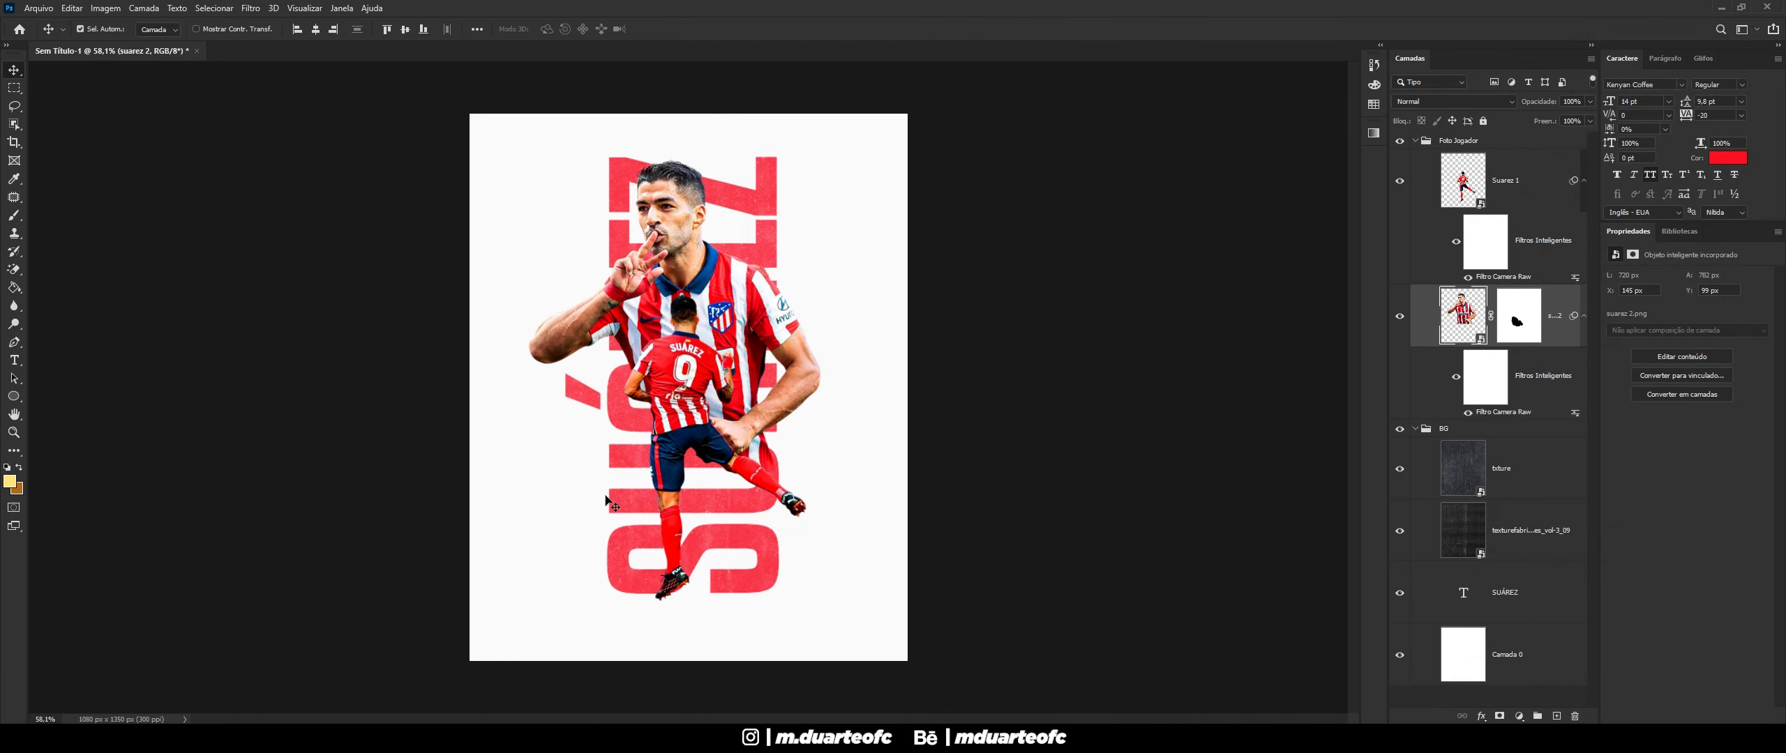
pyautogui.scroll(-1, 610, 497)
pyautogui.scroll(1, 610, 497)
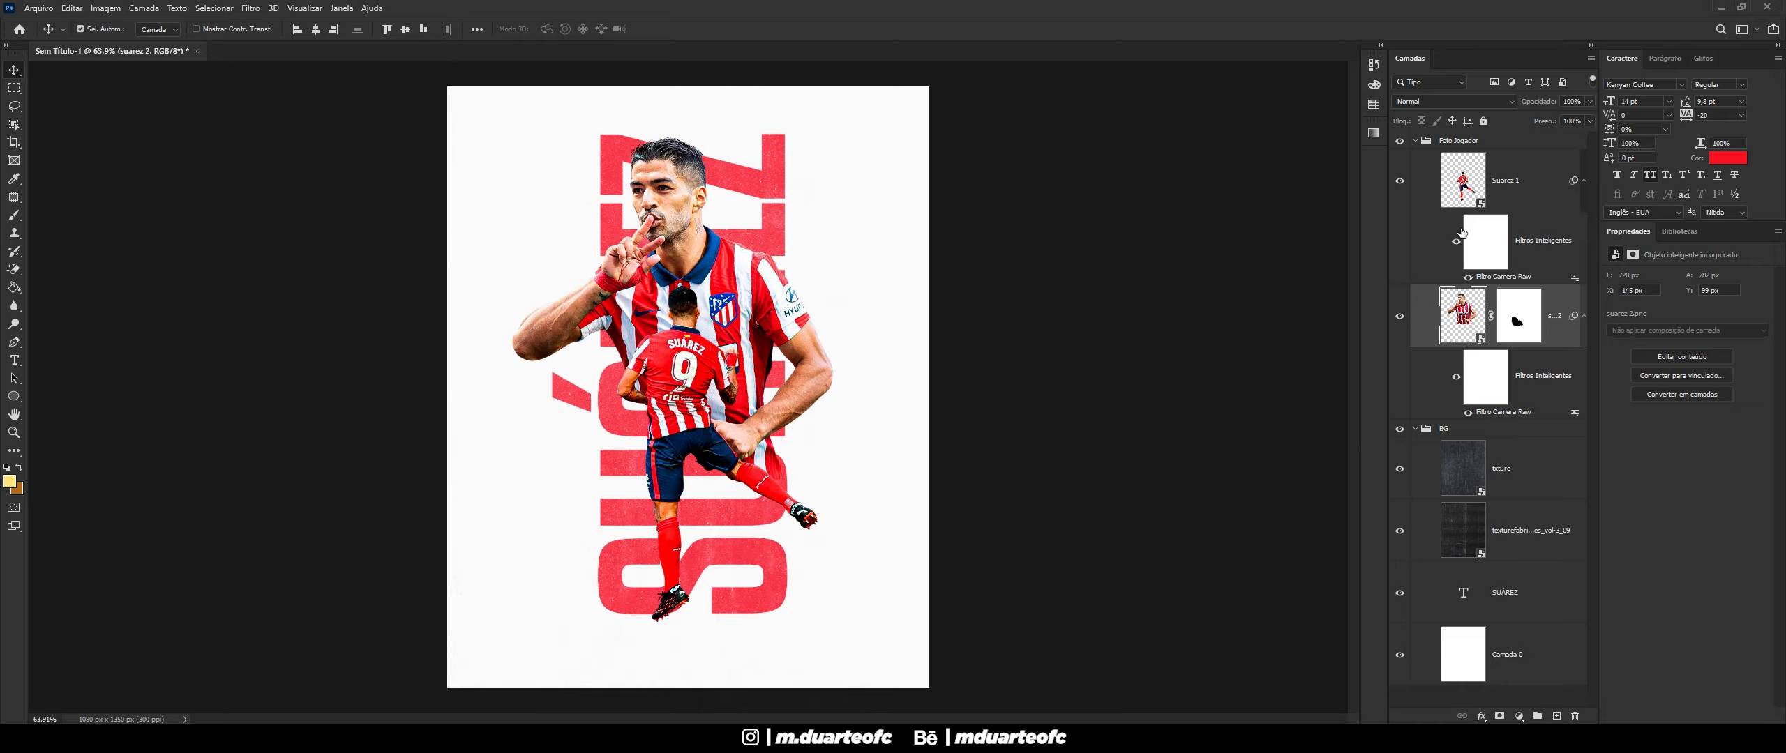
# - Align the SUÁREZ text layer to the vertical centre of the page
pyautogui.click(761, 178)
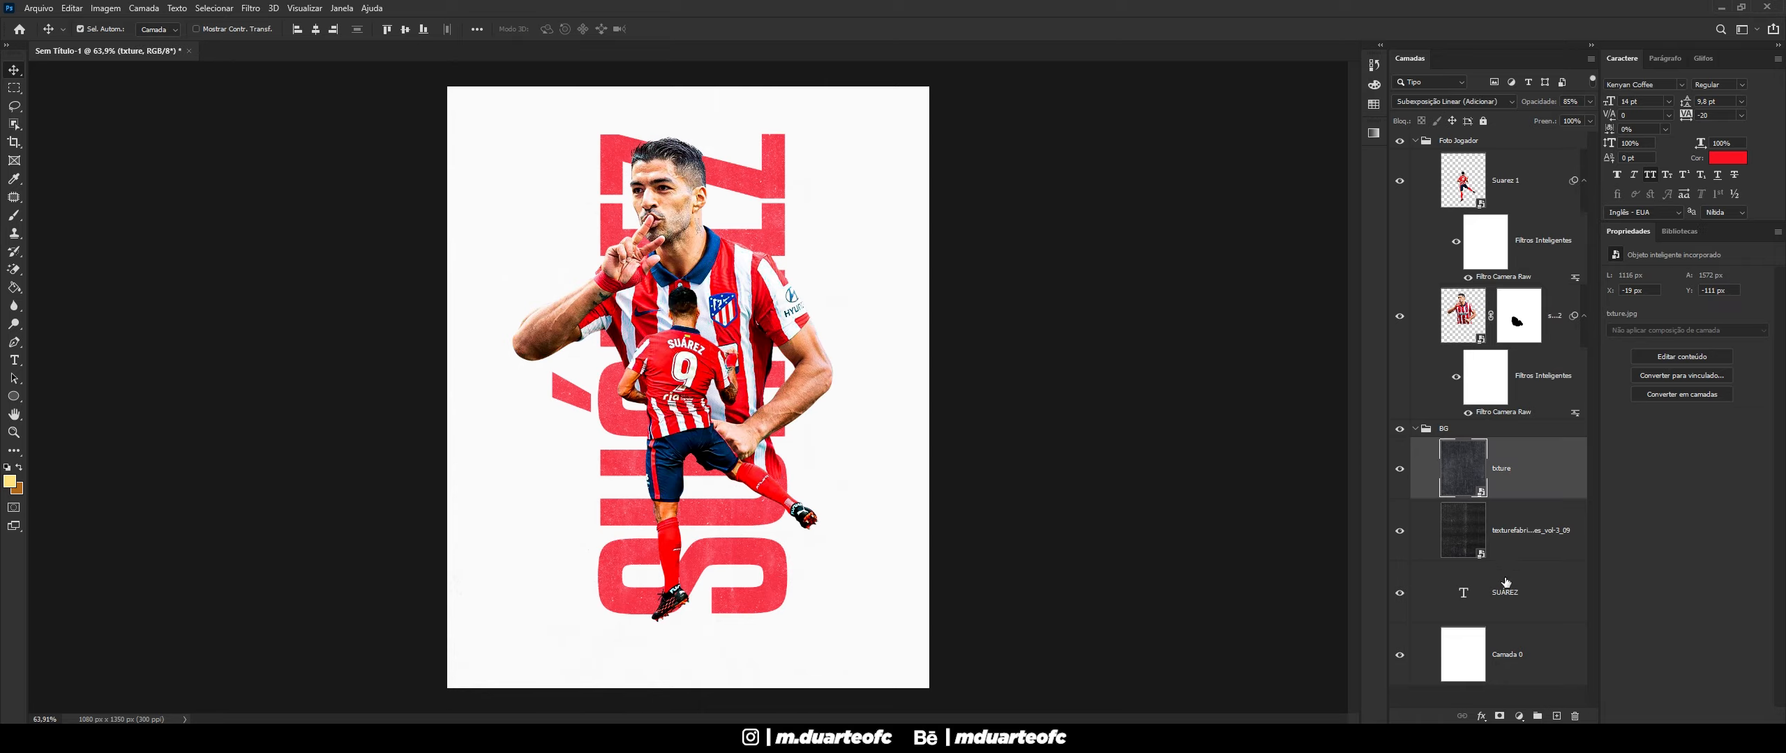
pyautogui.click(1505, 582)
pyautogui.click(406, 28)
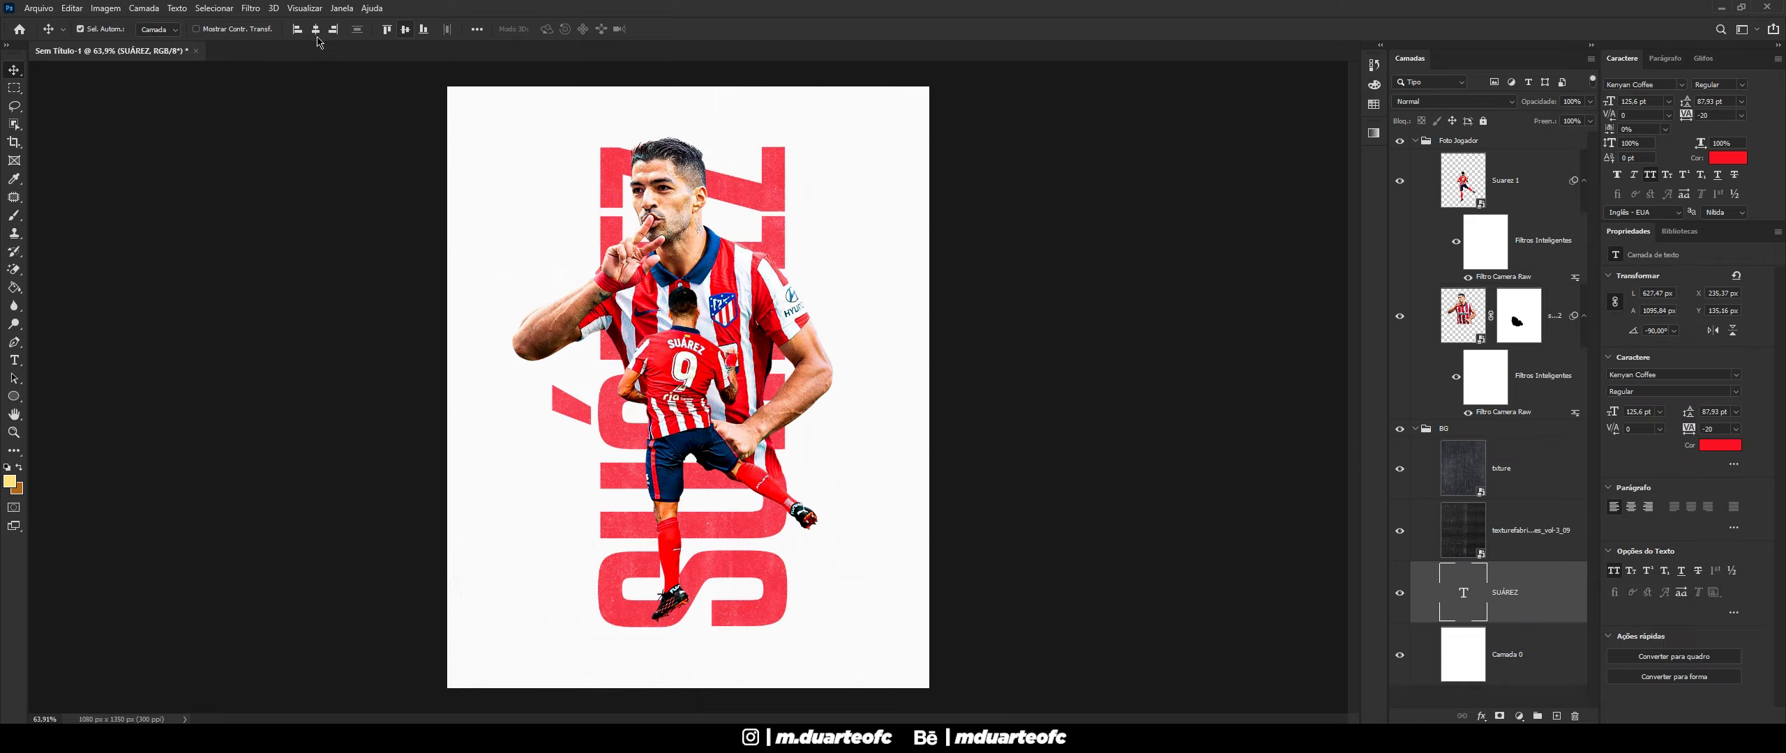
pyautogui.scroll(-1, 613, 338)
pyautogui.scroll(1, 605, 334)
pyautogui.scroll(-1, 626, 304)
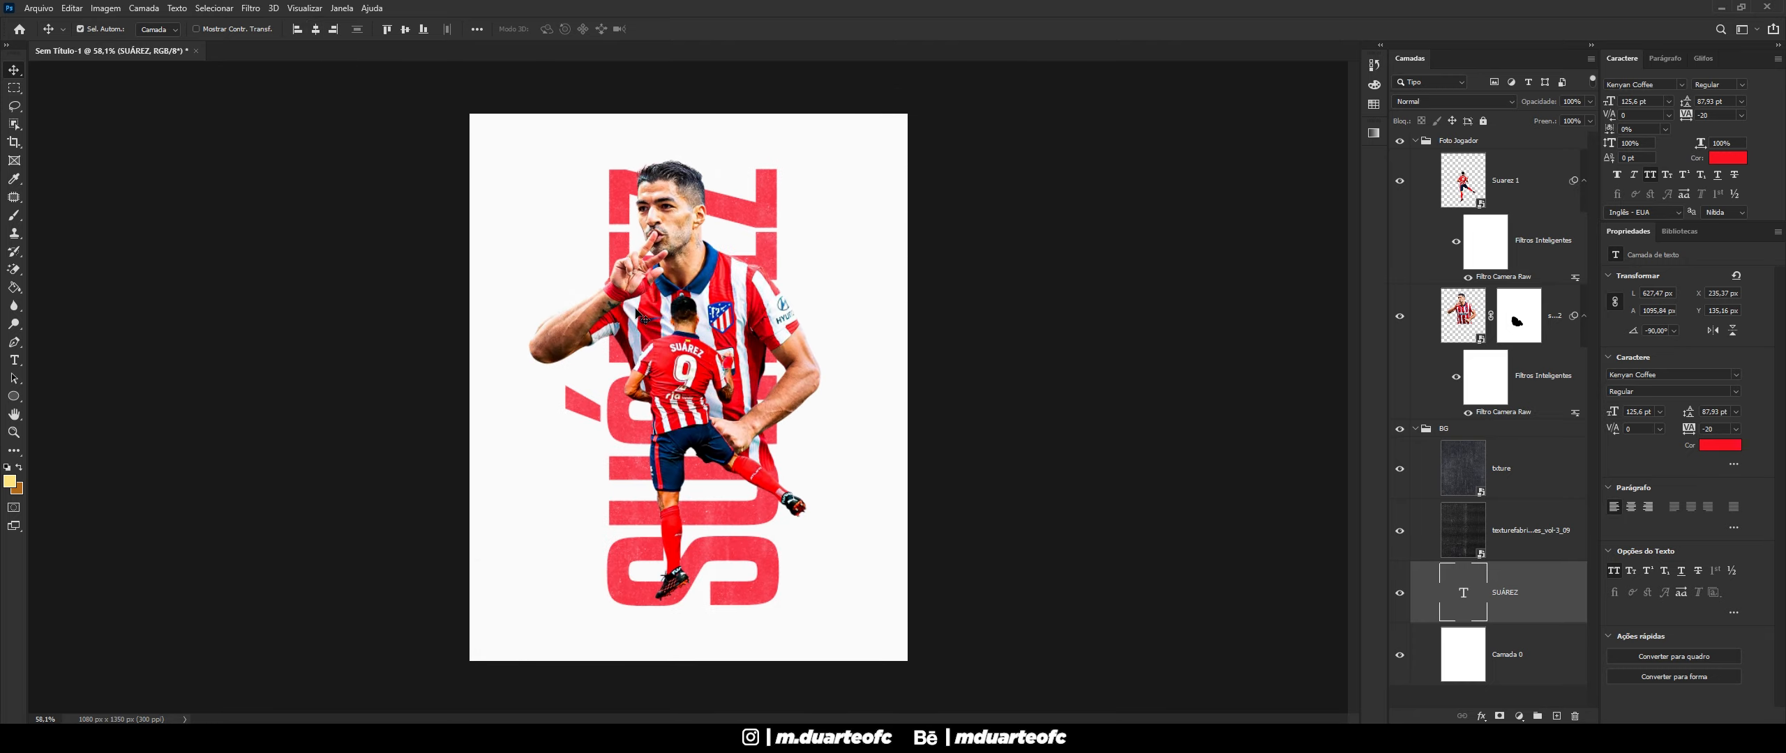
pyautogui.scroll(7, 652, 645)
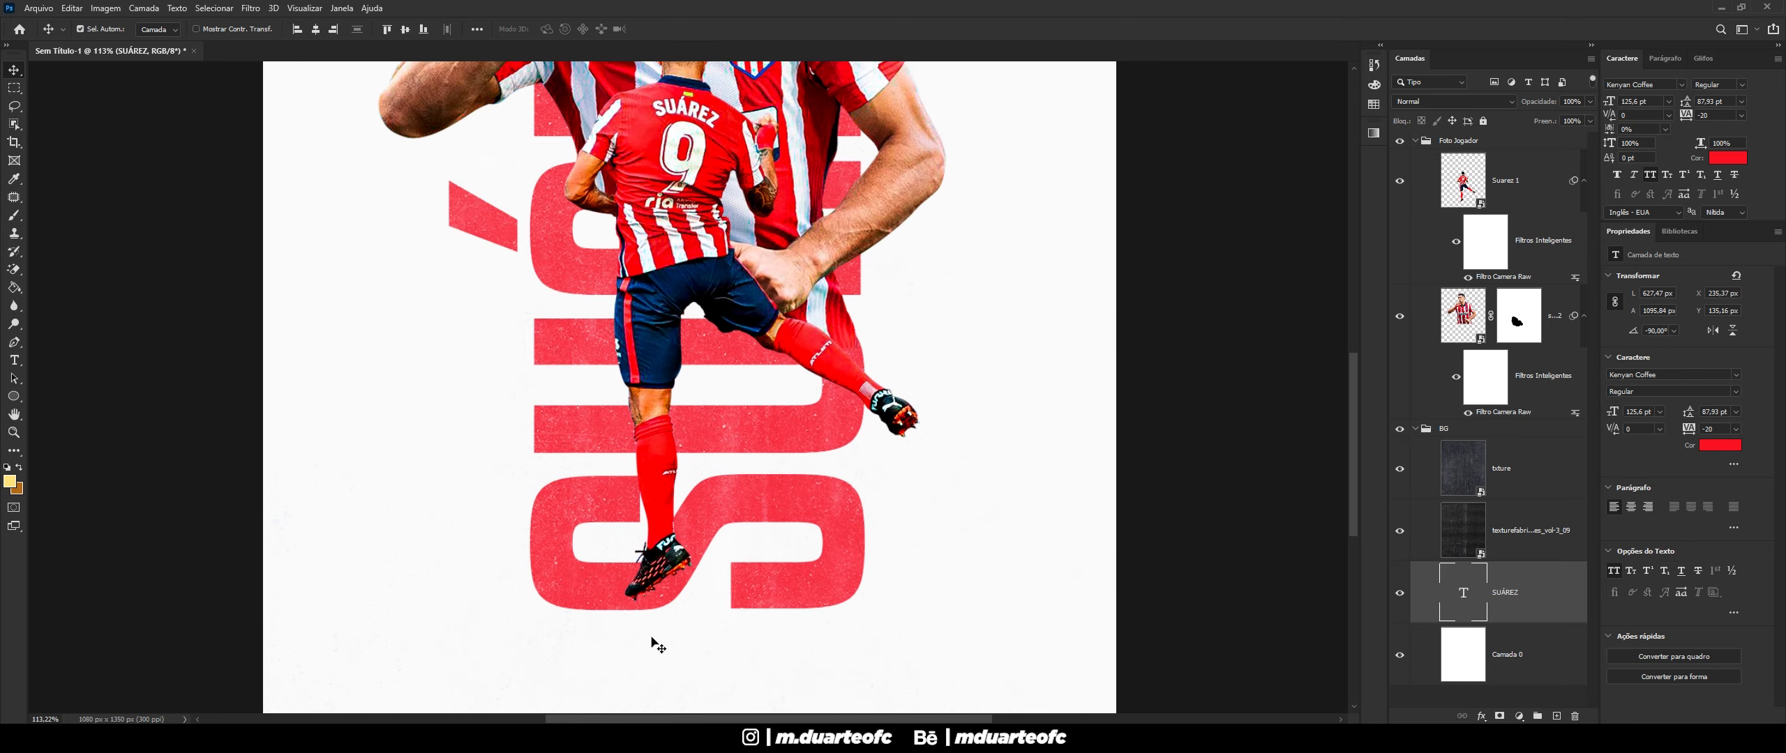
# - Draw a thin 413 × 13 px black ellipse below the player's feet
pyautogui.click(15, 398)
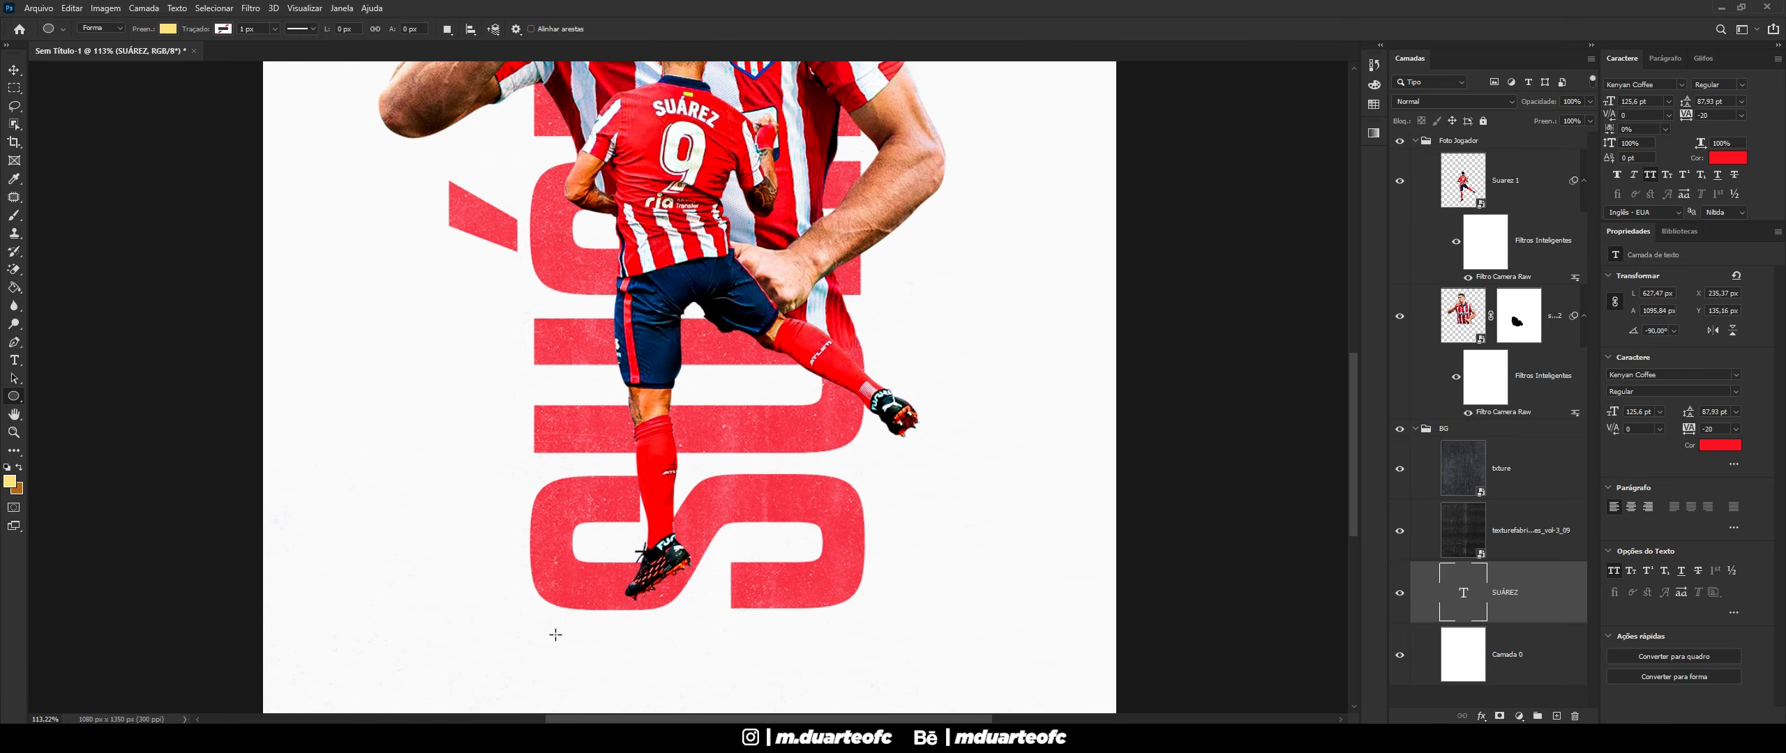
pyautogui.moveTo(544, 625); pyautogui.dragTo(864, 633)
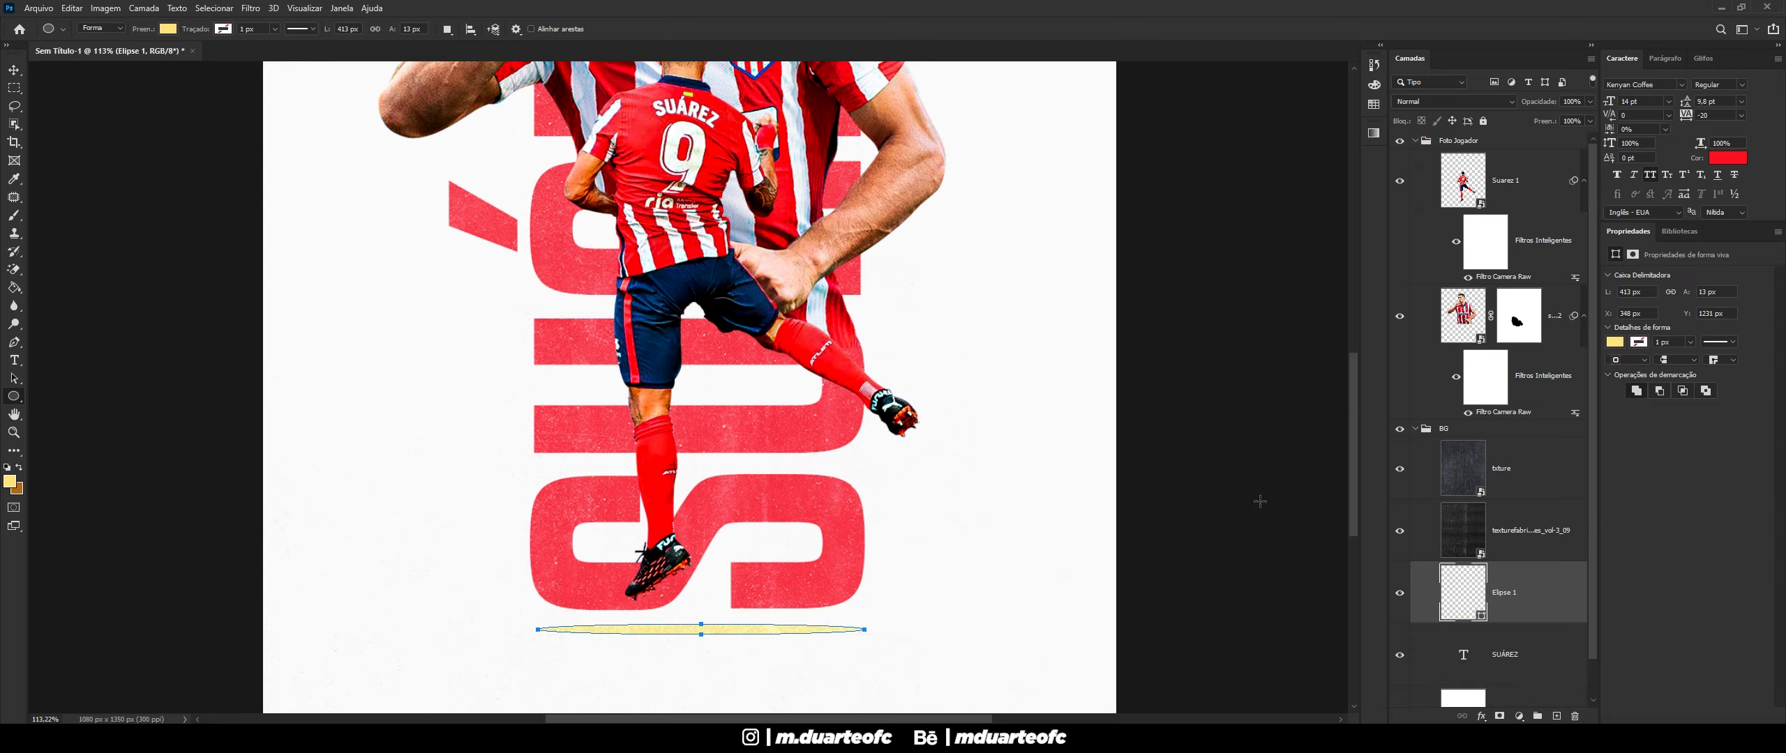
pyautogui.click(1615, 342)
pyautogui.click(1606, 417)
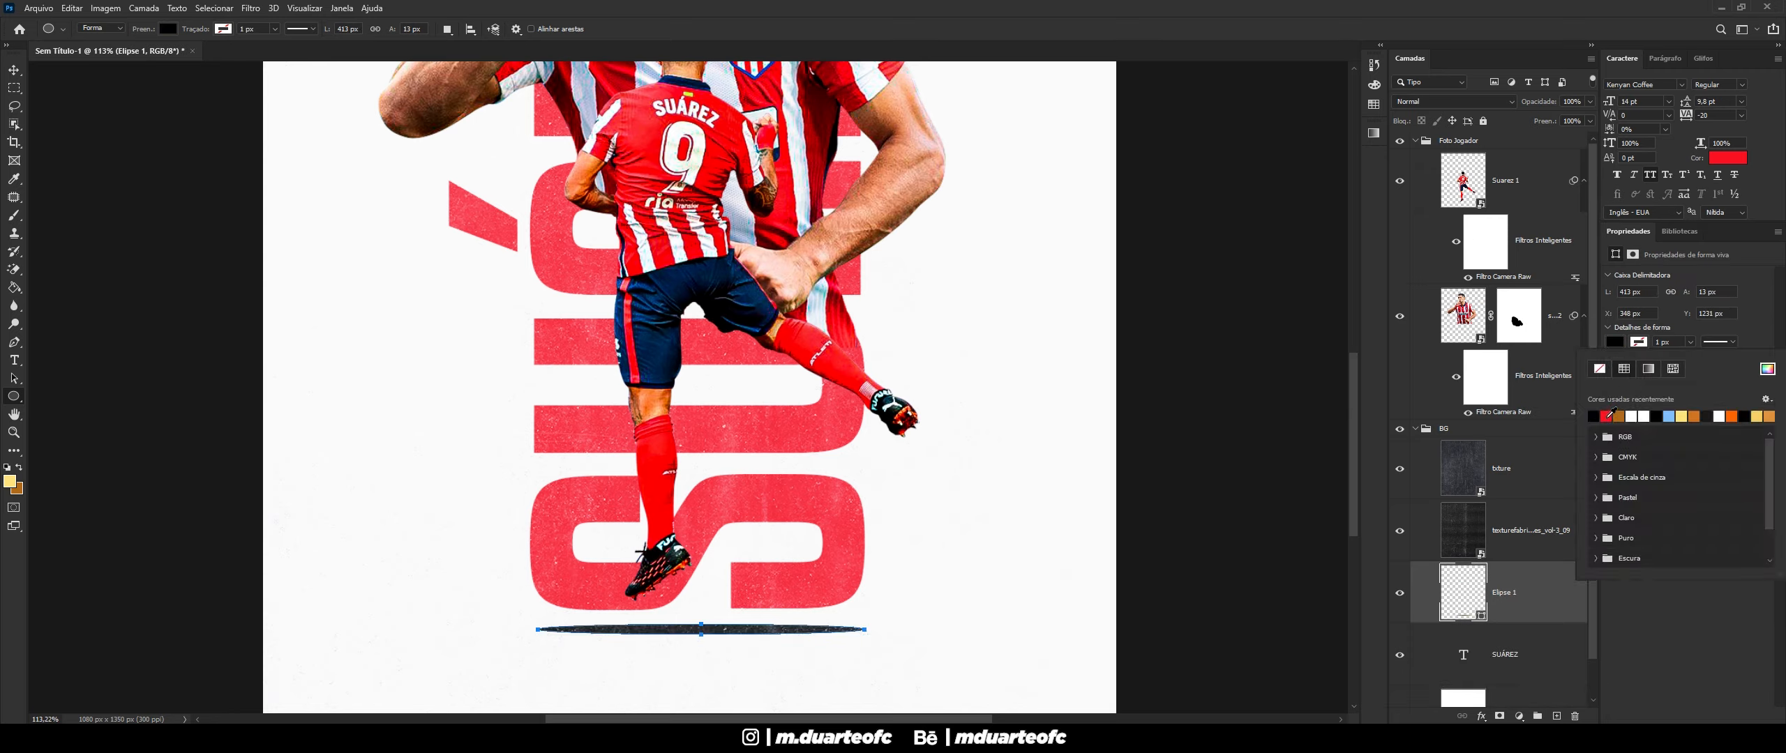
pyautogui.click(1216, 4)
pyautogui.click(14, 70)
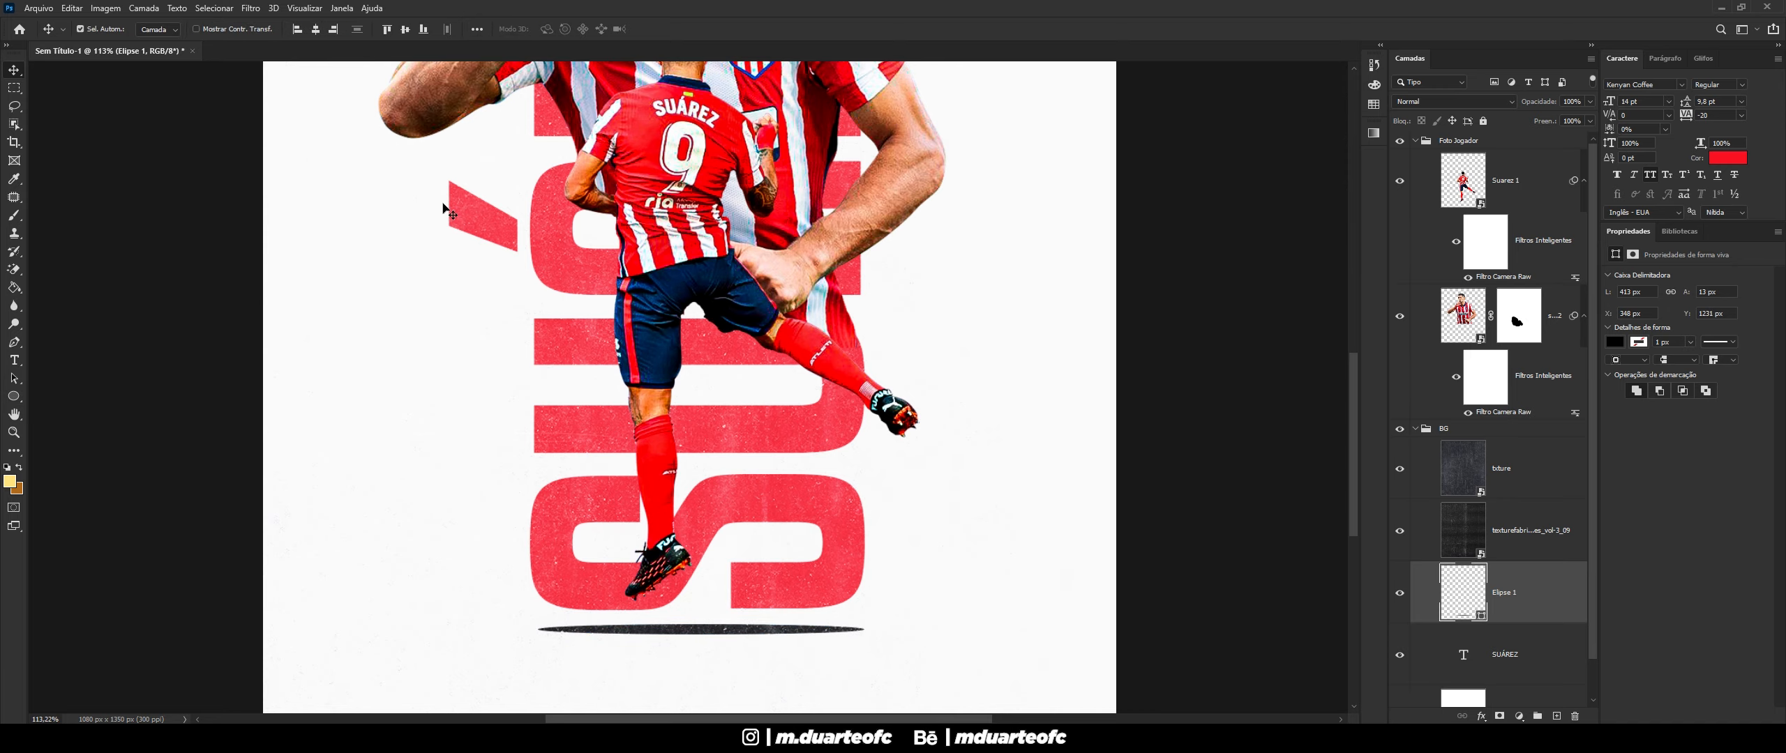
pyautogui.scroll(-7, 941, 348)
pyautogui.scroll(5, 759, 621)
pyautogui.scroll(6, 662, 668)
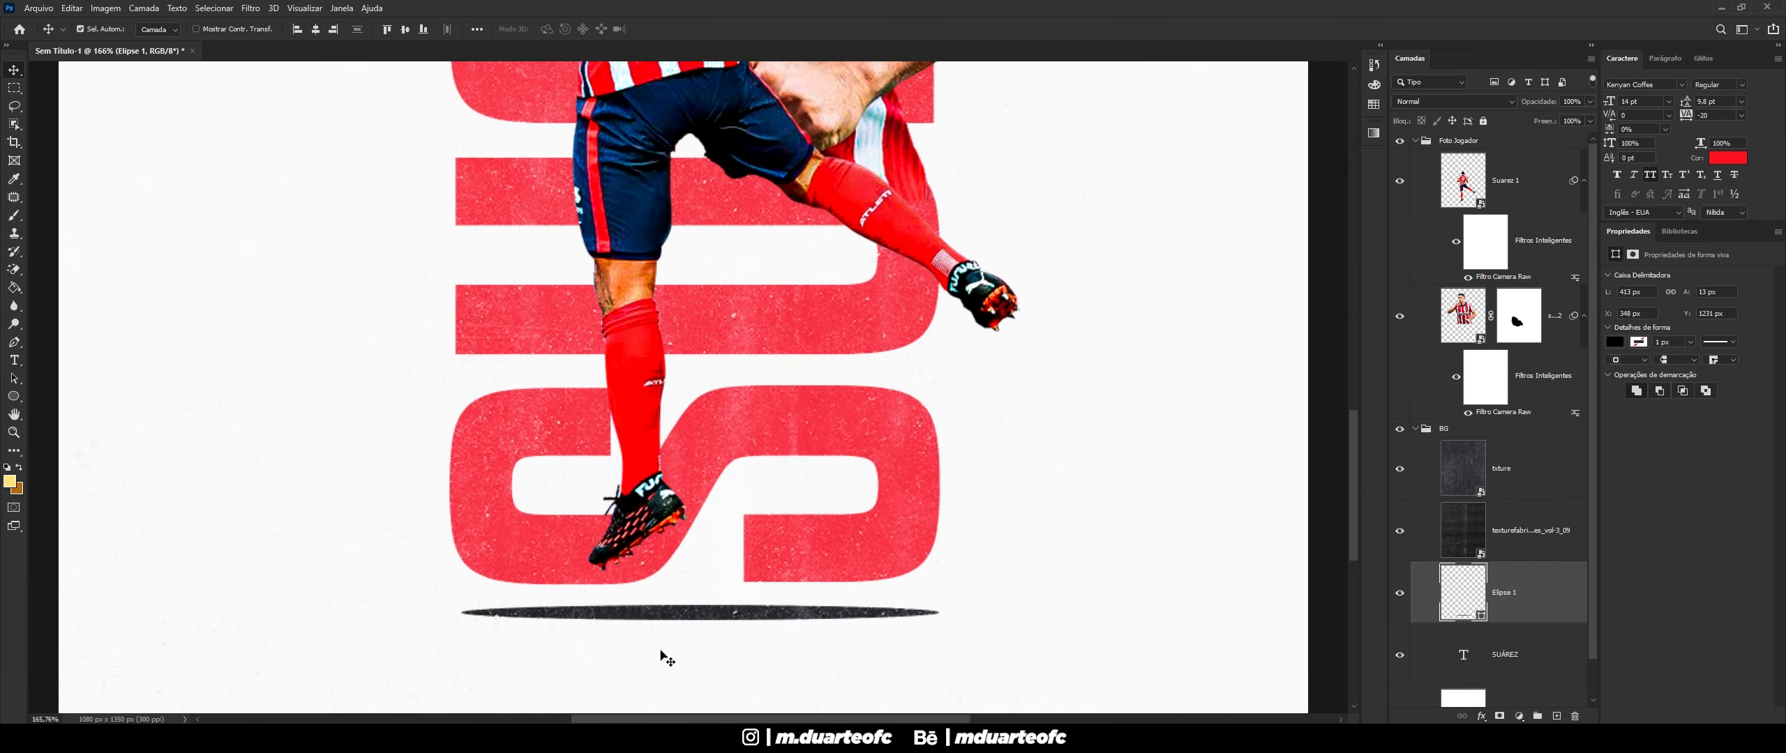
# - Convert Elipse 1 to a smart object and apply a 13.9 px Gaussian Blur
pyautogui.click(250, 8)
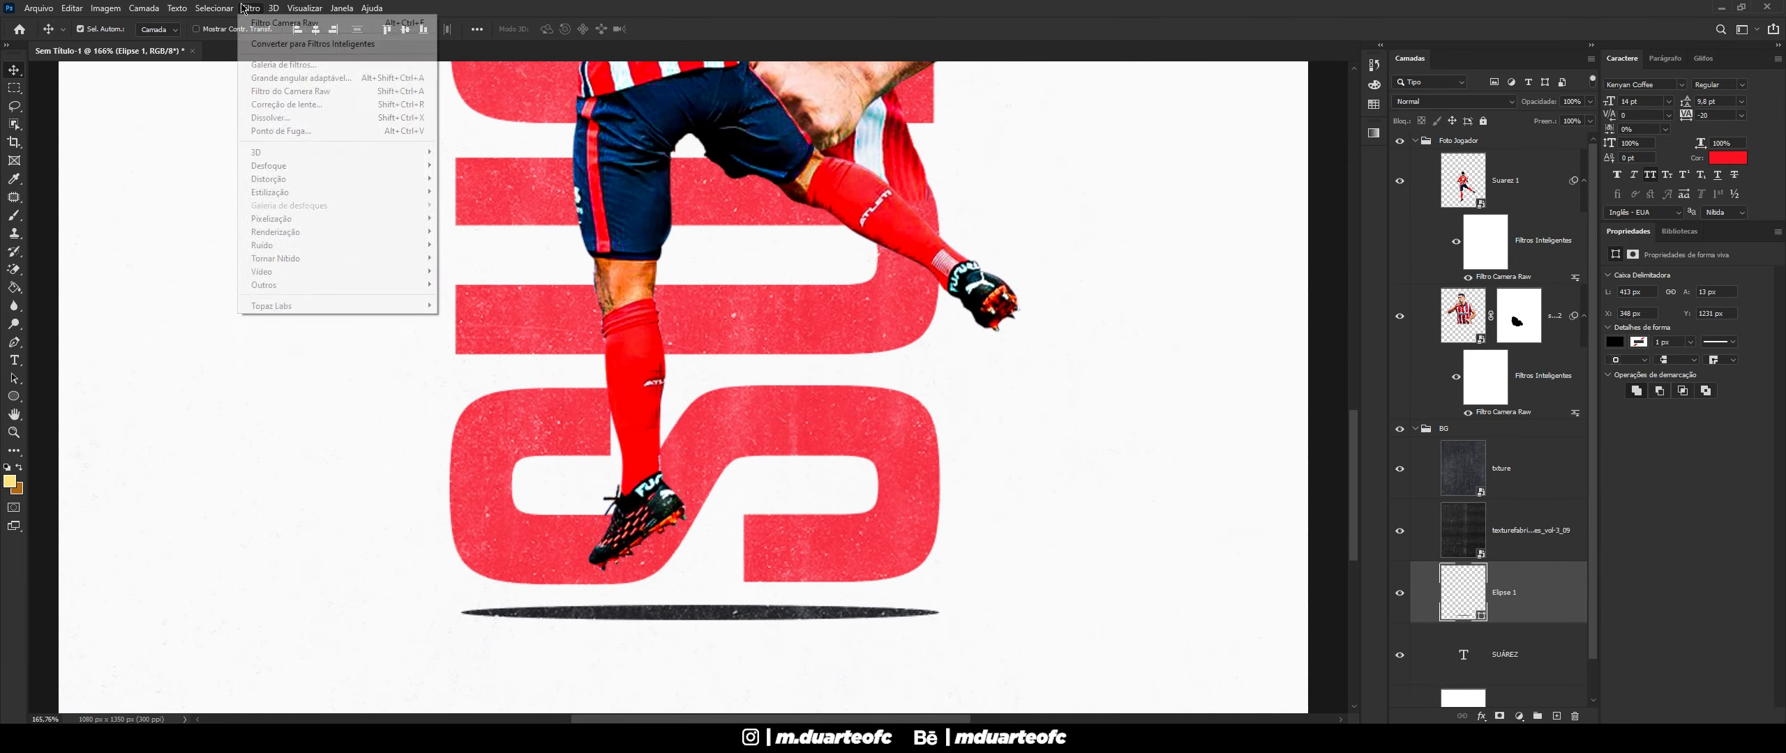
pyautogui.moveTo(390, 165)
pyautogui.click(522, 249)
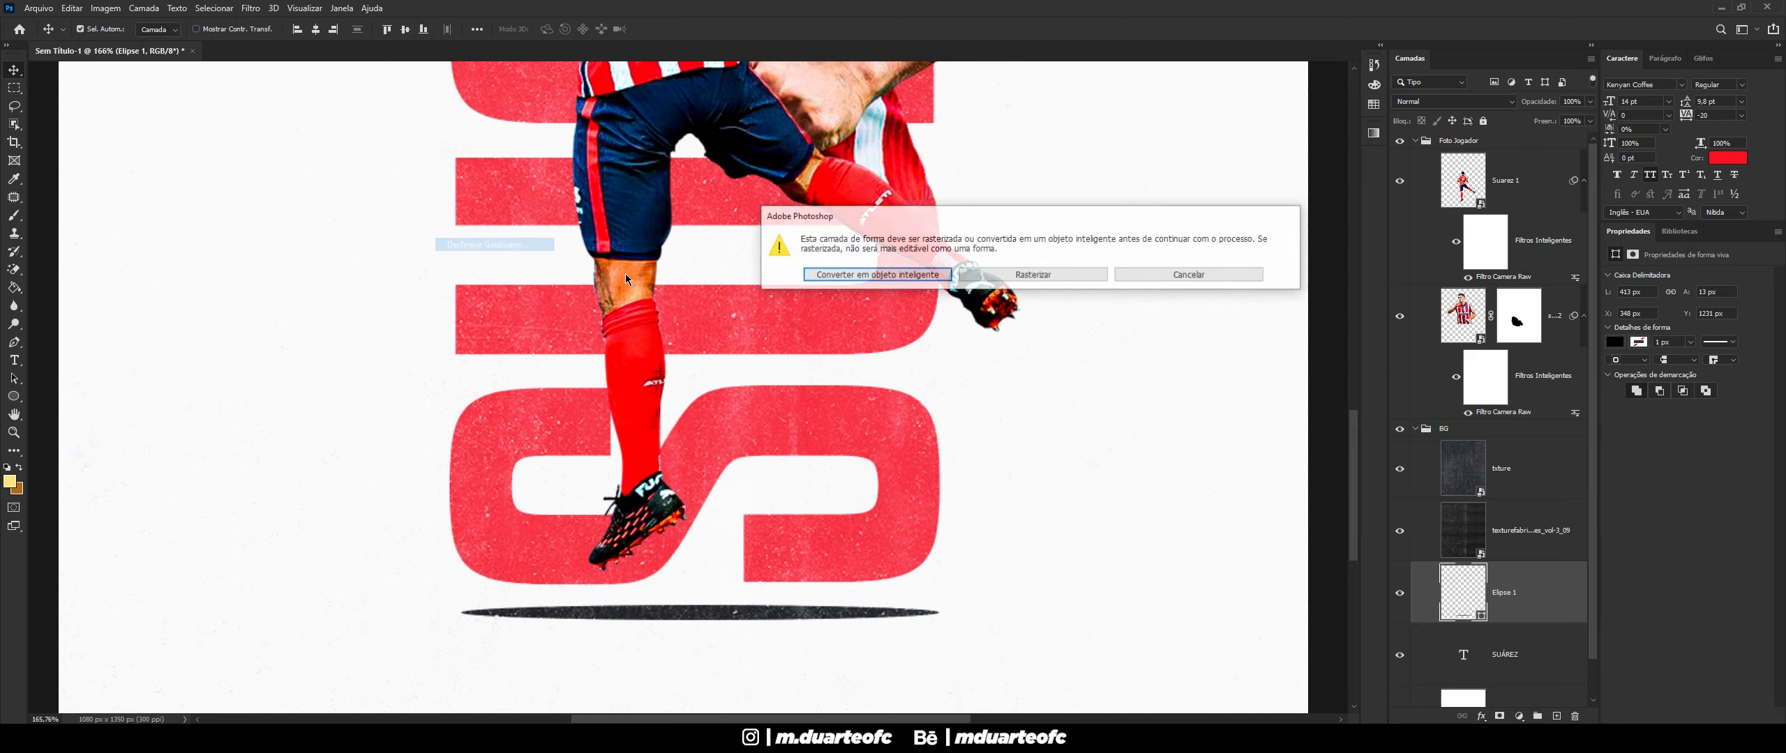
pyautogui.click(907, 277)
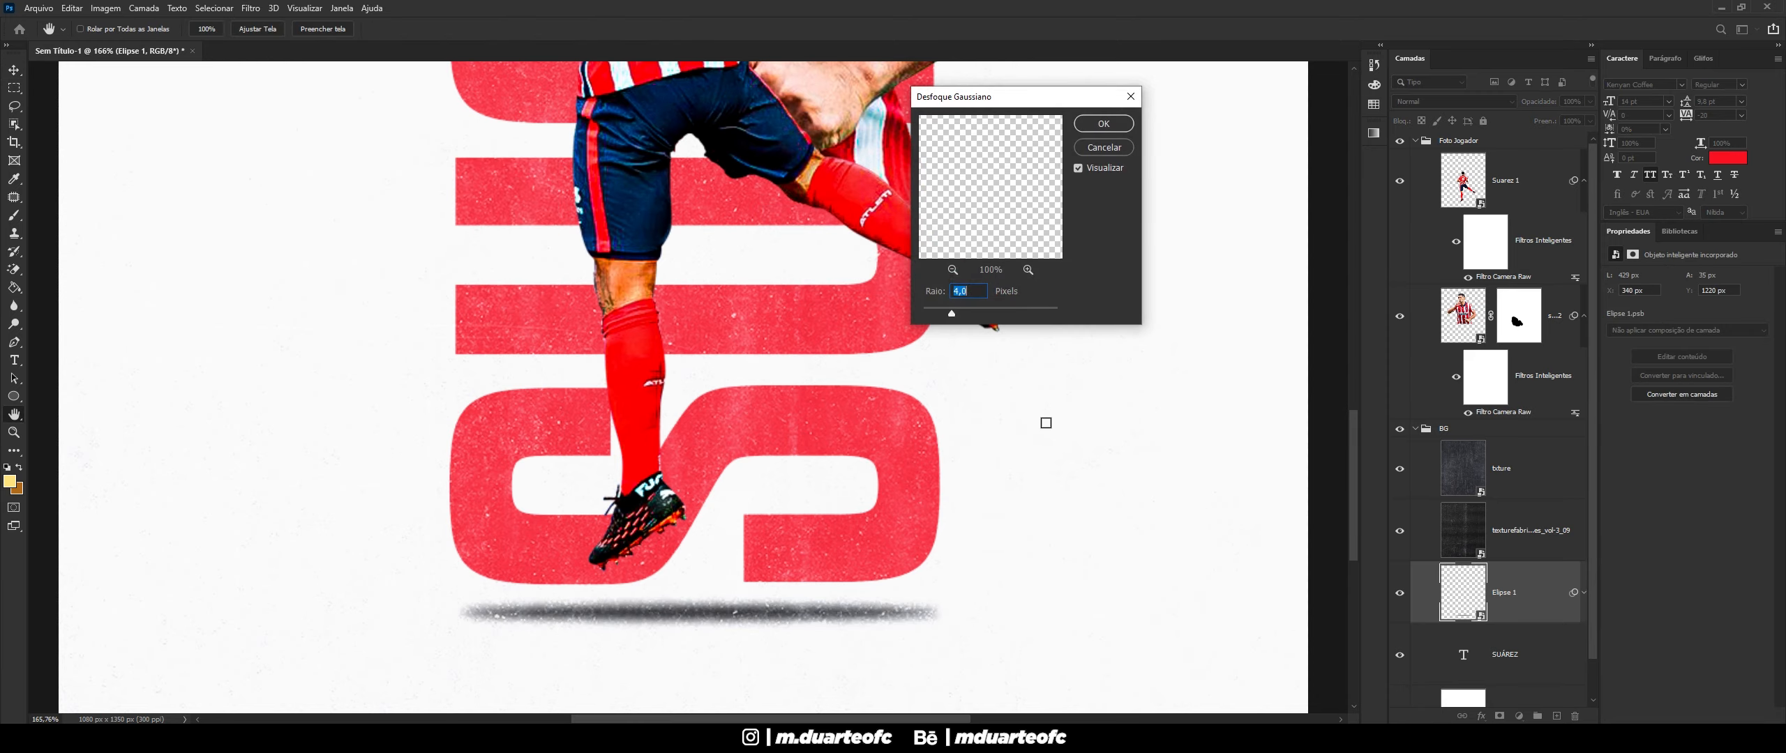
pyautogui.moveTo(959, 317); pyautogui.dragTo(978, 313)
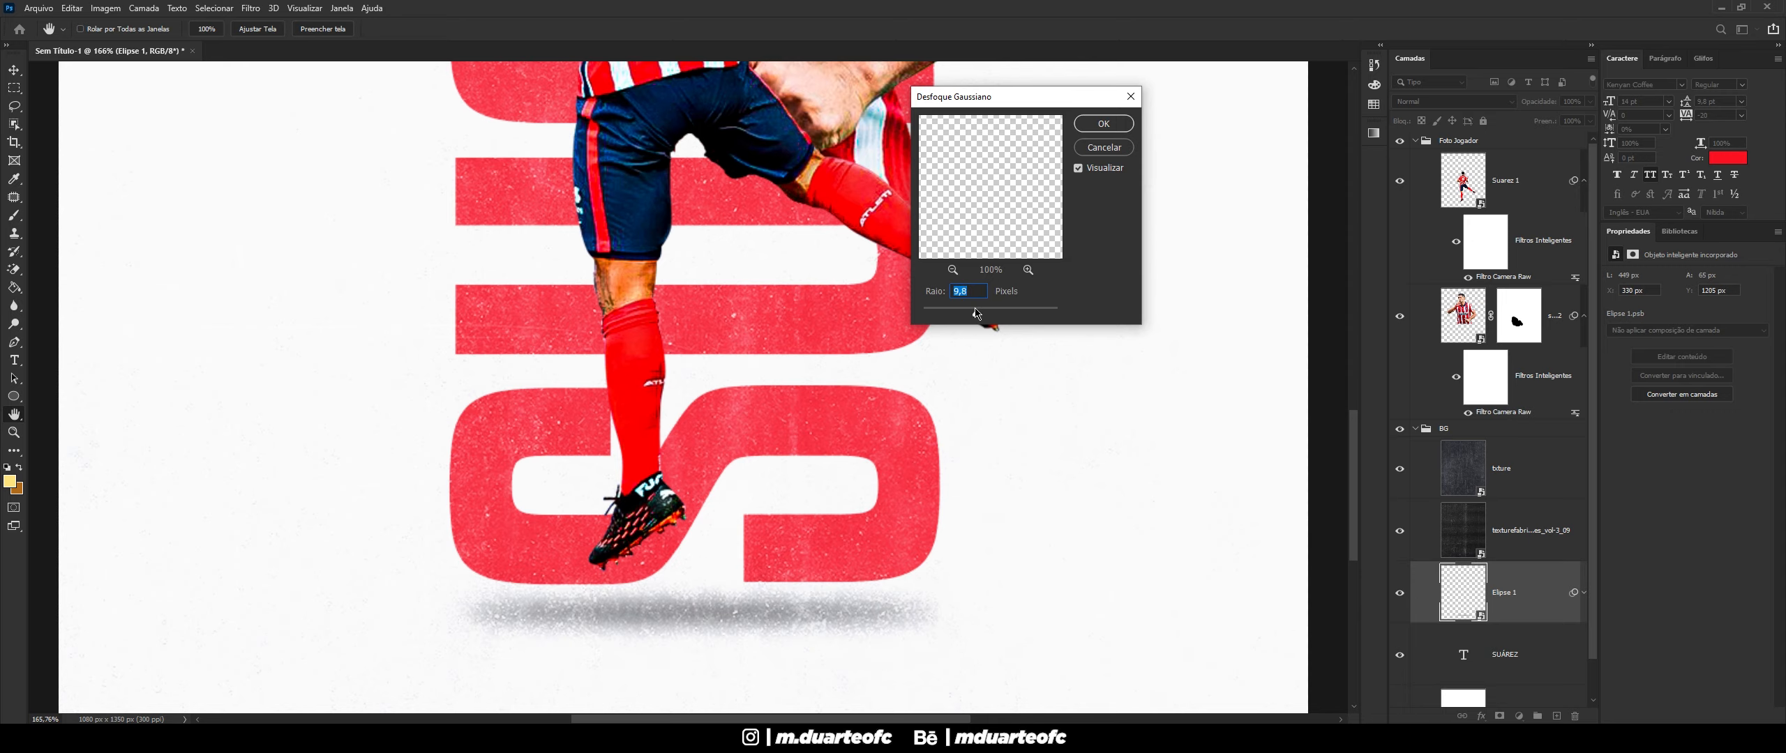
pyautogui.click(1098, 125)
pyautogui.scroll(-13, 906, 333)
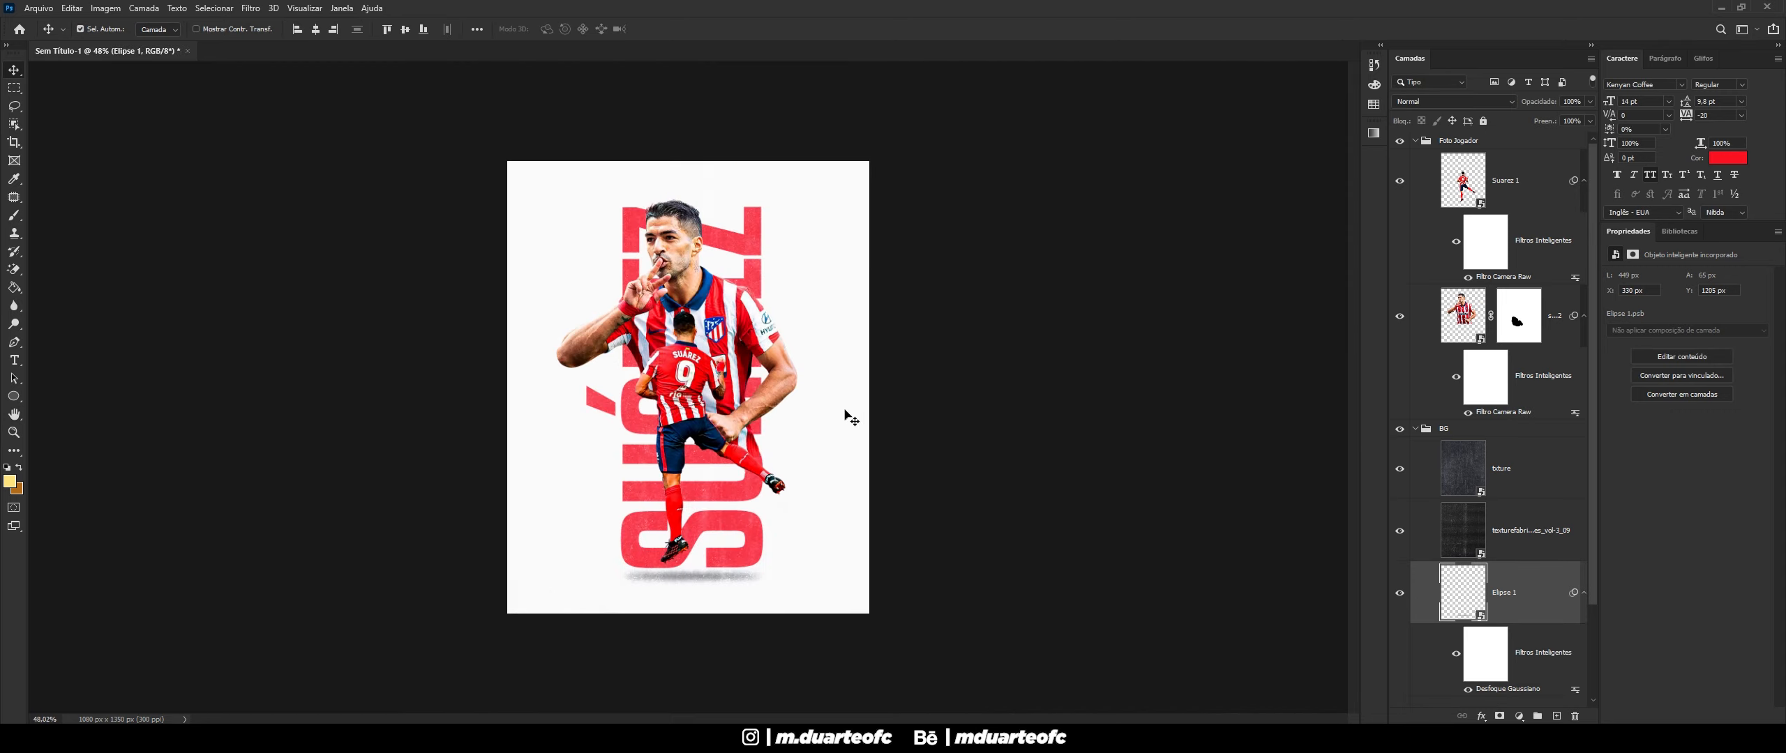
# - Try shrinking the Elipse 1 shadow with Free Transform, then undo the resize and exit
pyautogui.scroll(13, 645, 659)
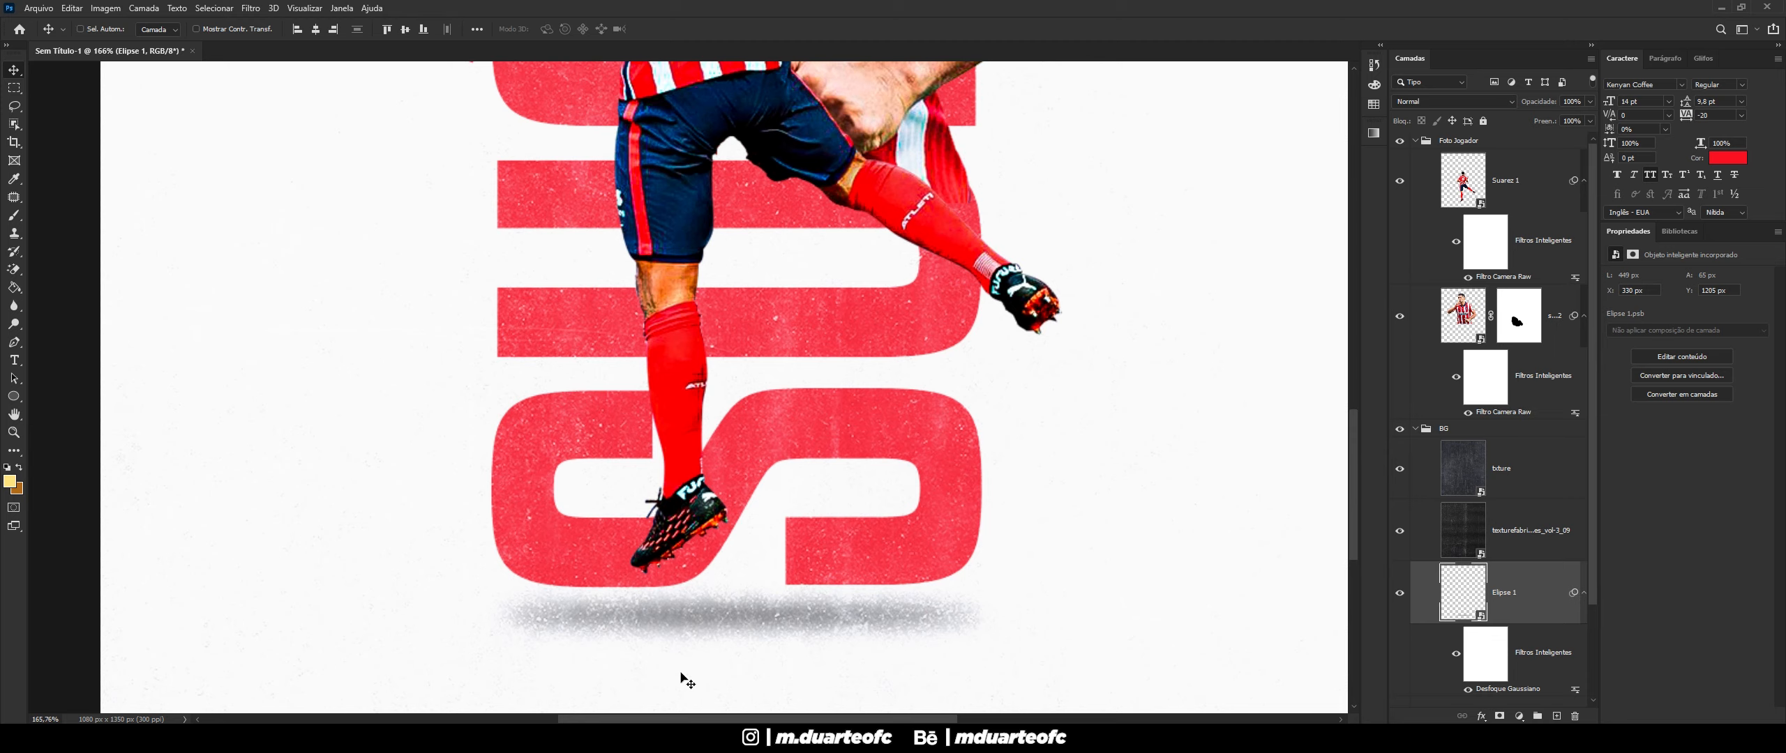
pyautogui.hotkey('ctrl', 't')
pyautogui.click(920, 300)
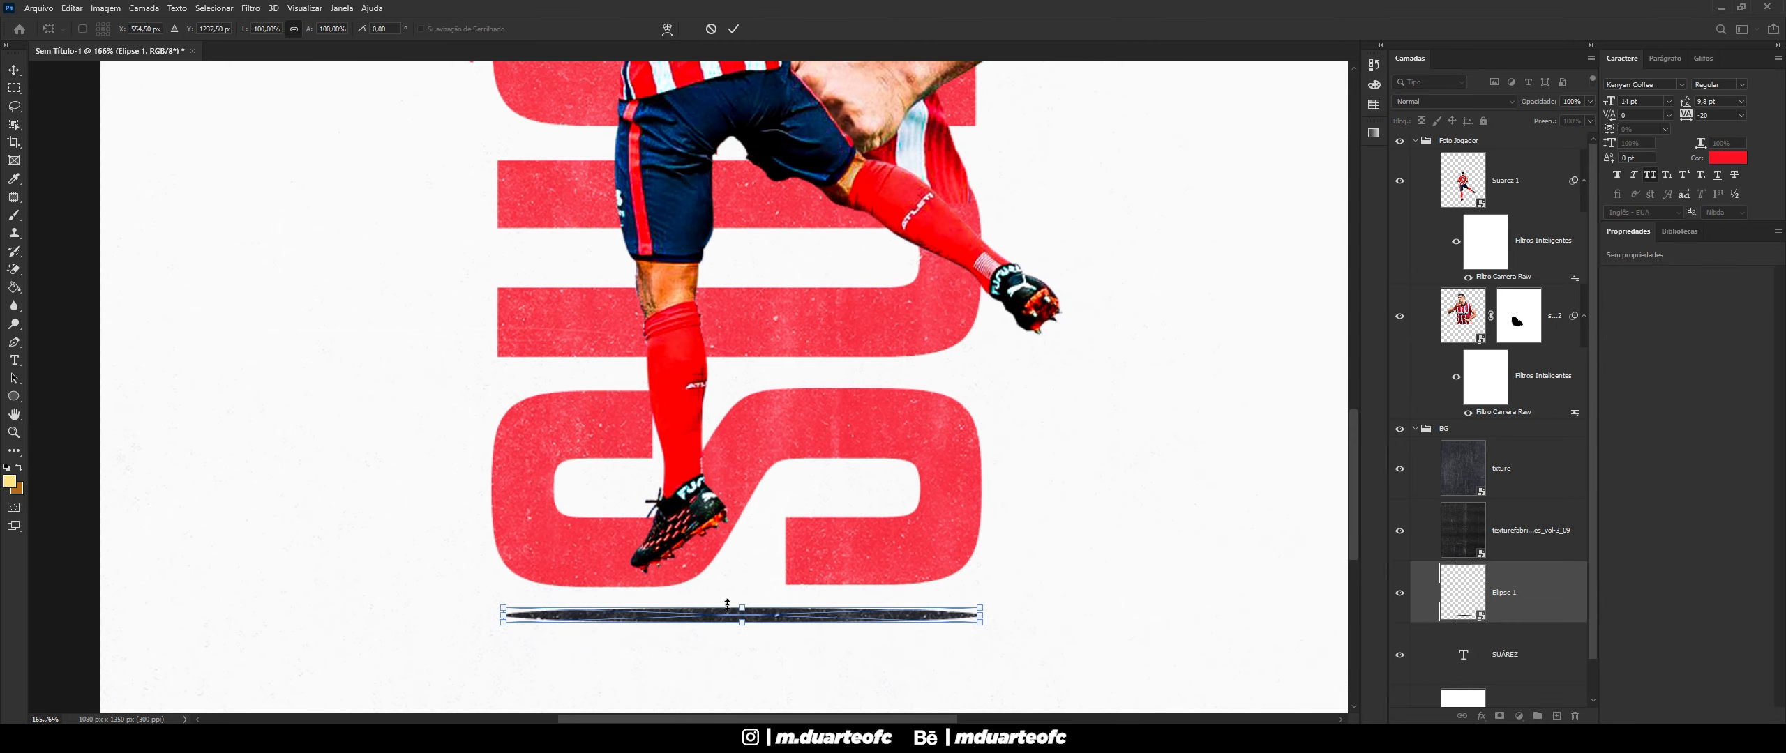
pyautogui.scroll(10, 739, 607)
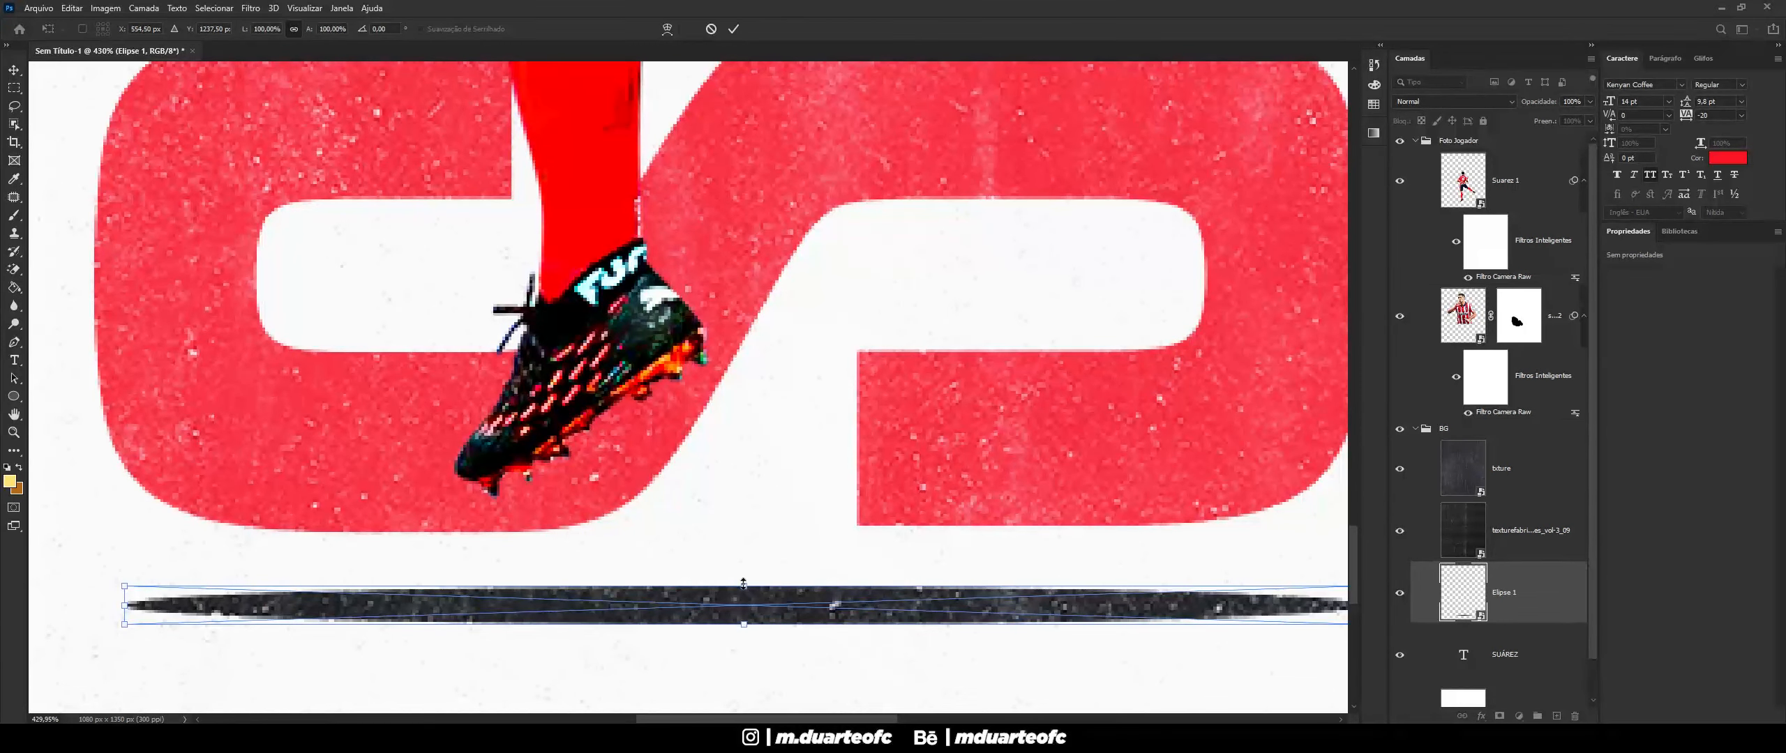
pyautogui.moveTo(743, 583); pyautogui.dragTo(744, 593)
pyautogui.hotkey('ctrl', 'z')
pyautogui.press('Return')
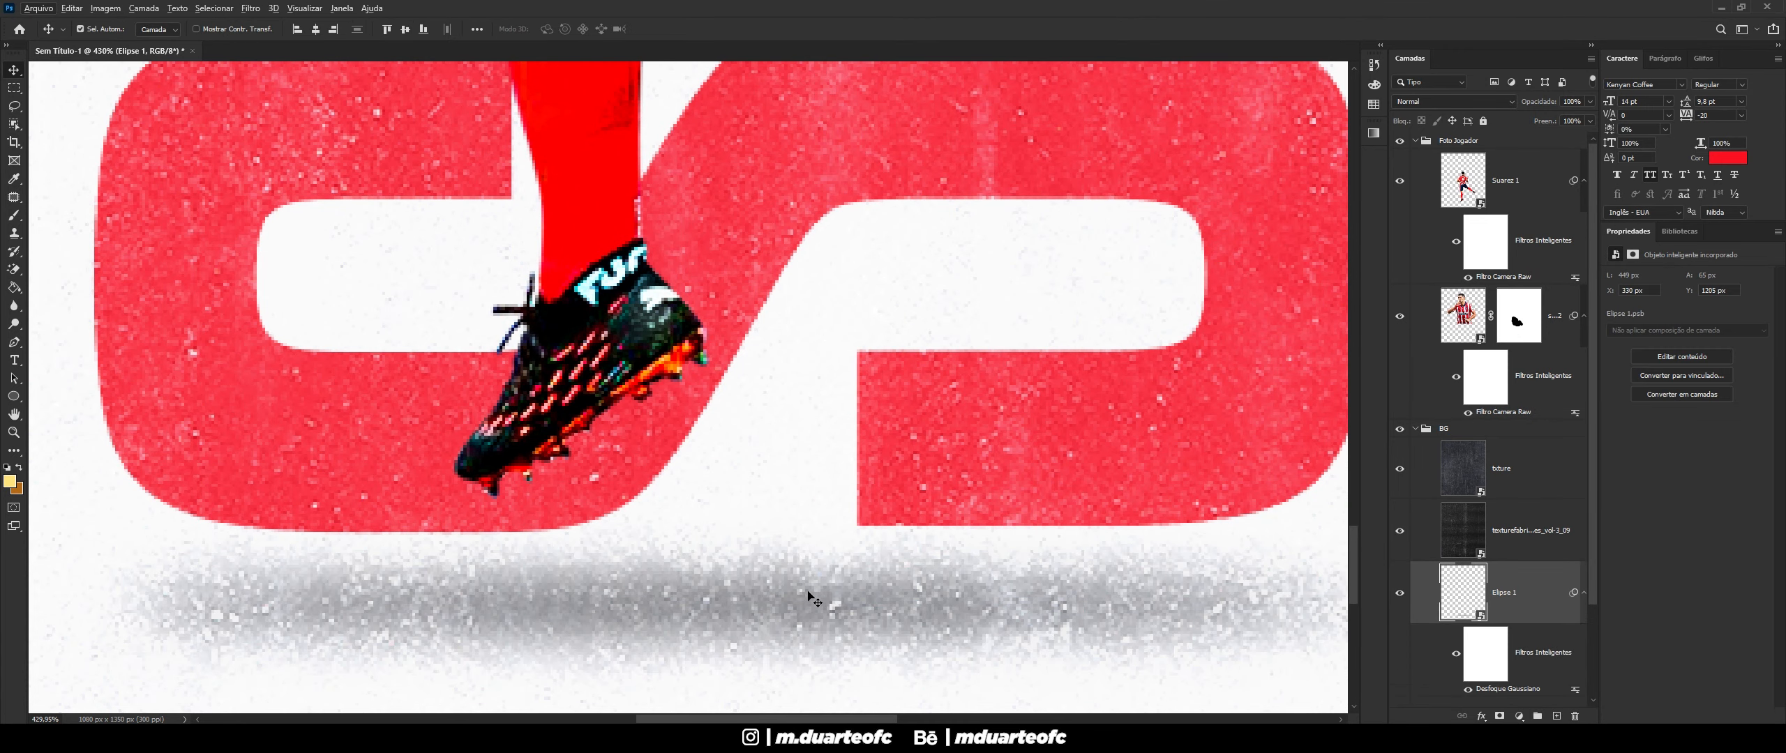
pyautogui.scroll(-2, 810, 599)
# - Narrow the Elipse 1 shadow about its centre to about 72% and apply the transform
pyautogui.hotkey('ctrl', 't')
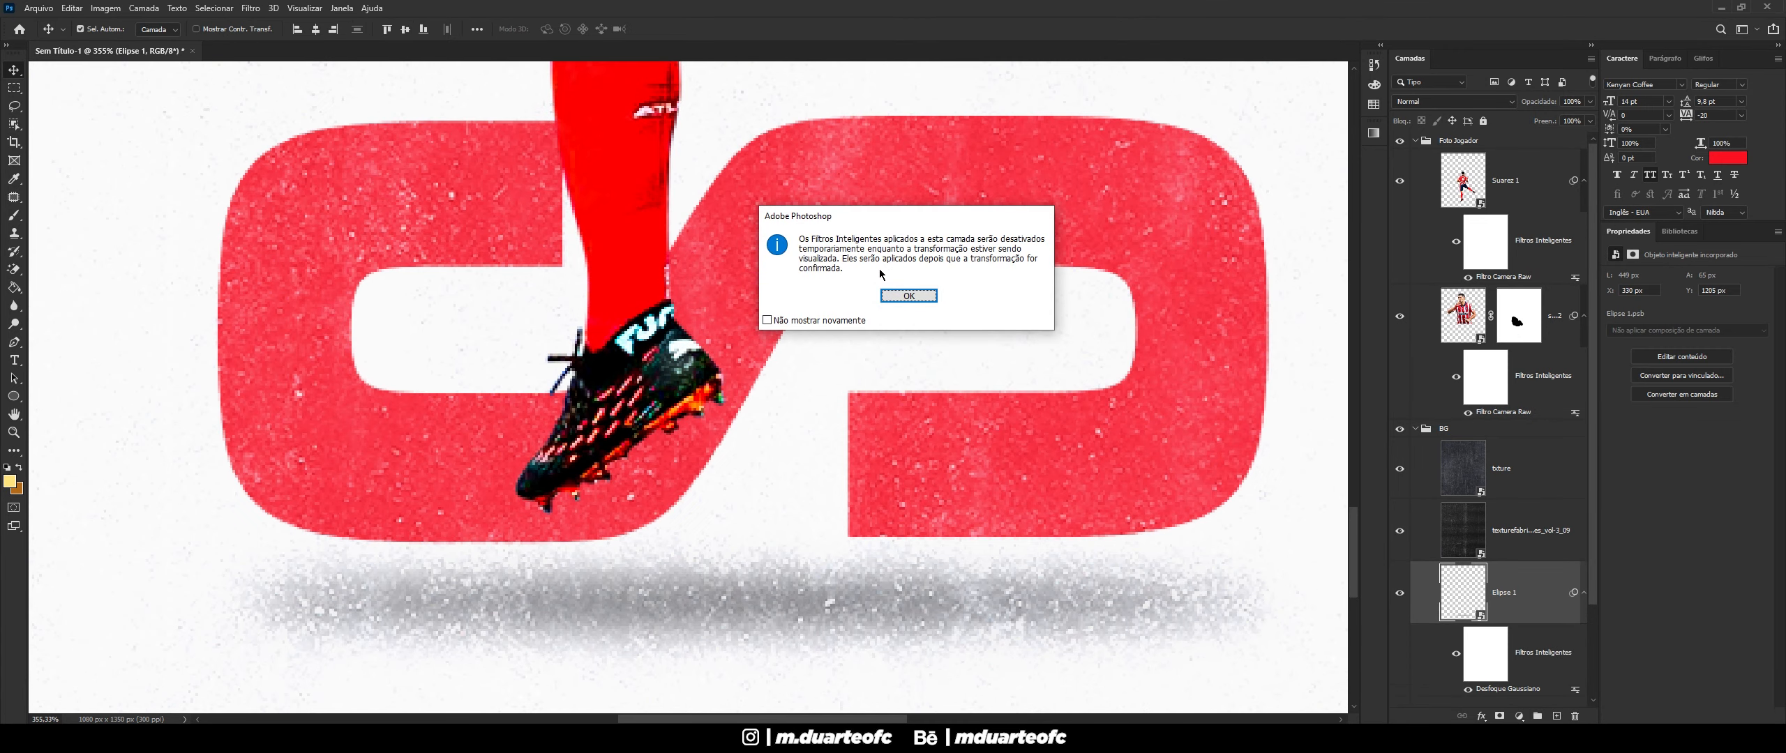
pyautogui.click(904, 296)
pyautogui.moveTo(754, 591); pyautogui.dragTo(753, 594)
pyautogui.press('Escape')
pyautogui.press('Return')
# - Nudge the shadow slightly left to sit beneath the player's boots
pyautogui.scroll(-10, 793, 478)
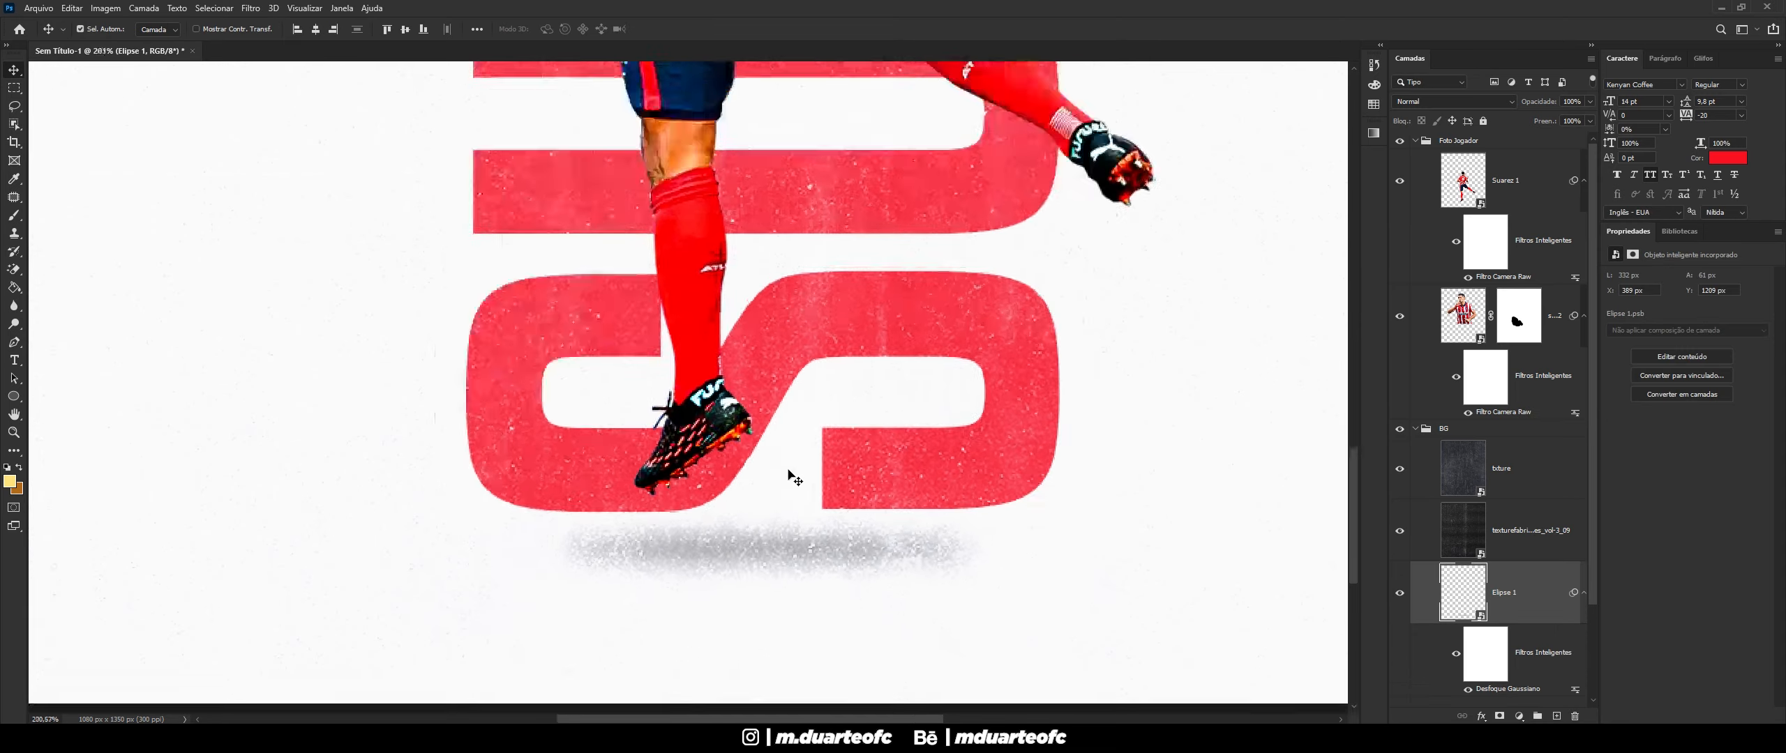
pyautogui.scroll(3, 680, 590)
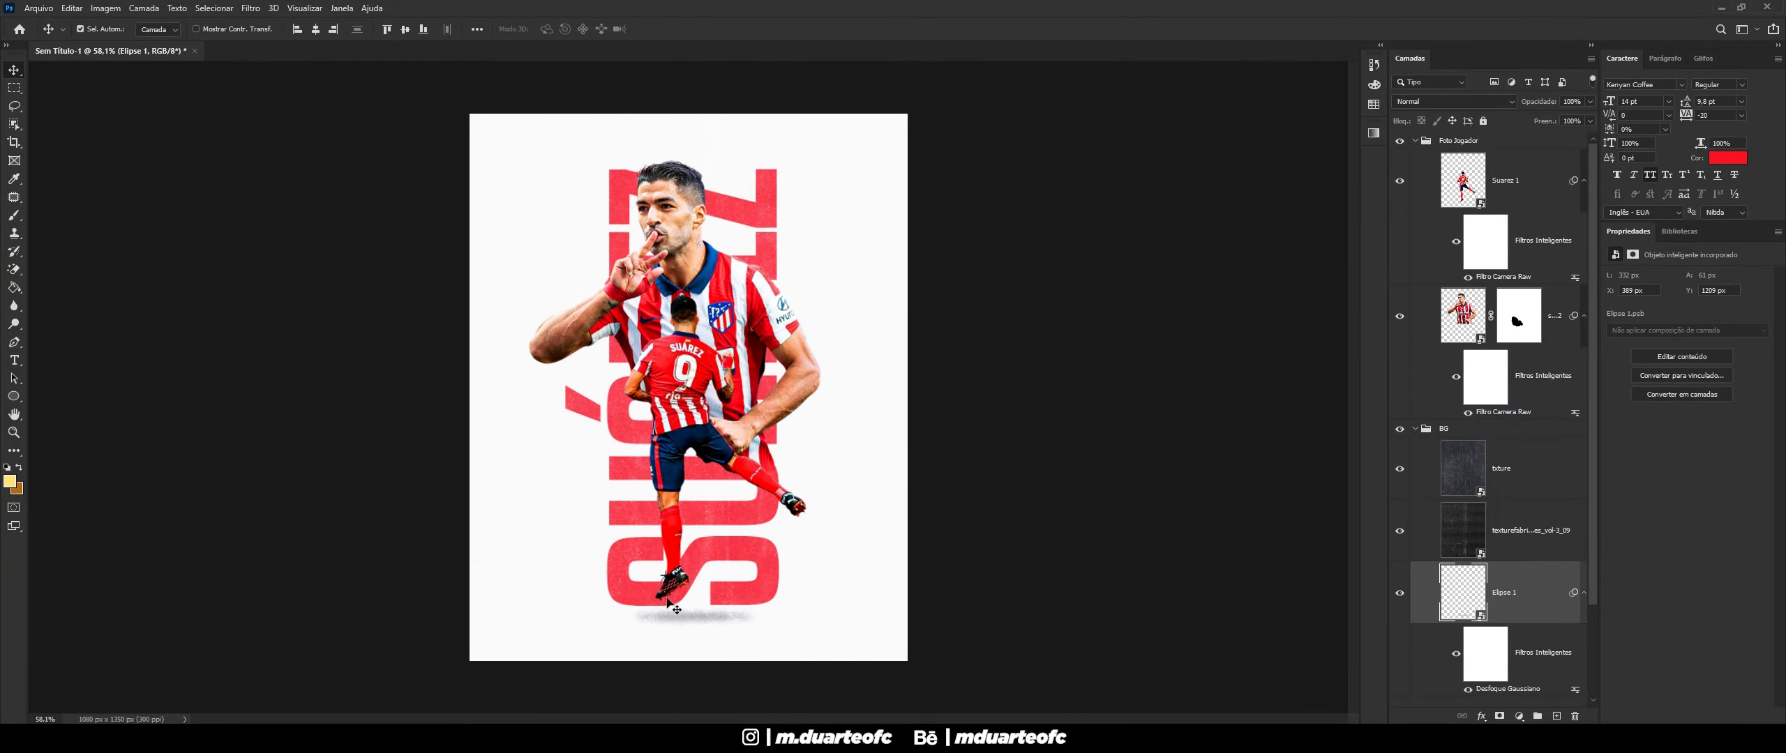
pyautogui.press('Left')
pyautogui.press('Left')
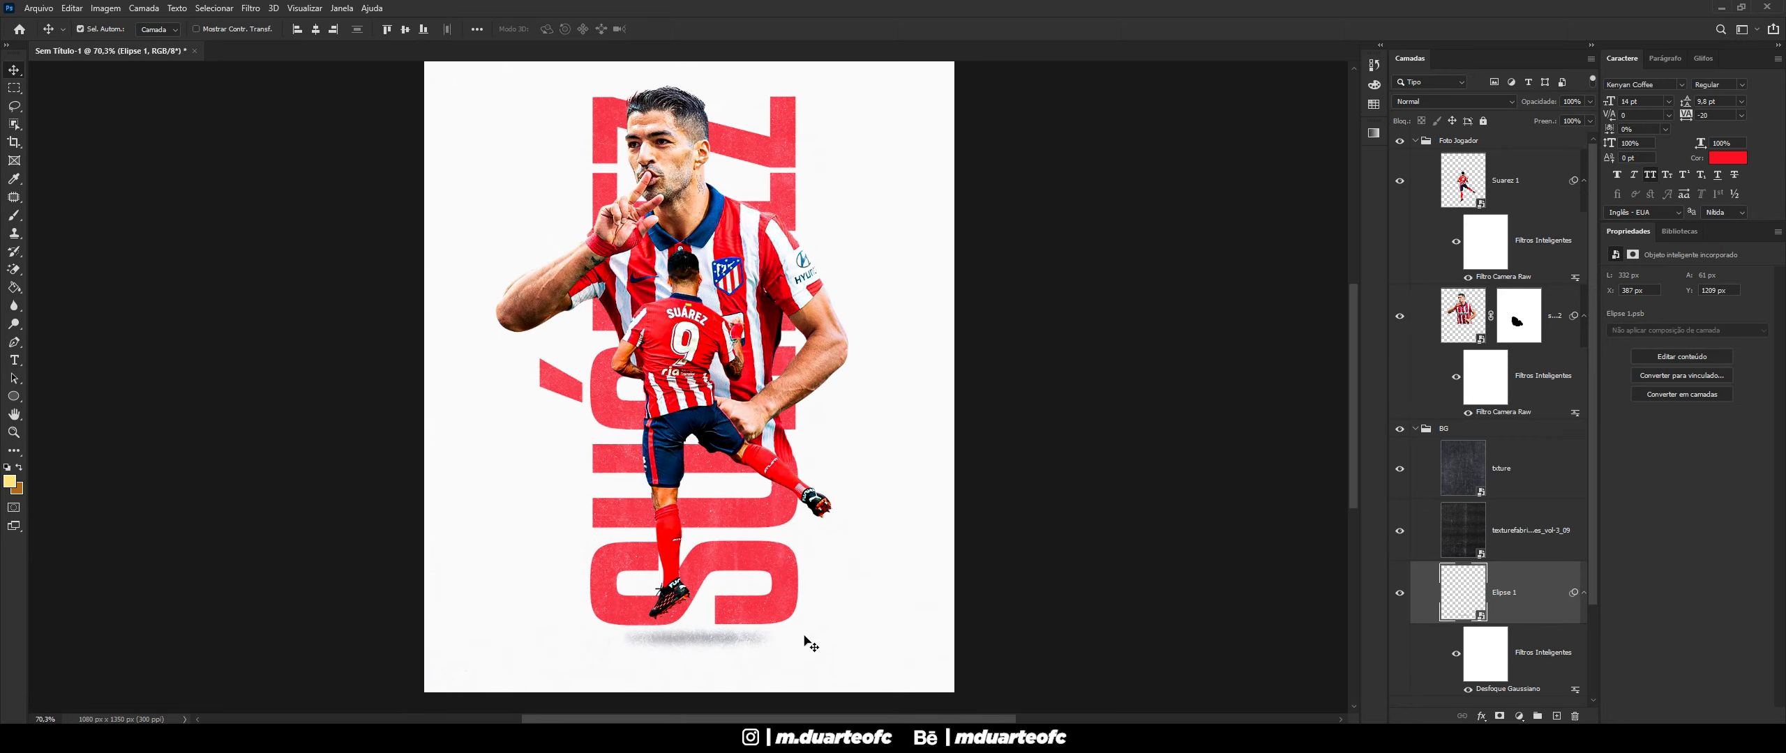
pyautogui.scroll(-2, 781, 638)
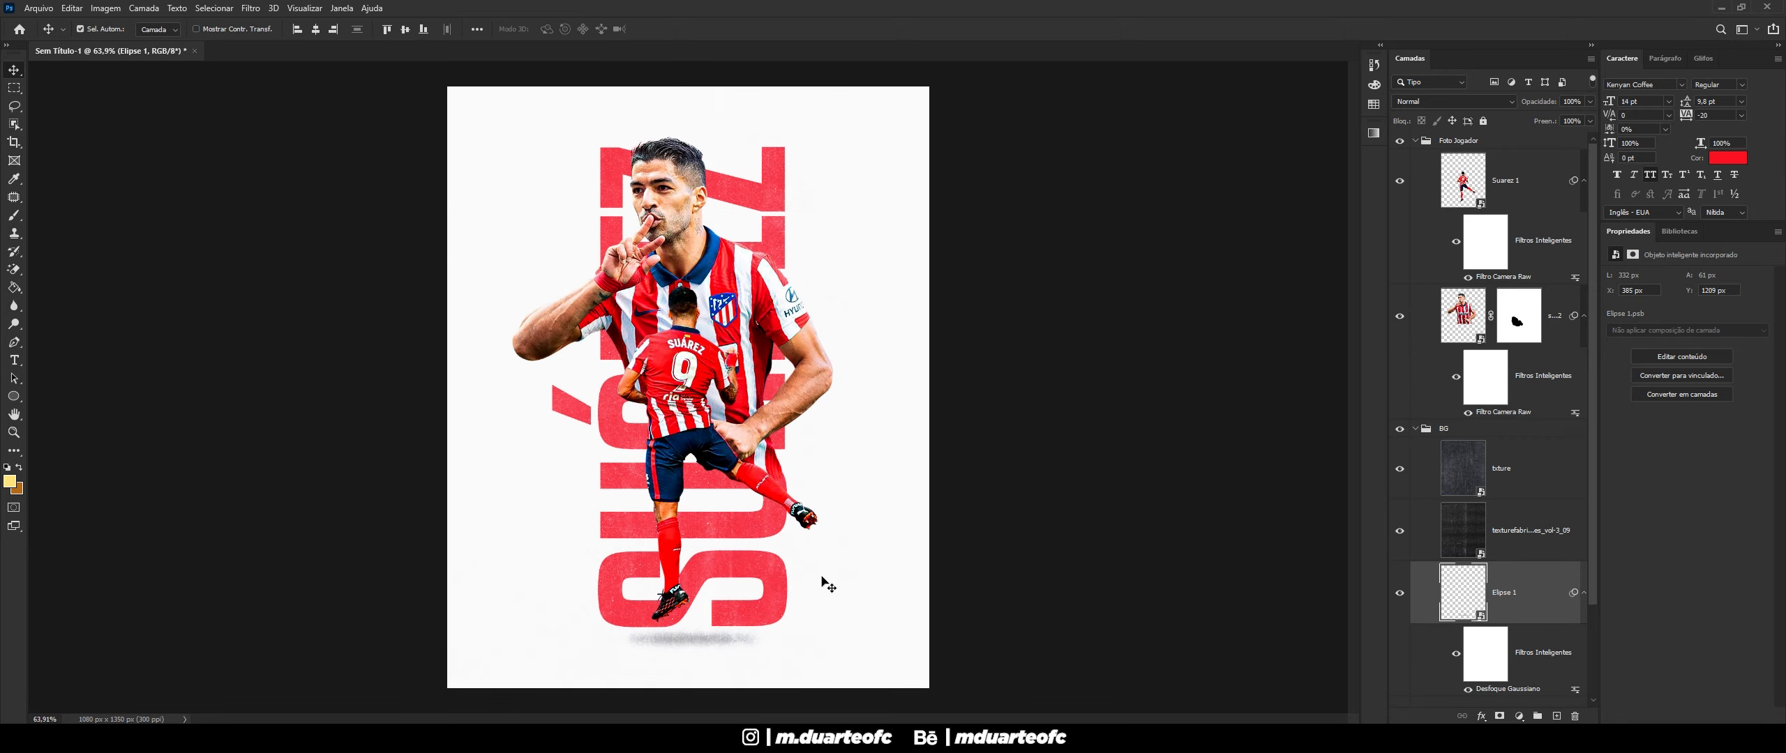
# - Place the Atlético Madrid crest and scale it to a small badge in the top-right corner
pyautogui.click(825, 582)
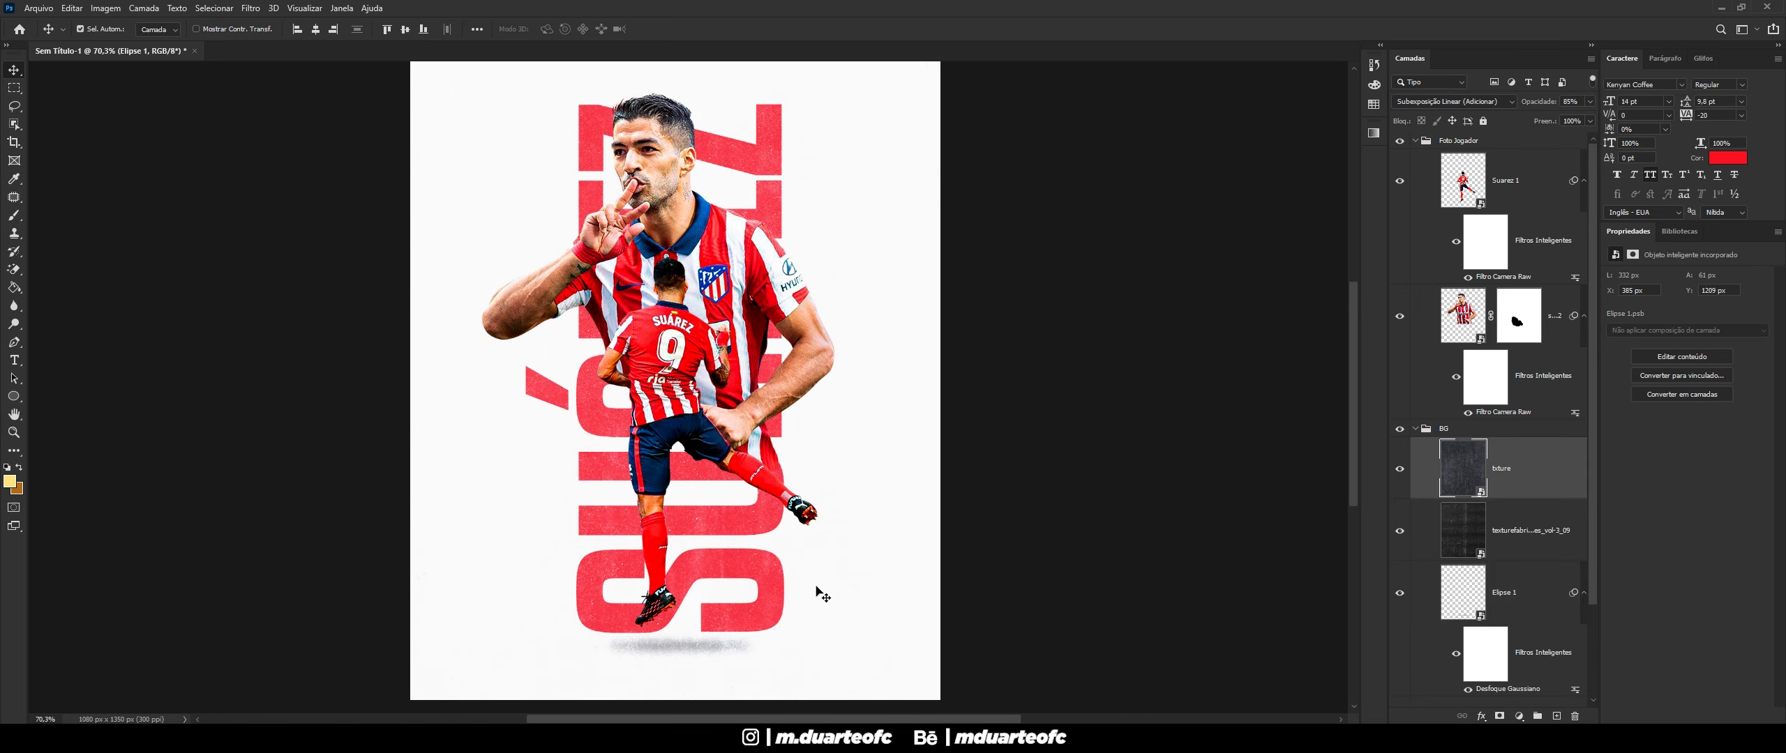
pyautogui.scroll(3, 722, 445)
pyautogui.scroll(-1, 722, 445)
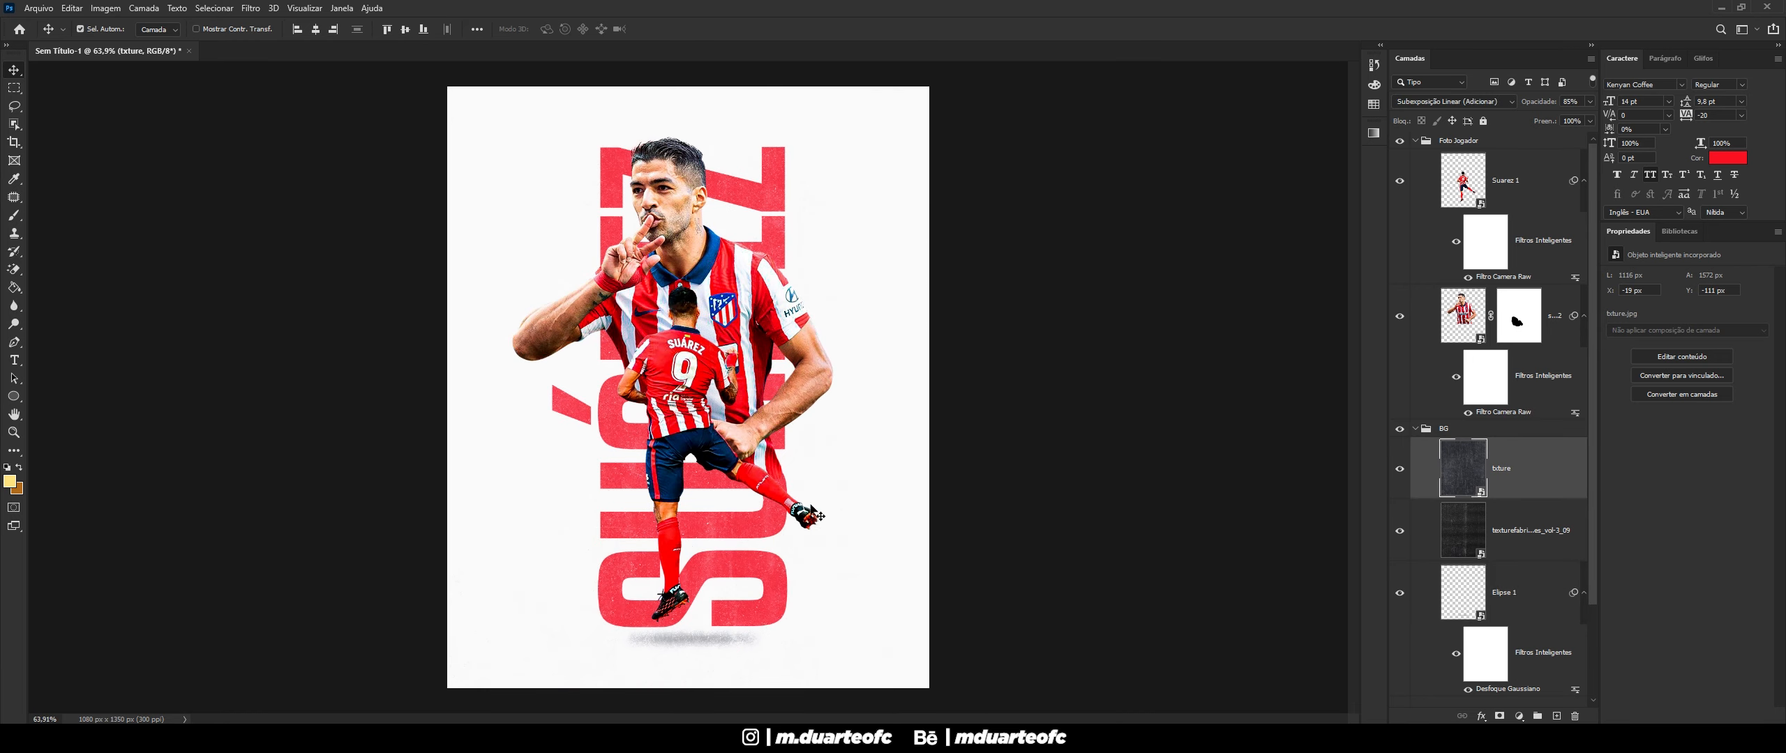
pyautogui.moveTo(1179, 387); pyautogui.dragTo(901, 208)
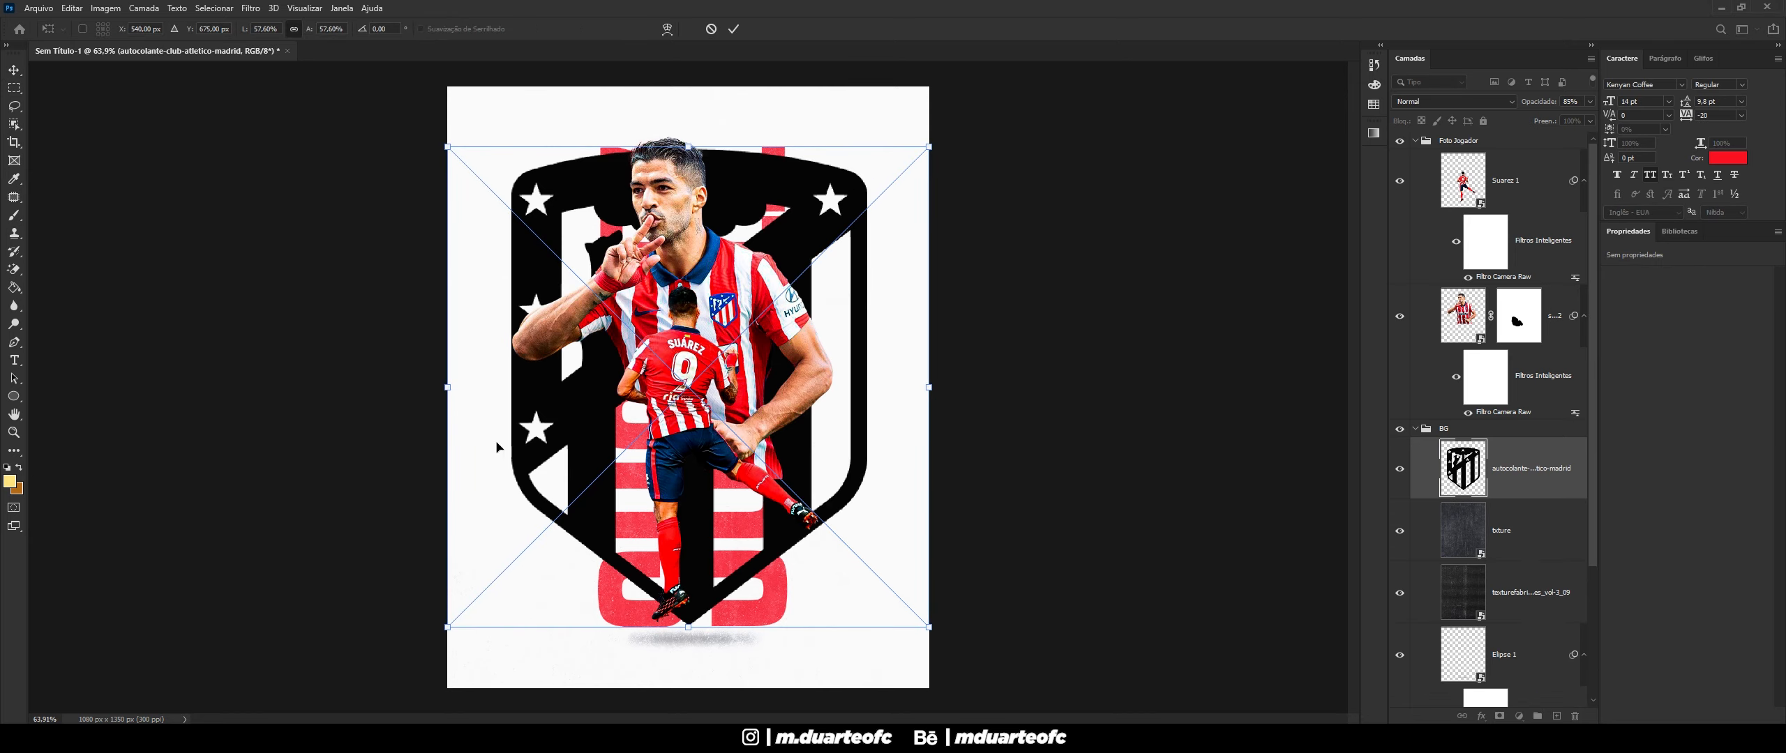
pyautogui.moveTo(448, 630); pyautogui.dragTo(546, 531)
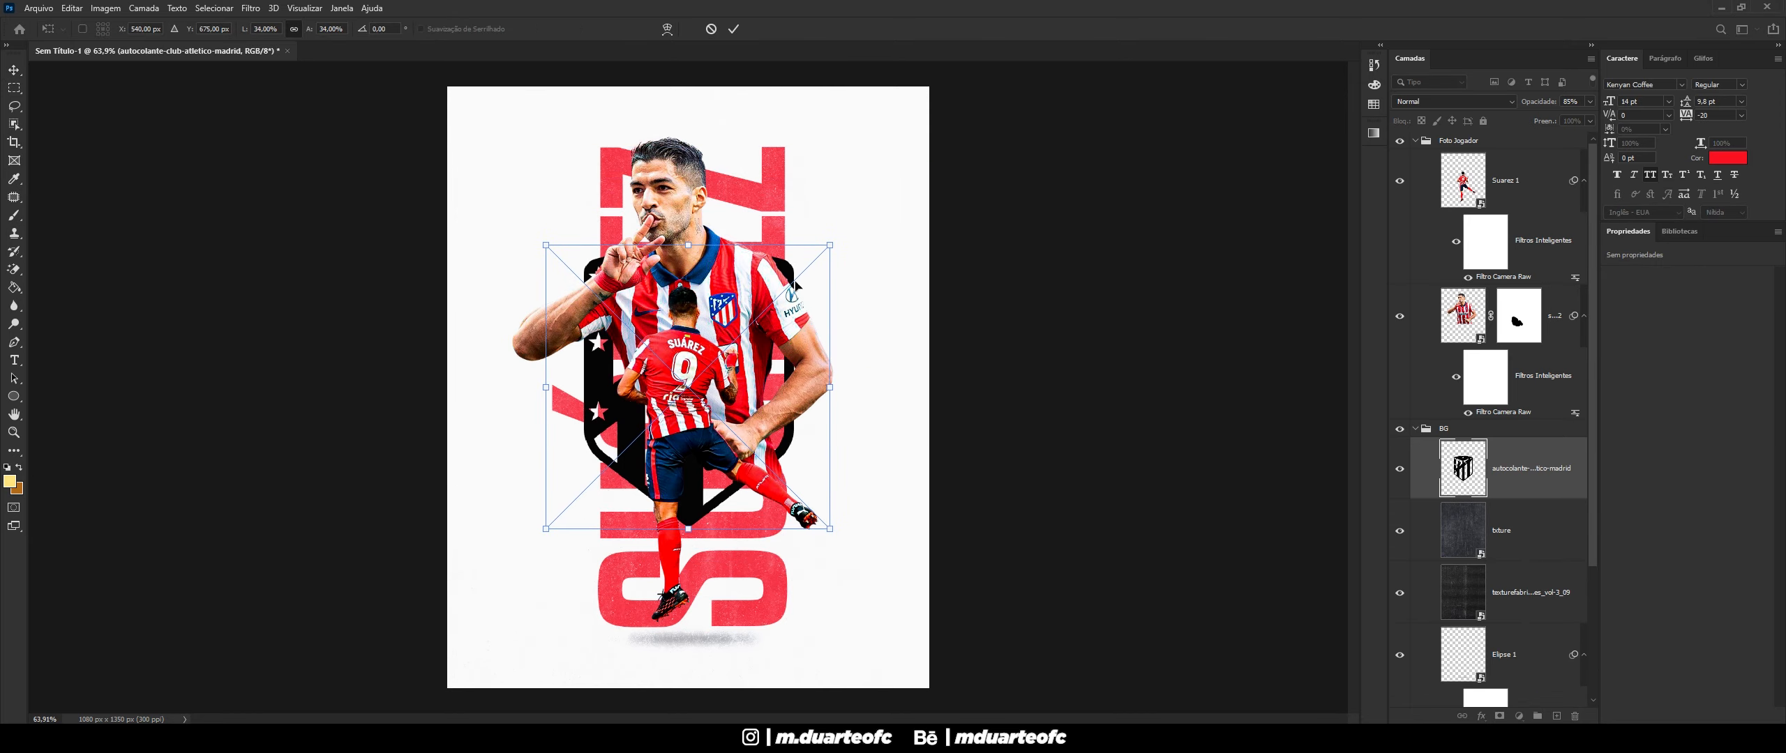
pyautogui.moveTo(835, 245); pyautogui.dragTo(899, 107)
pyautogui.press('Return')
# - Briefly show the cyan layout guides with Ctrl+;, then hide them again
pyautogui.scroll(-2, 901, 139)
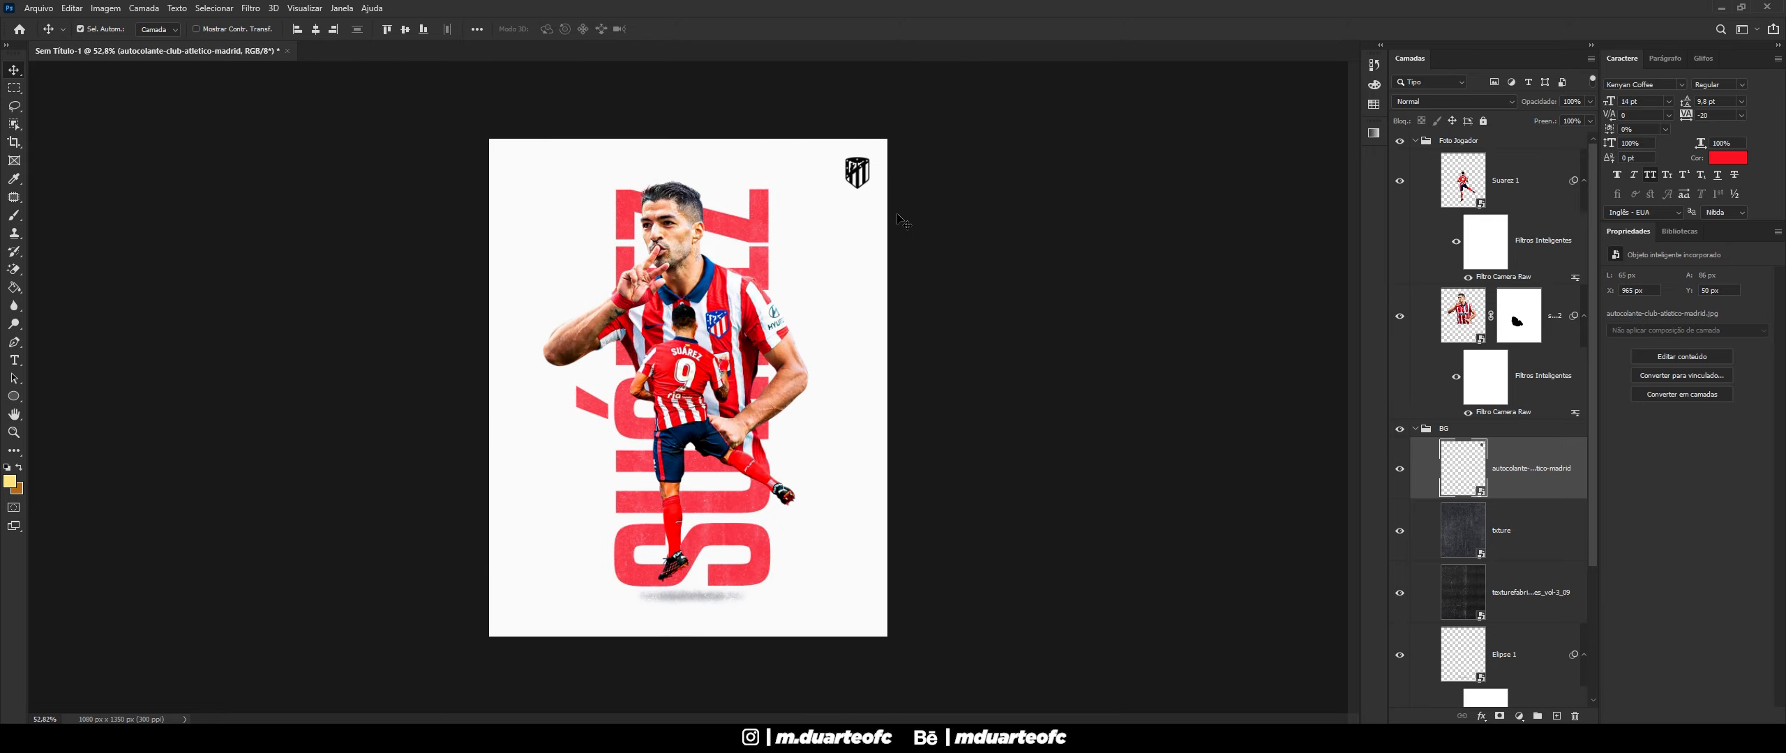
pyautogui.hotkey('ctrl', ';')
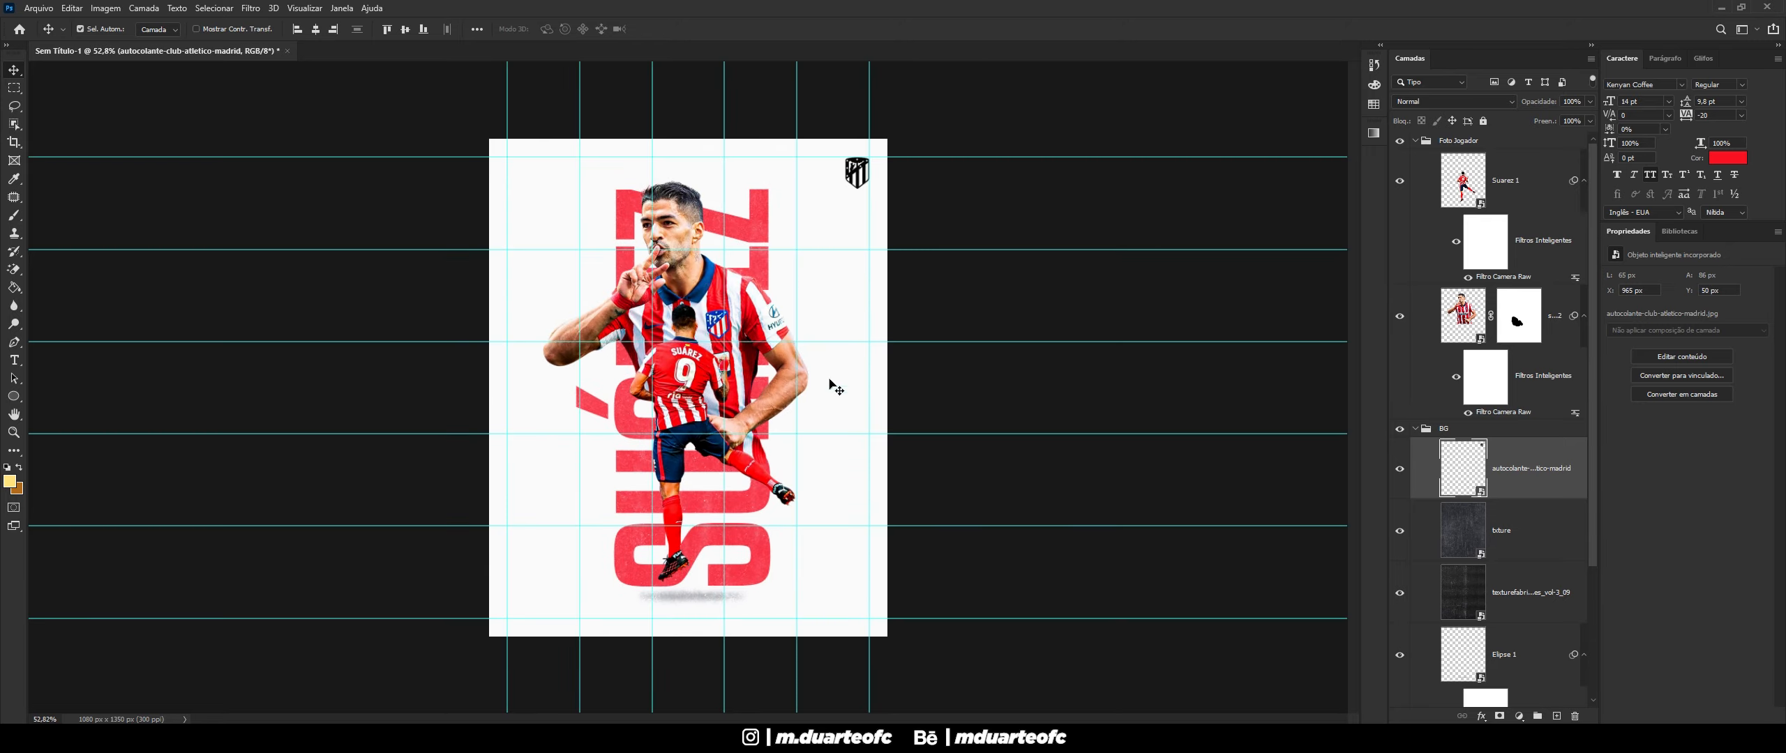
pyautogui.scroll(3, 918, 89)
pyautogui.scroll(1, 925, 85)
pyautogui.scroll(-4, 913, 131)
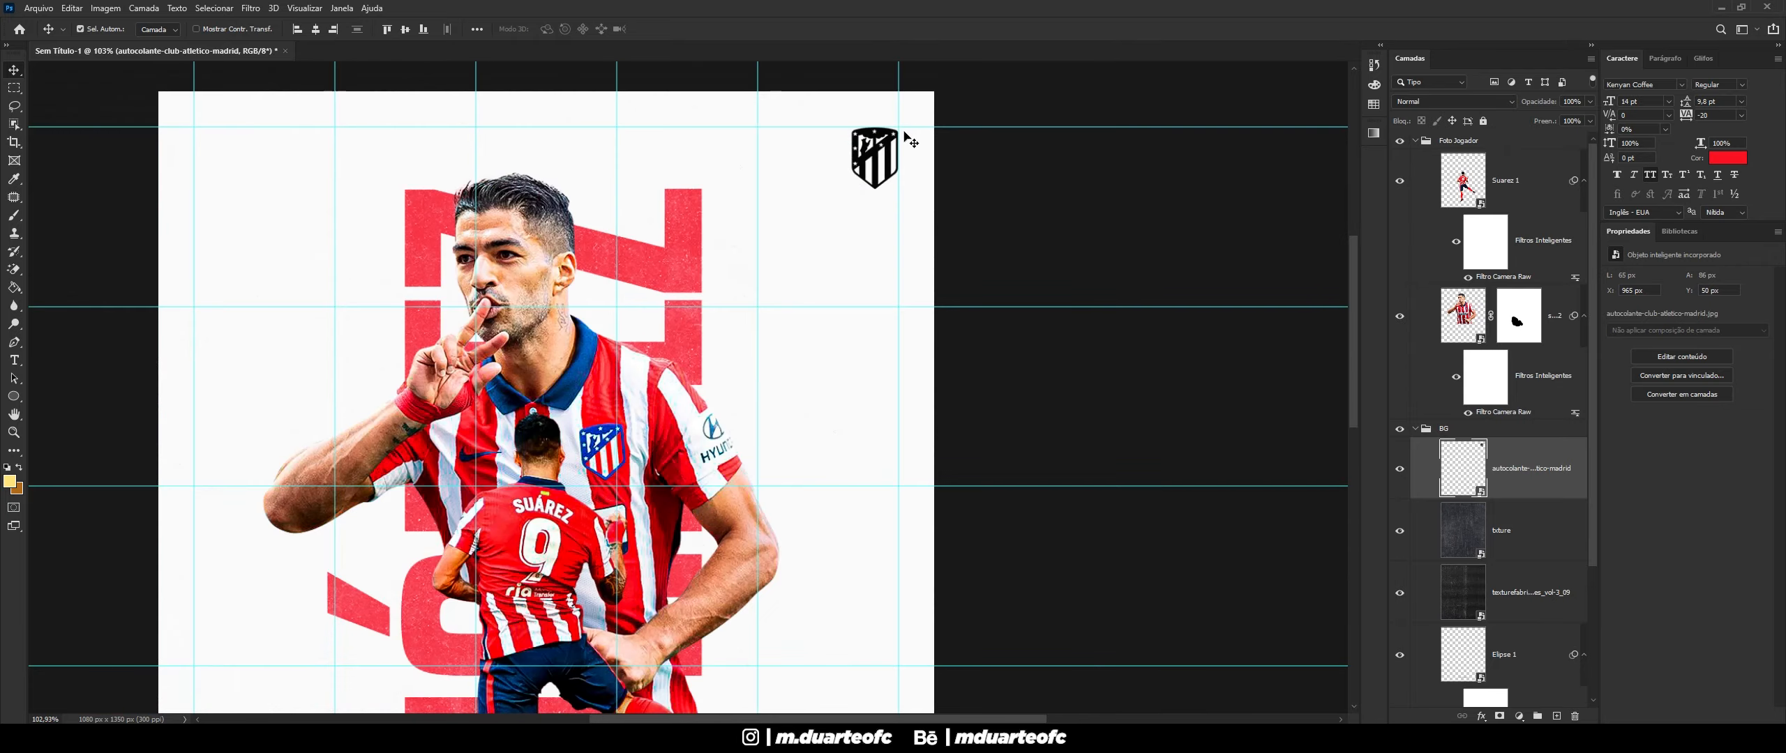
pyautogui.hotkey('ctrl', ';')
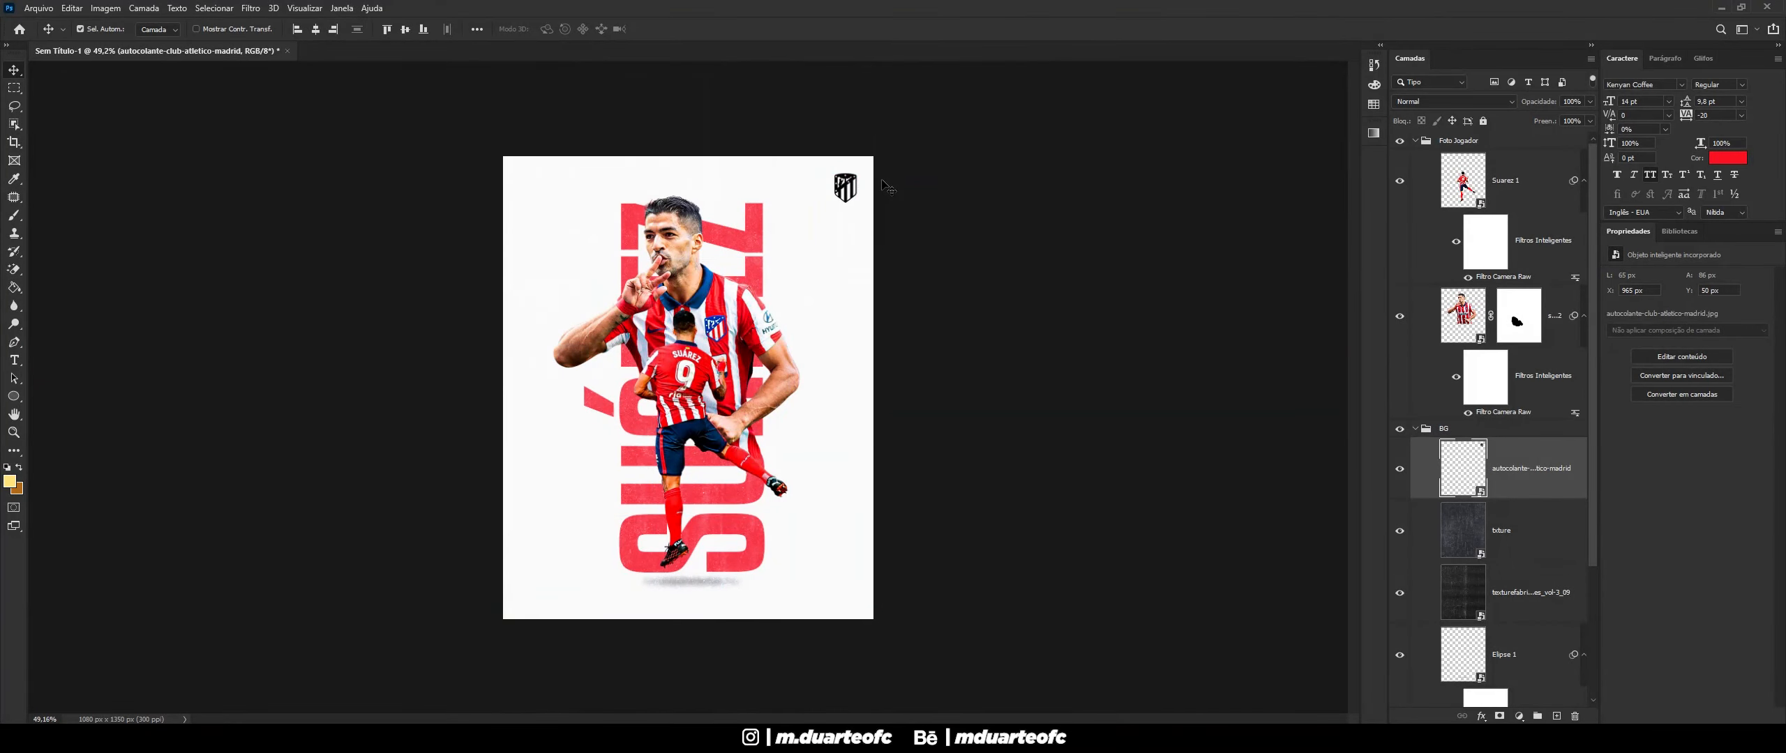
pyautogui.scroll(4, 896, 169)
# - Give the crest a Color Overlay in dark navy sampled from the jersey collar
pyautogui.rightClick(1528, 482)
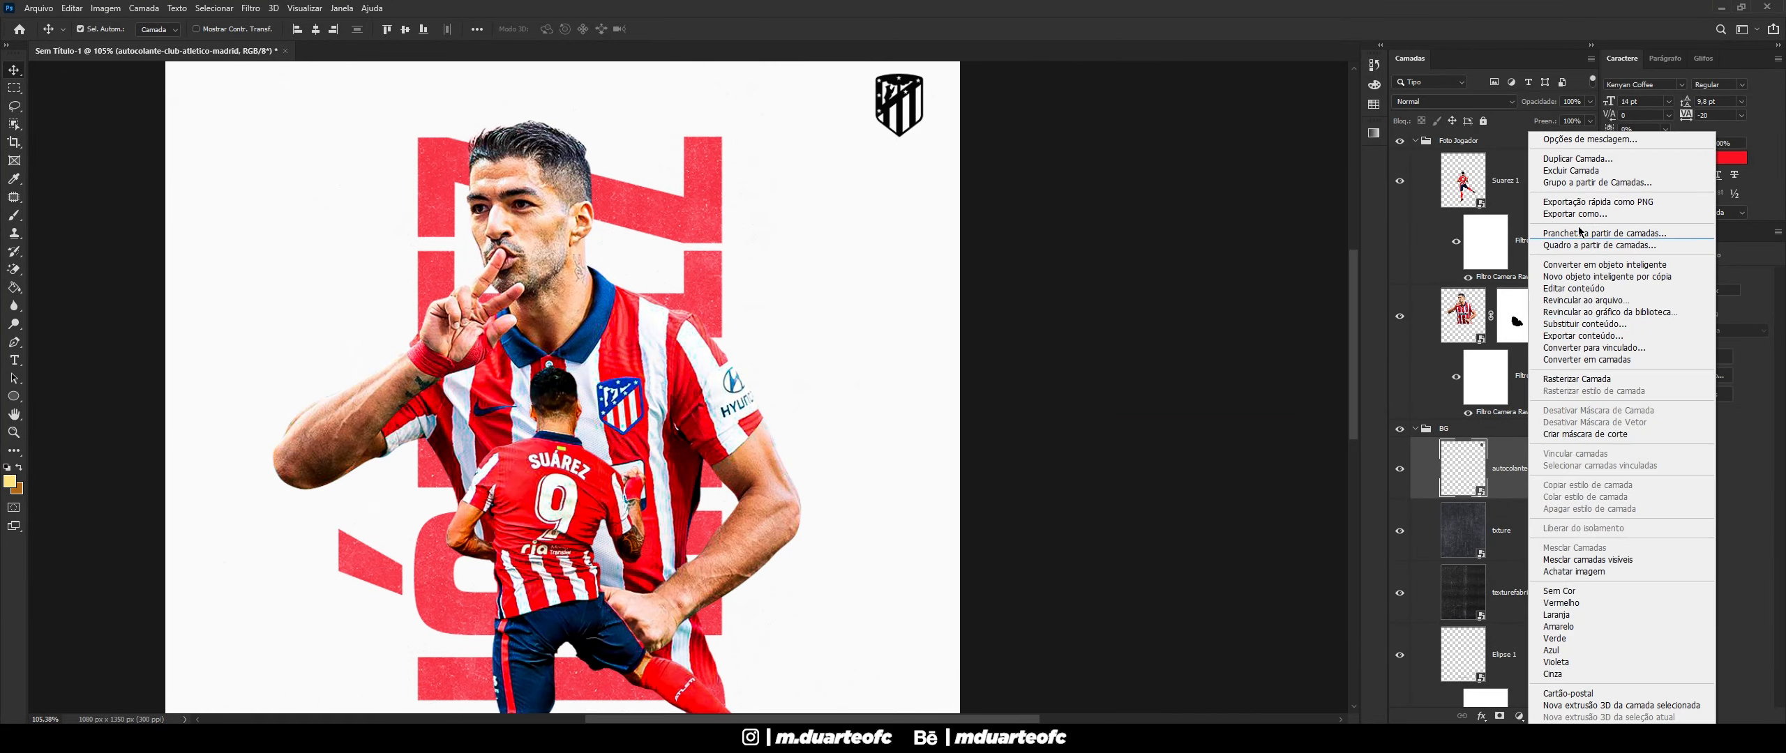
pyautogui.click(1565, 141)
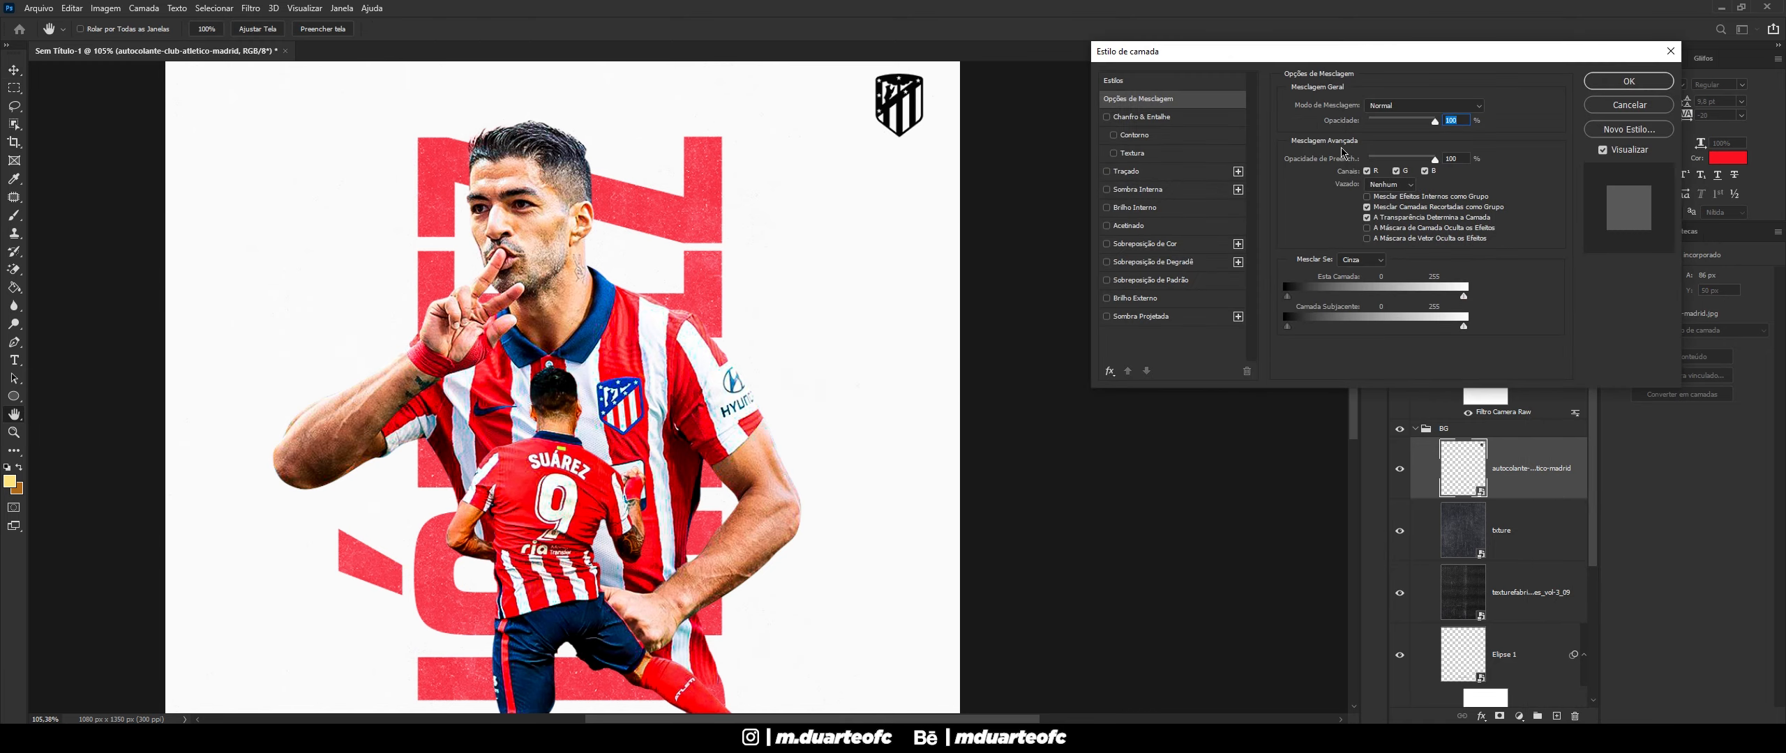
pyautogui.click(1158, 243)
pyautogui.click(1494, 107)
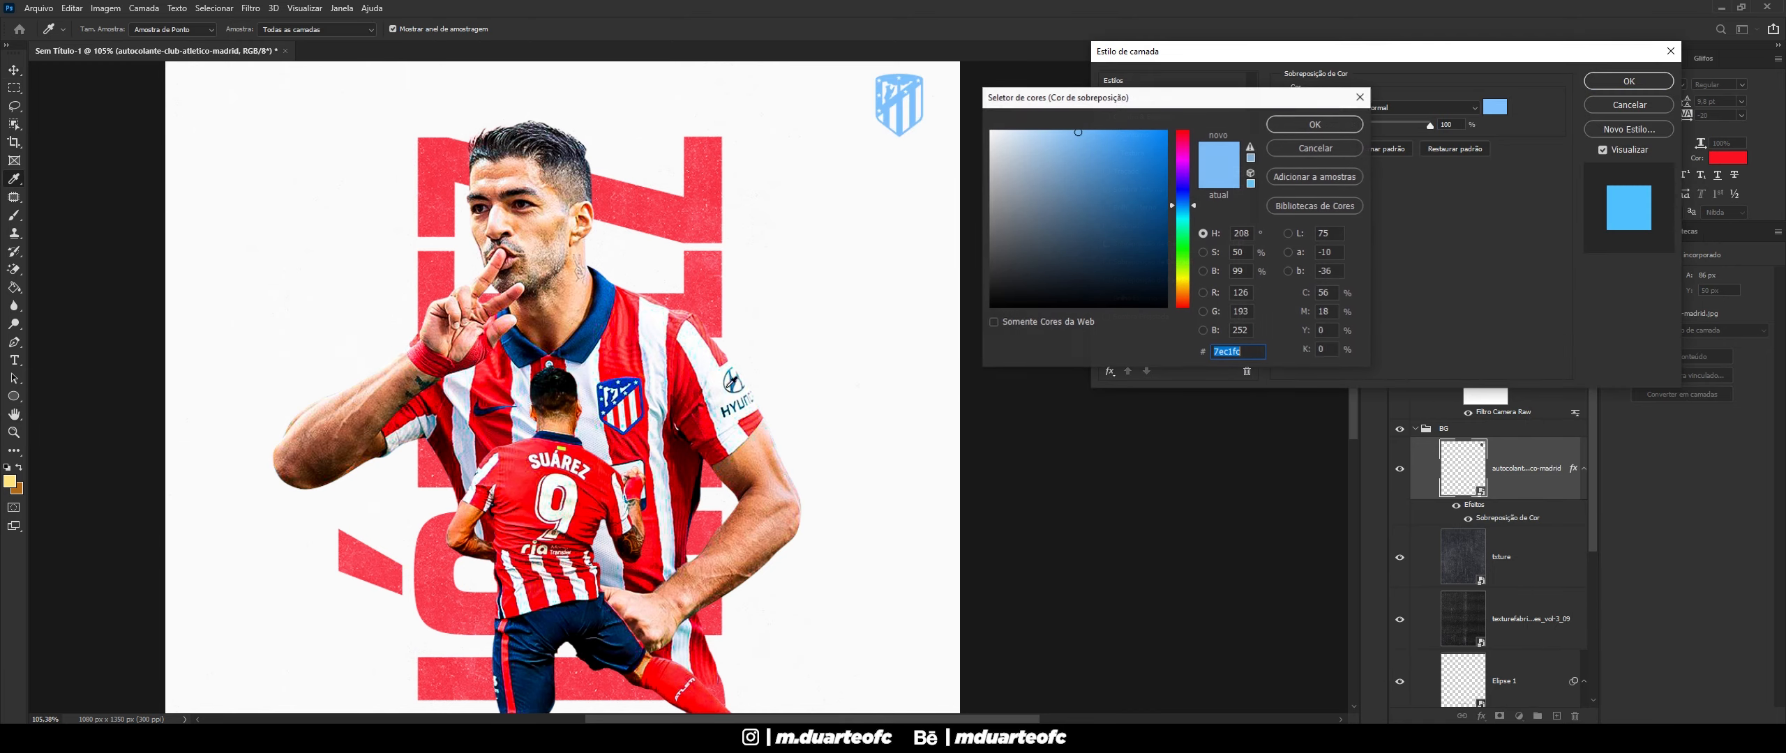
pyautogui.click(599, 333)
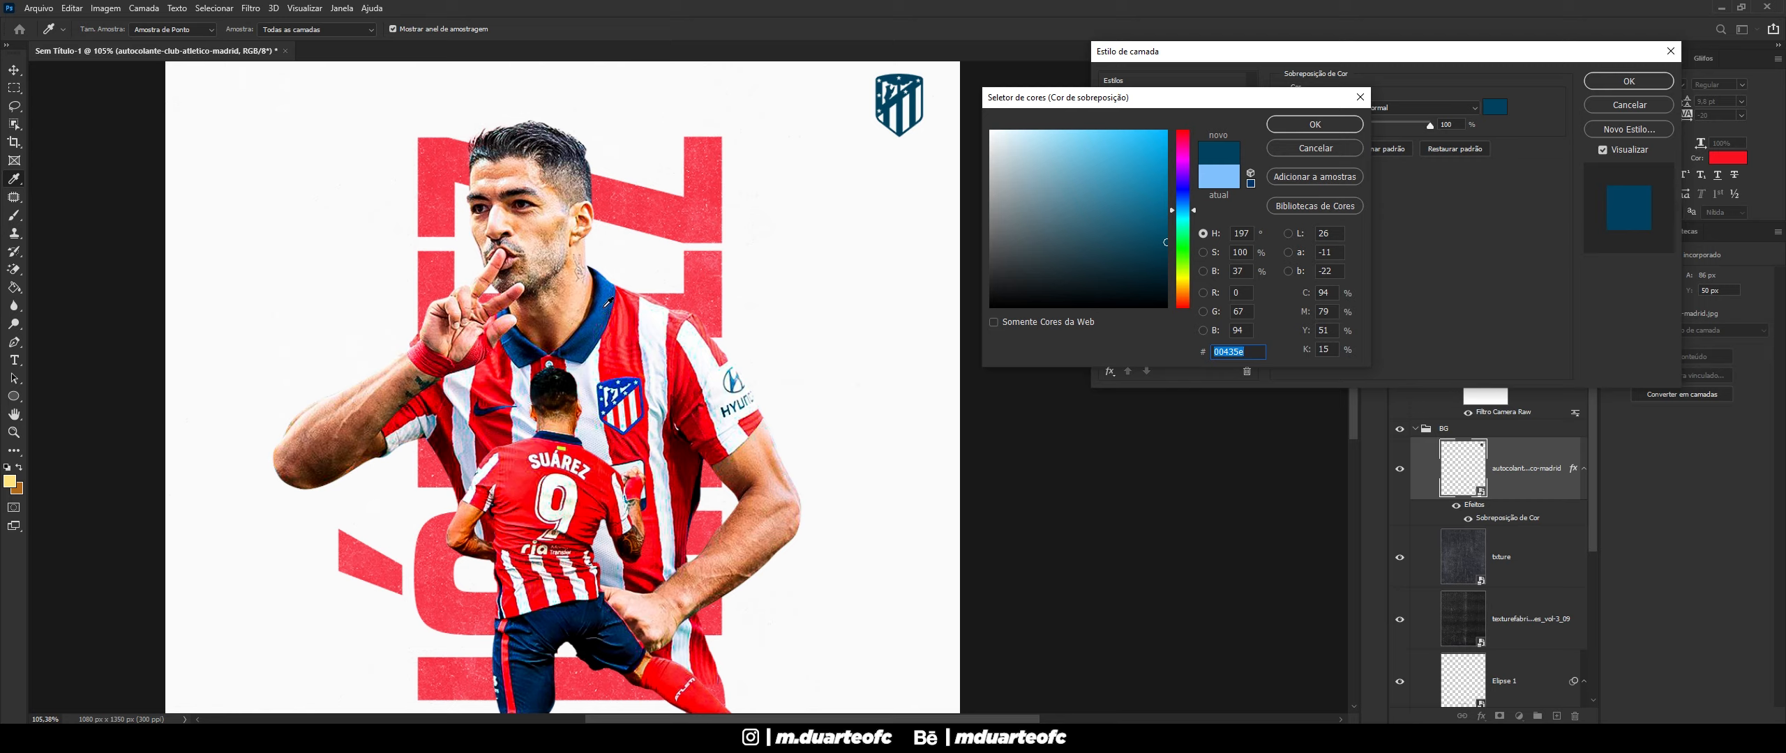
pyautogui.click(607, 305)
pyautogui.click(602, 299)
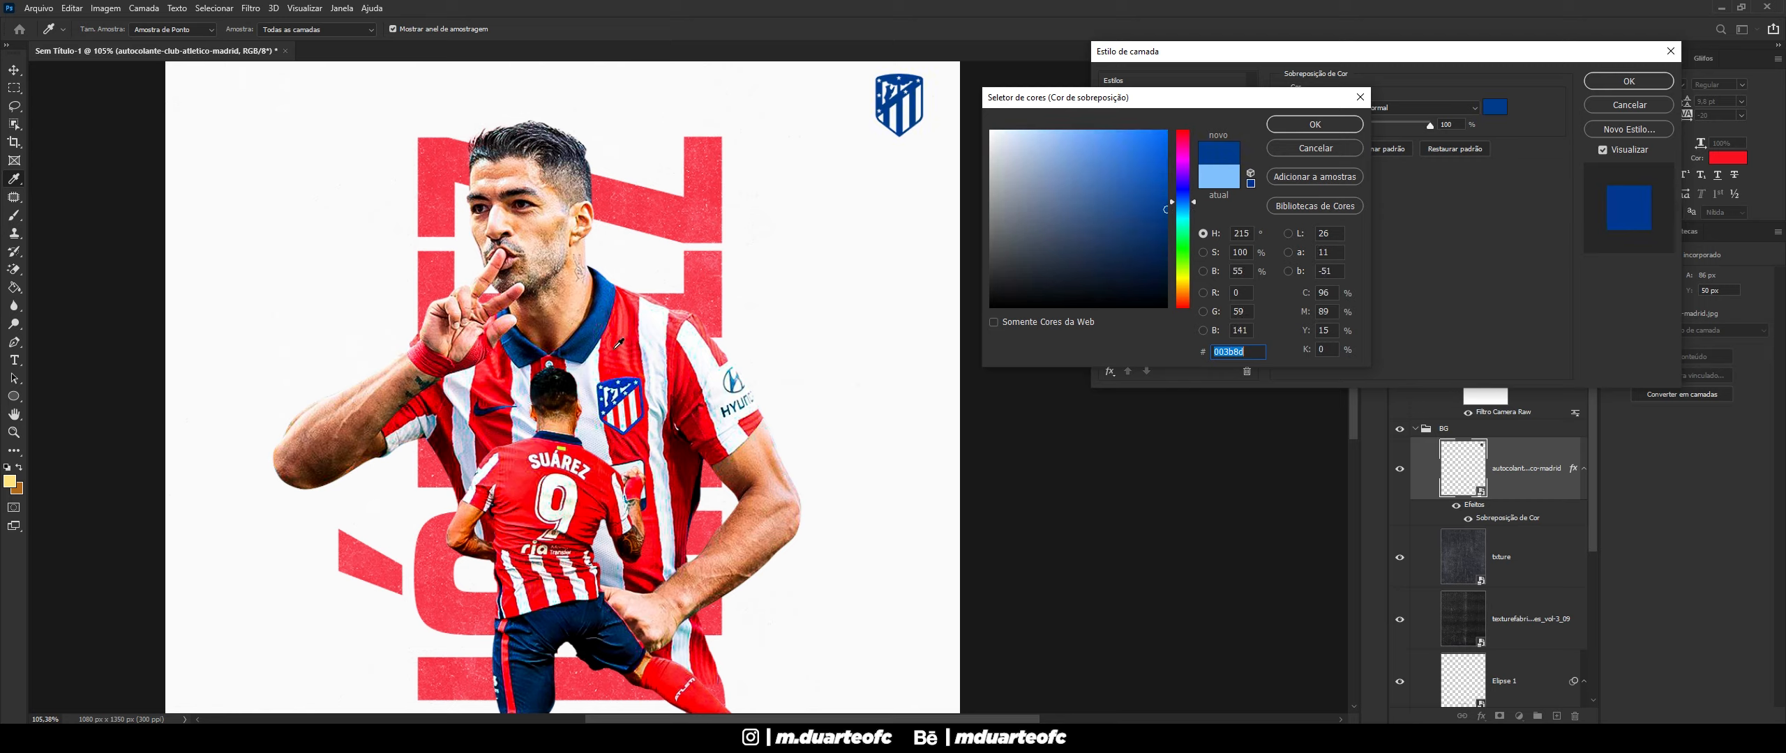
pyautogui.click(599, 305)
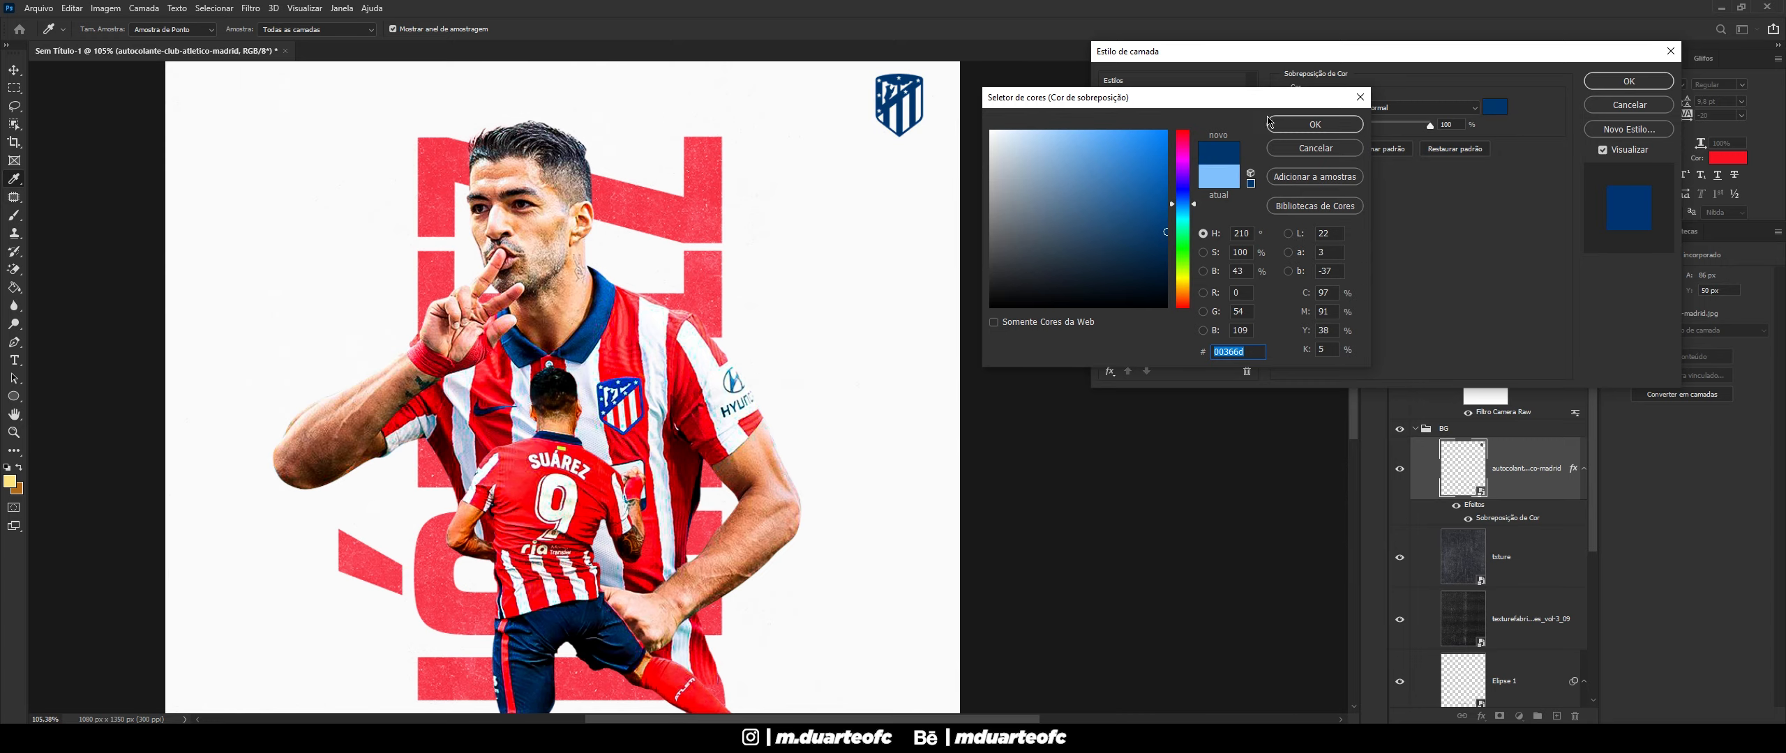
pyautogui.click(1296, 125)
pyautogui.click(1625, 82)
# - Move the crest layer below the texturefabri texture layers and collapse the BG group
pyautogui.scroll(-7, 668, 415)
pyautogui.scroll(1, 667, 415)
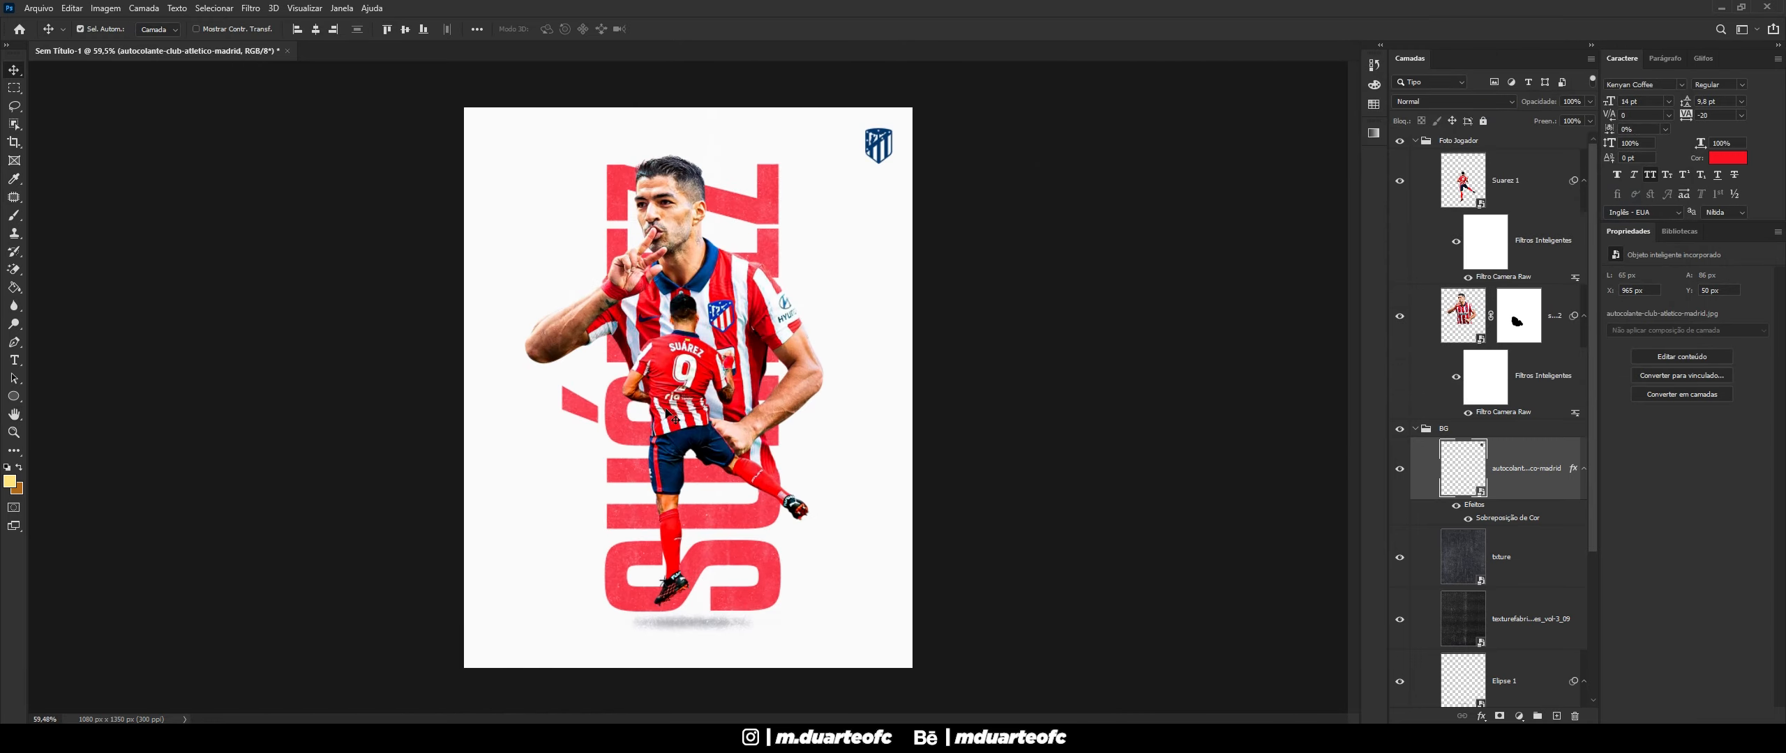
pyautogui.scroll(-3, 1465, 440)
pyautogui.moveTo(1531, 359); pyautogui.dragTo(1576, 558)
pyautogui.scroll(-2, 906, 564)
pyautogui.scroll(2, 886, 569)
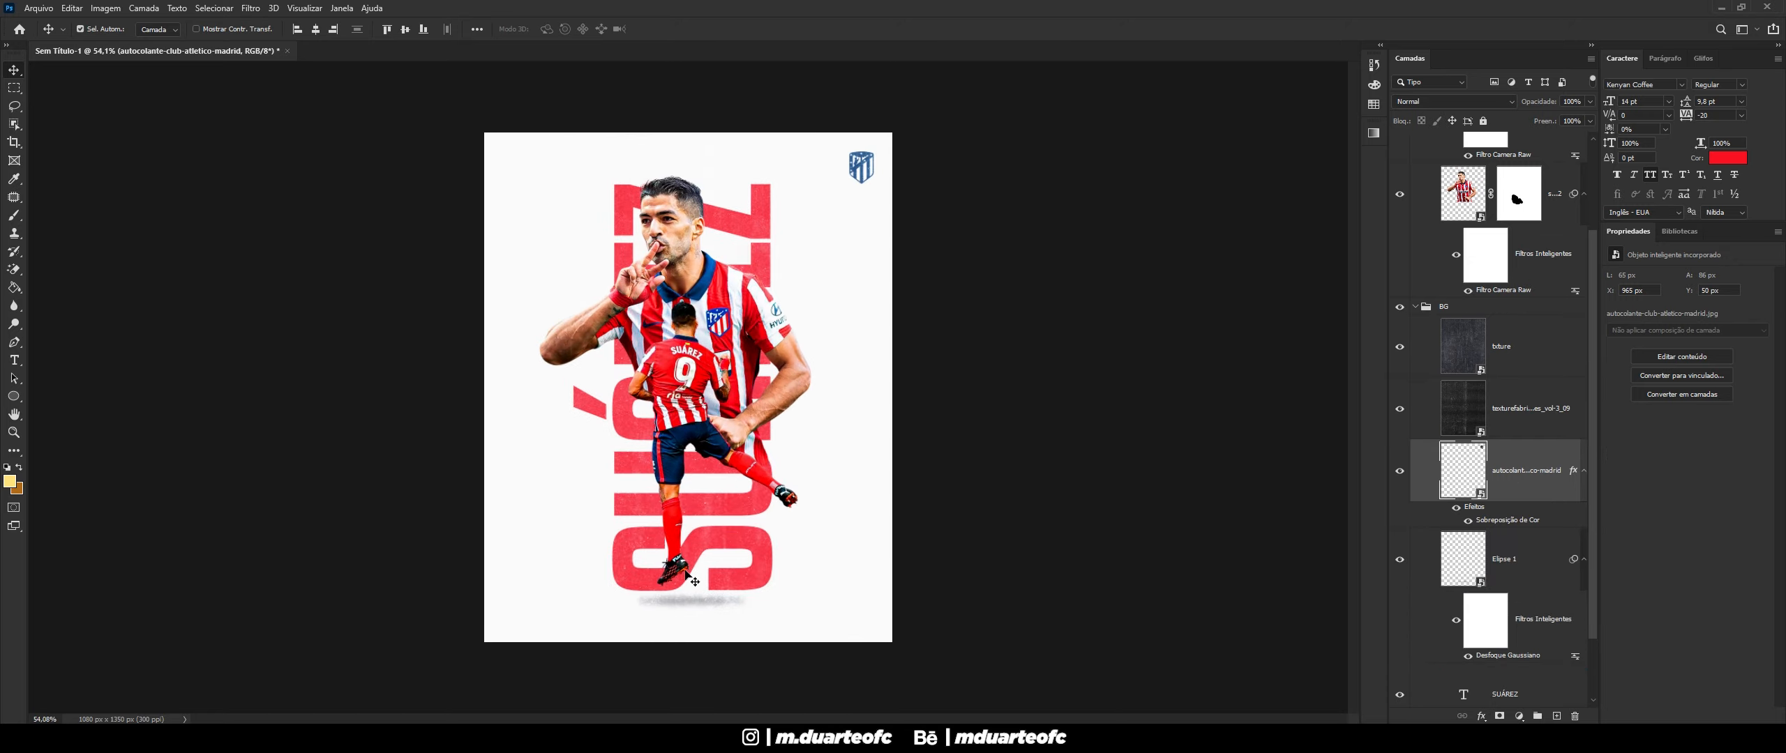
pyautogui.scroll(1, 686, 573)
pyautogui.scroll(2, 1426, 344)
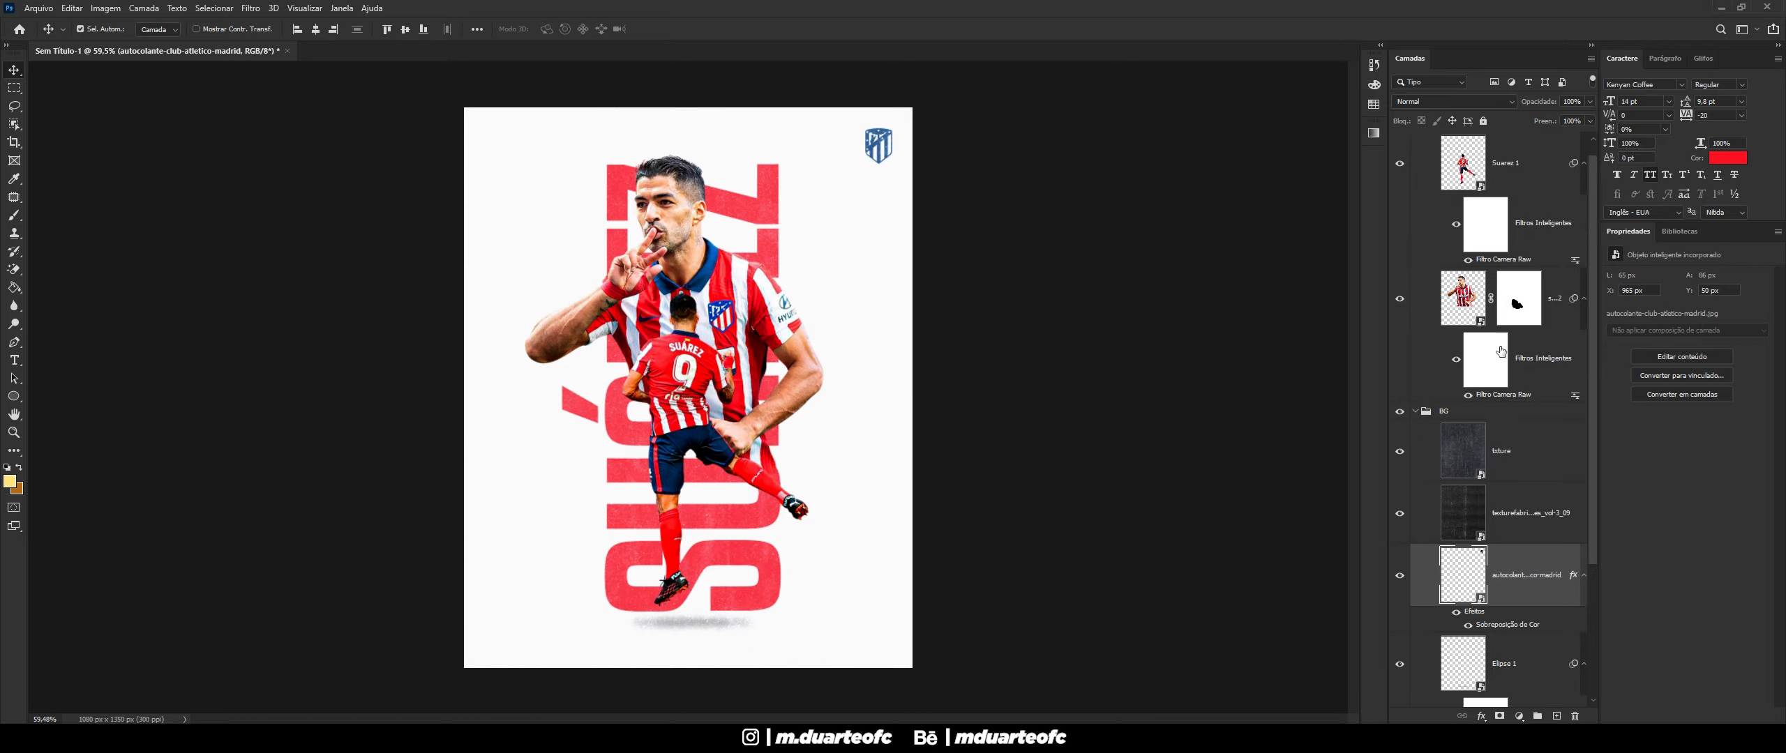
pyautogui.scroll(-1, 1426, 345)
pyautogui.click(1416, 361)
# - Place the txture image at the top of the stack, scaled to cover the whole canvas
pyautogui.scroll(2, 1454, 343)
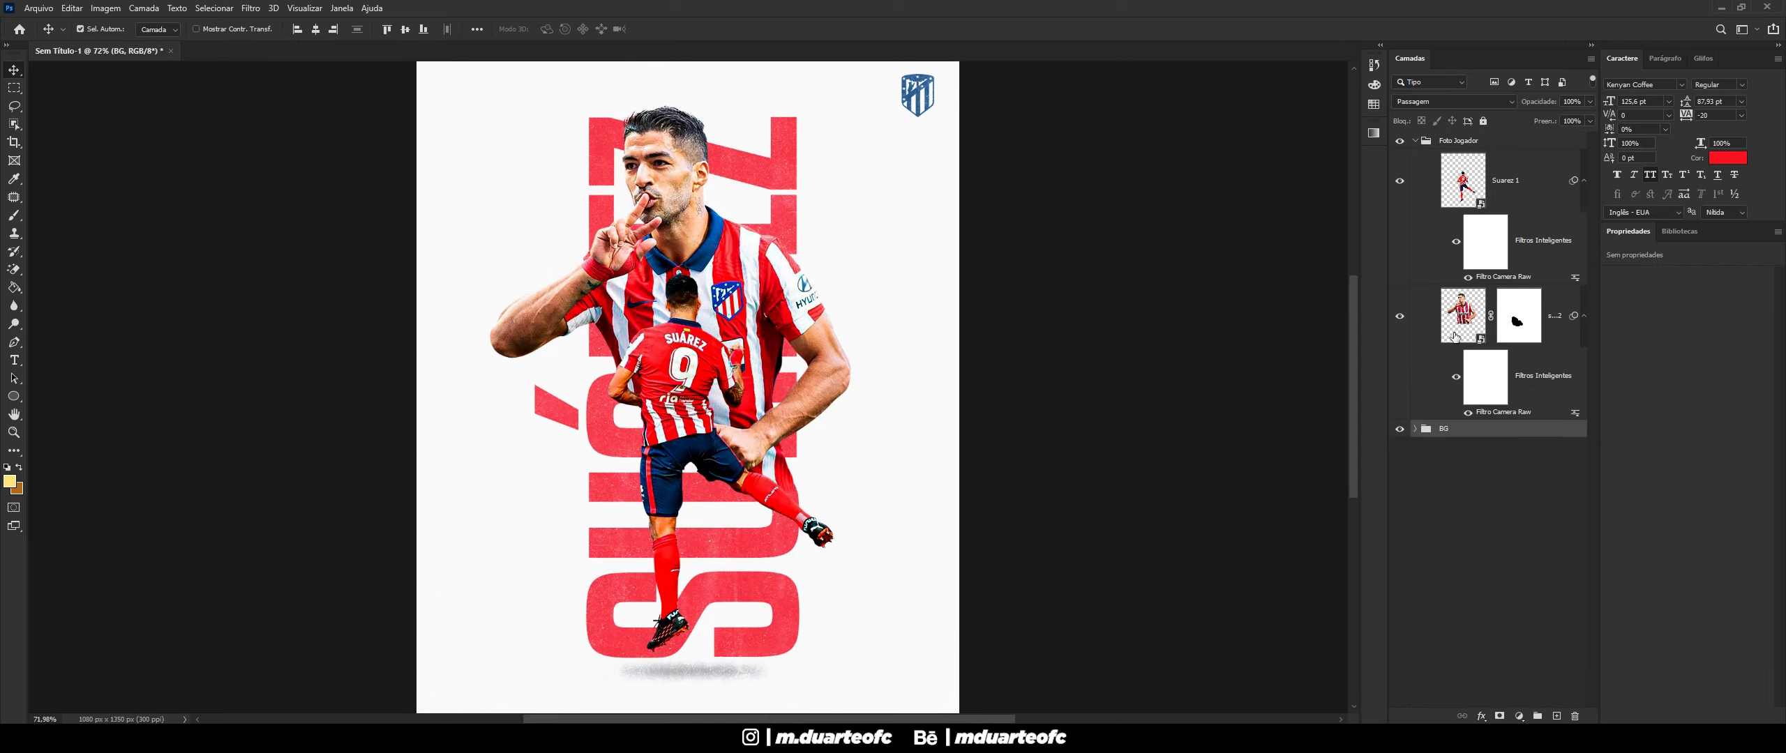
pyautogui.click(1424, 140)
pyautogui.scroll(-5, 578, 522)
pyautogui.scroll(2, 586, 530)
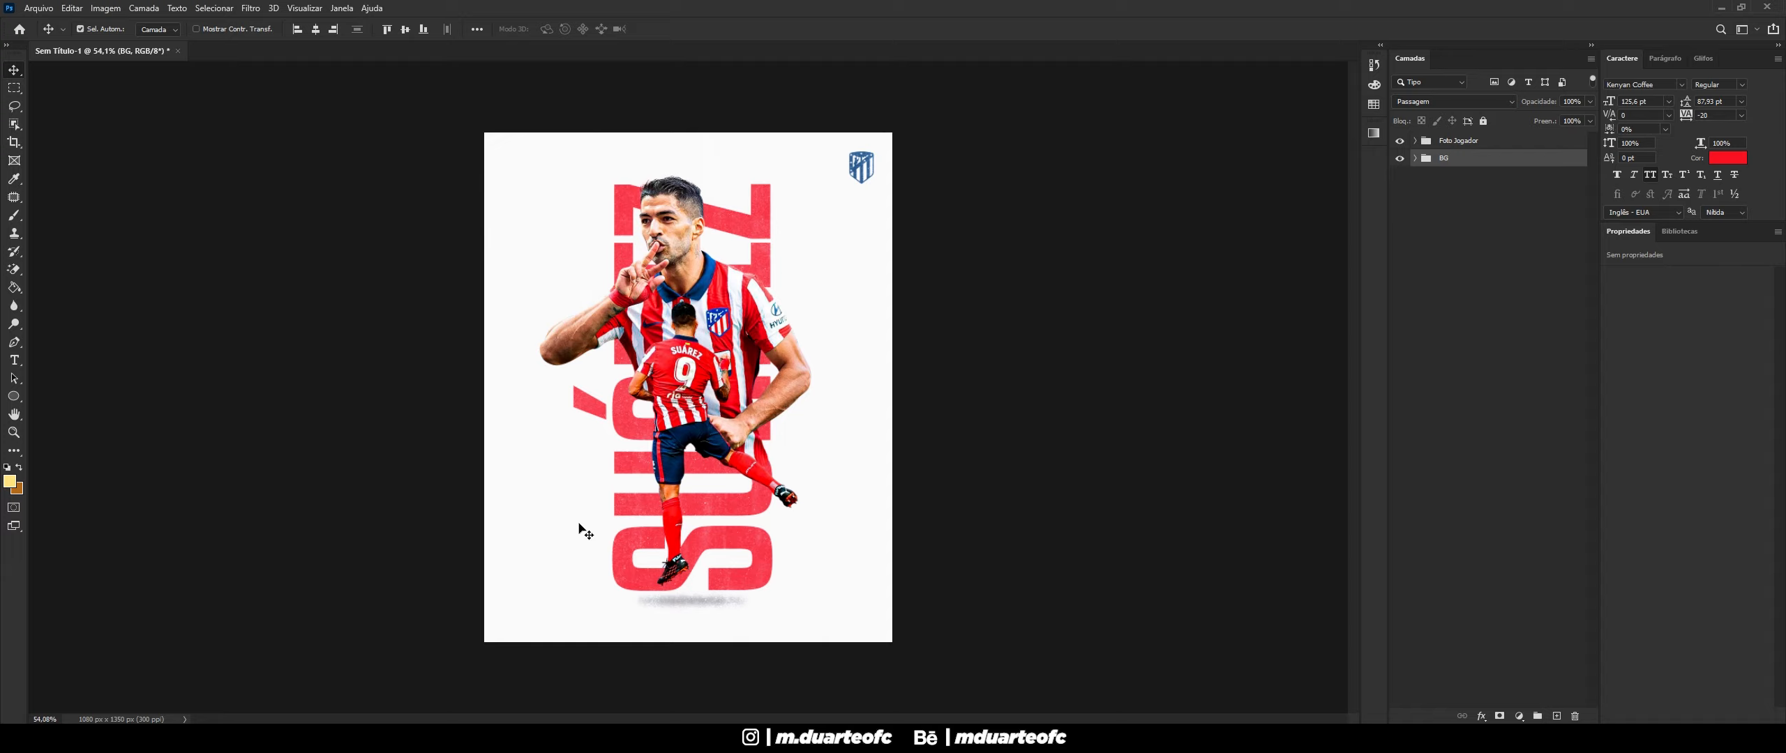
pyautogui.click(1510, 147)
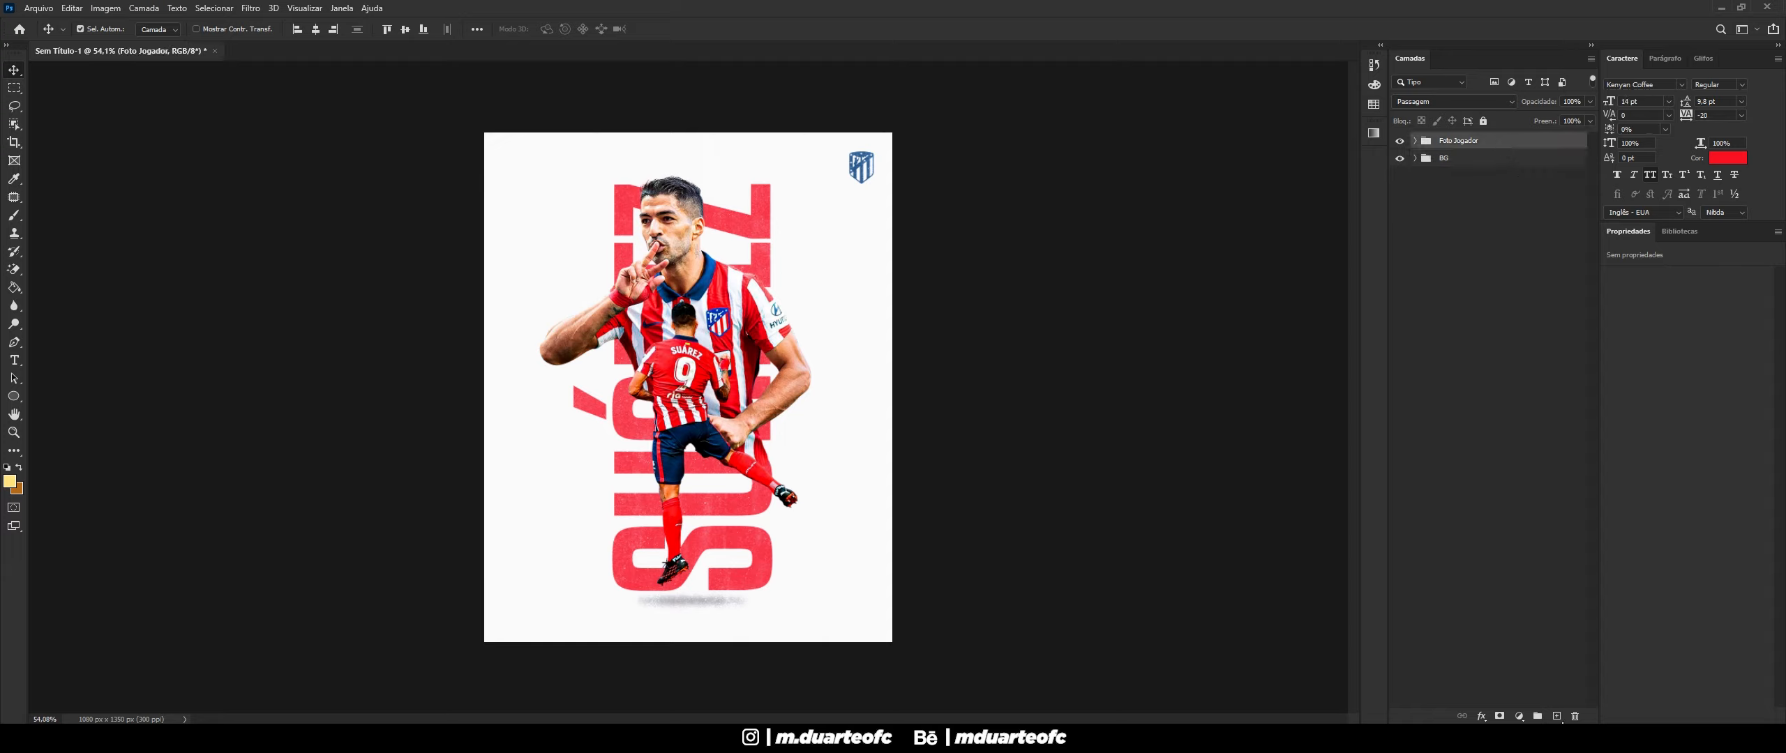
pyautogui.click(1557, 717)
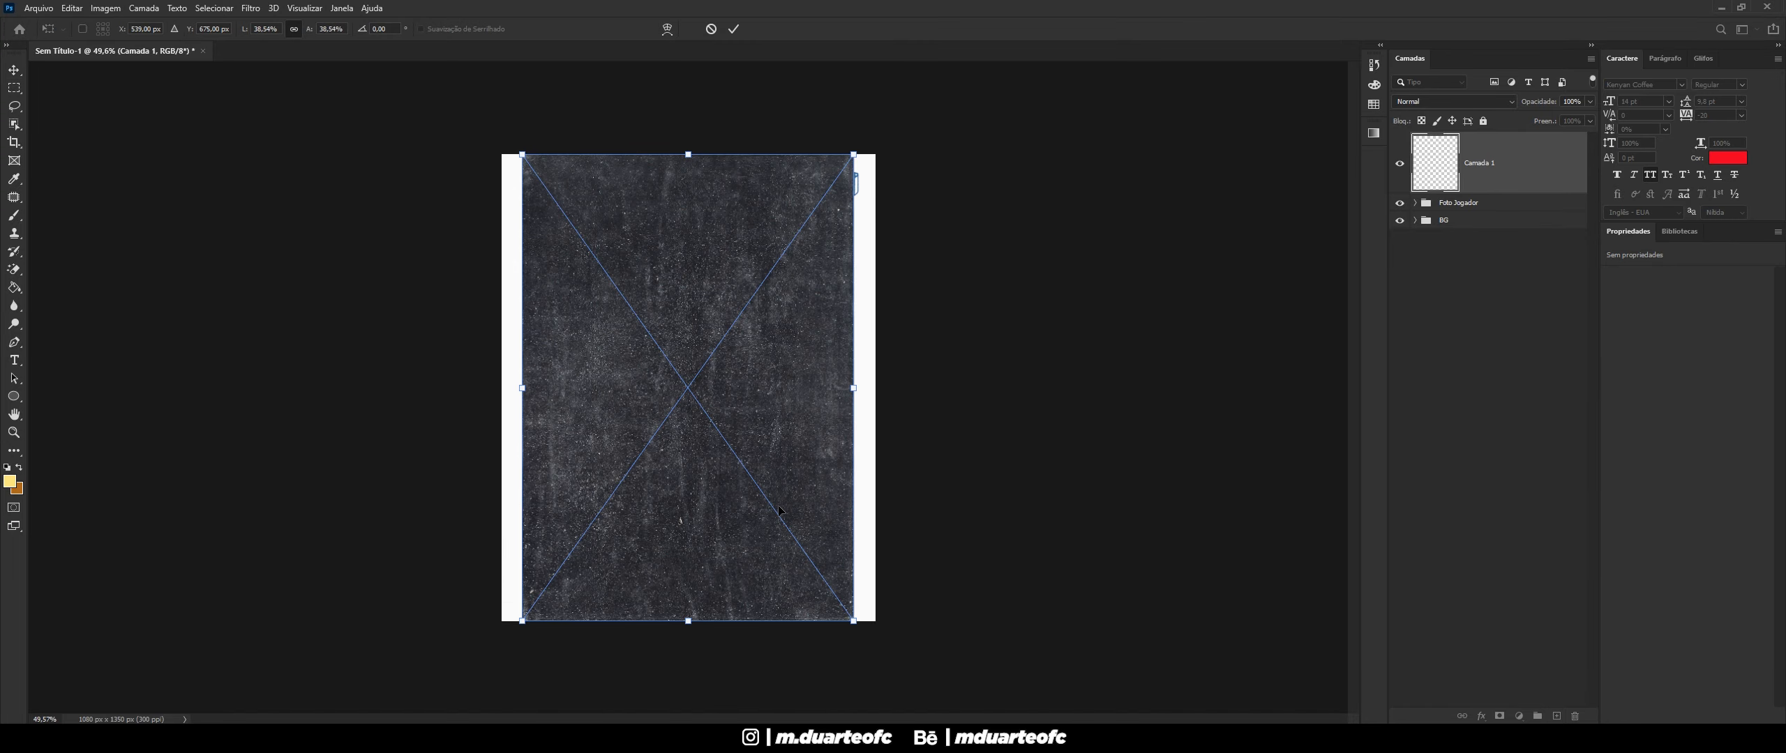
pyautogui.moveTo(853, 620); pyautogui.dragTo(882, 660)
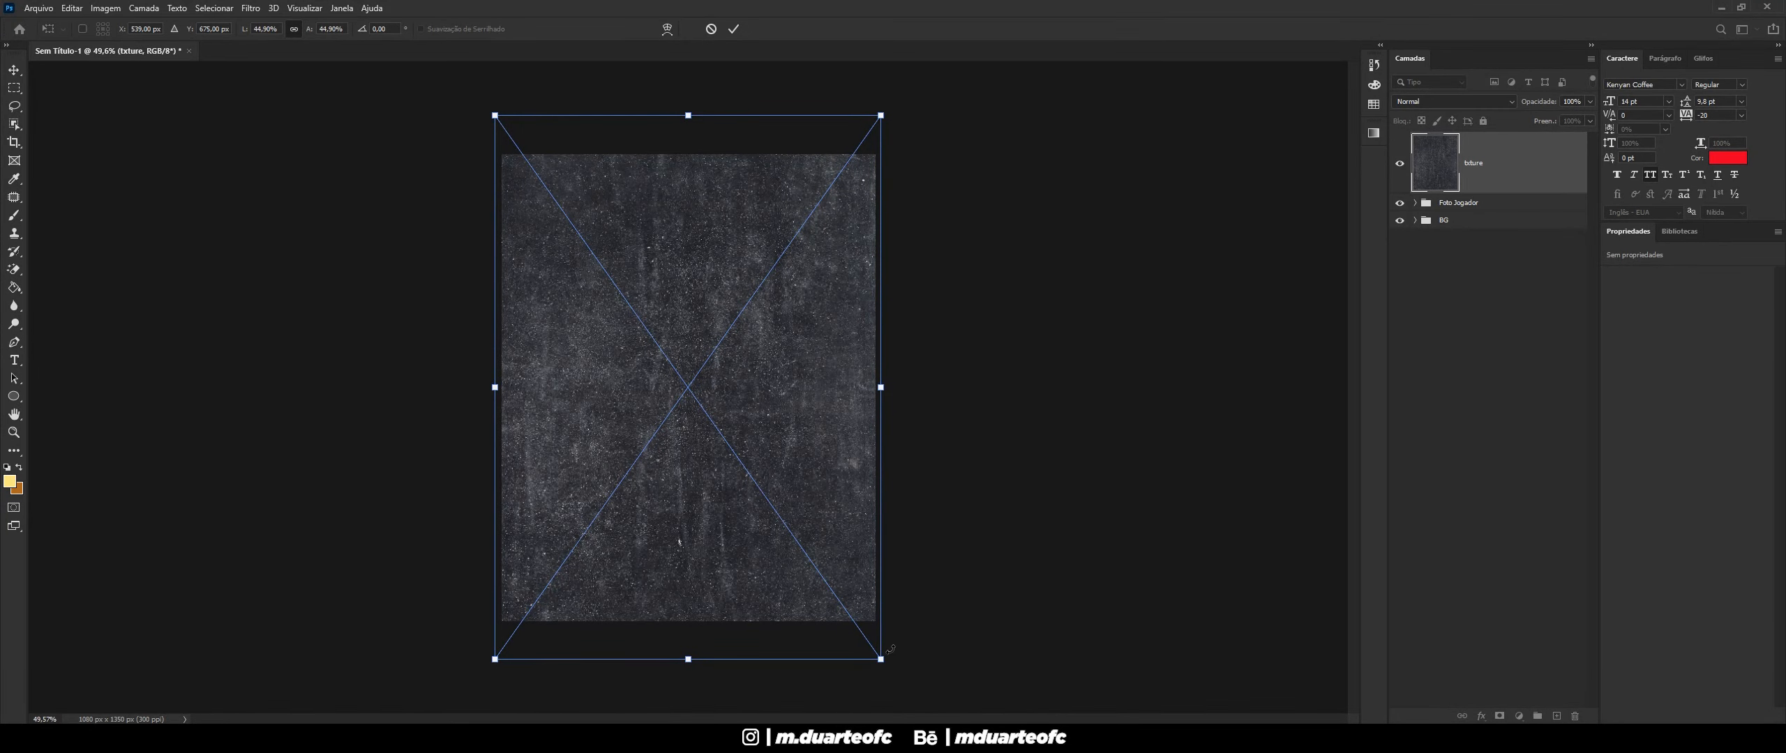
pyautogui.press('Return')
pyautogui.hotkey('ctrl', '0')
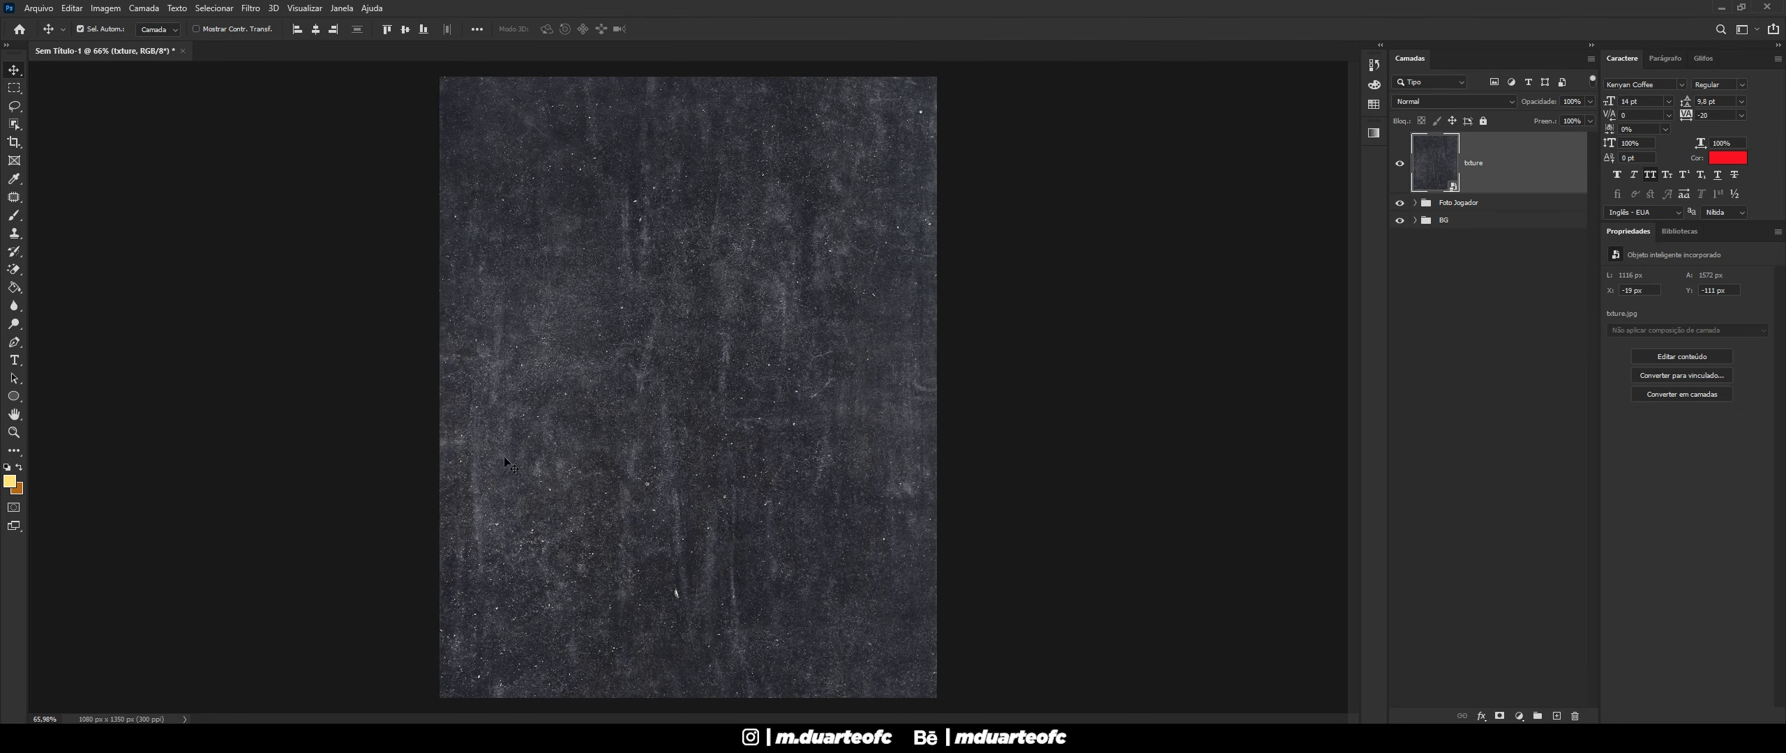
# - Blend the txture layer as Subexposição Linear (Adicionar) at 45% opacity
pyautogui.click(1485, 102)
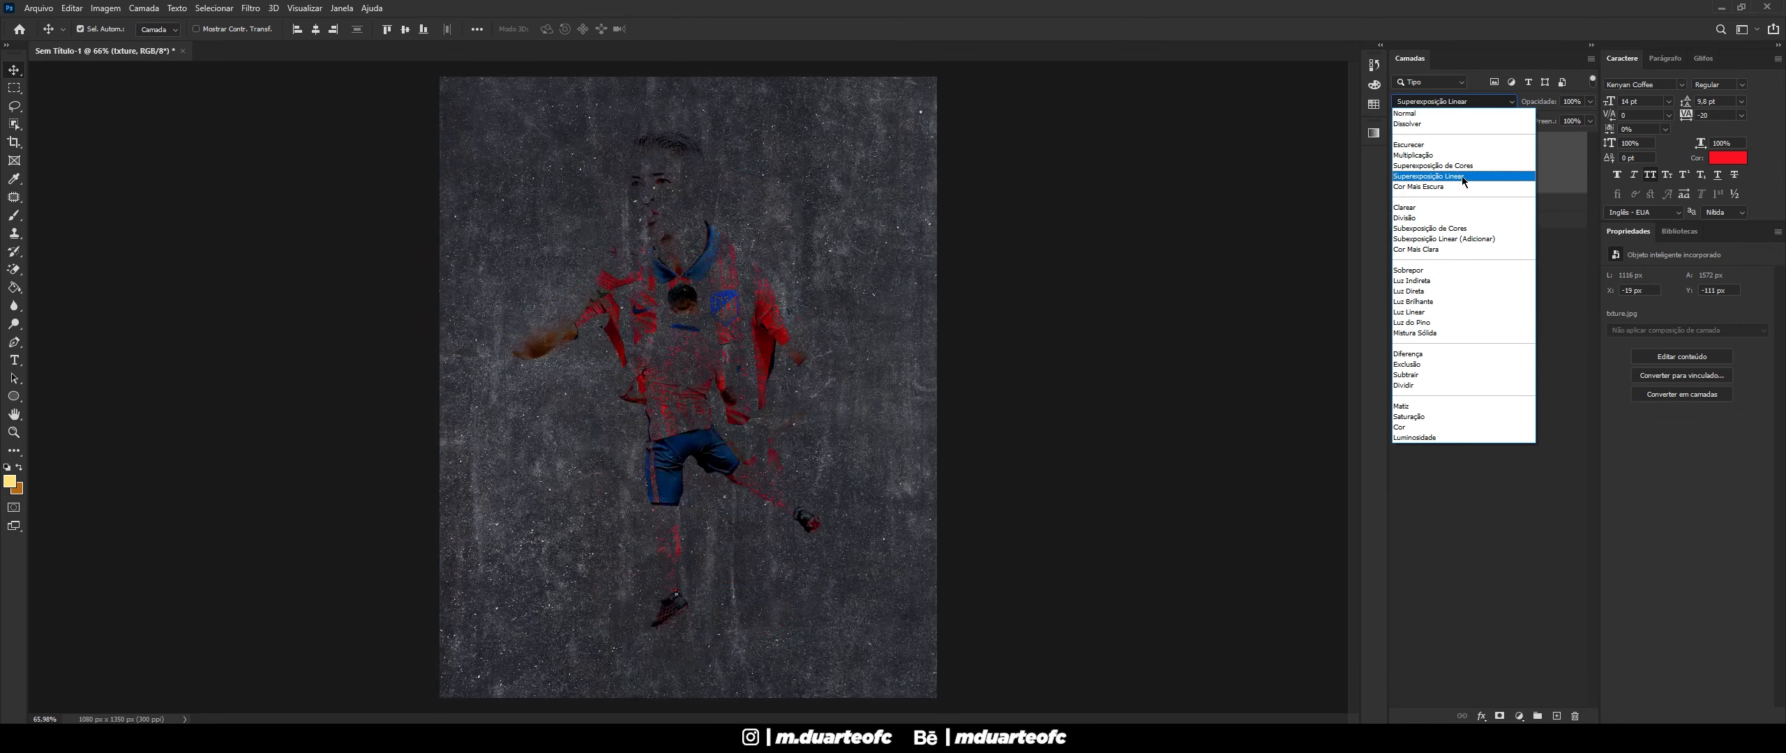
pyautogui.click(1463, 178)
pyautogui.click(1581, 102)
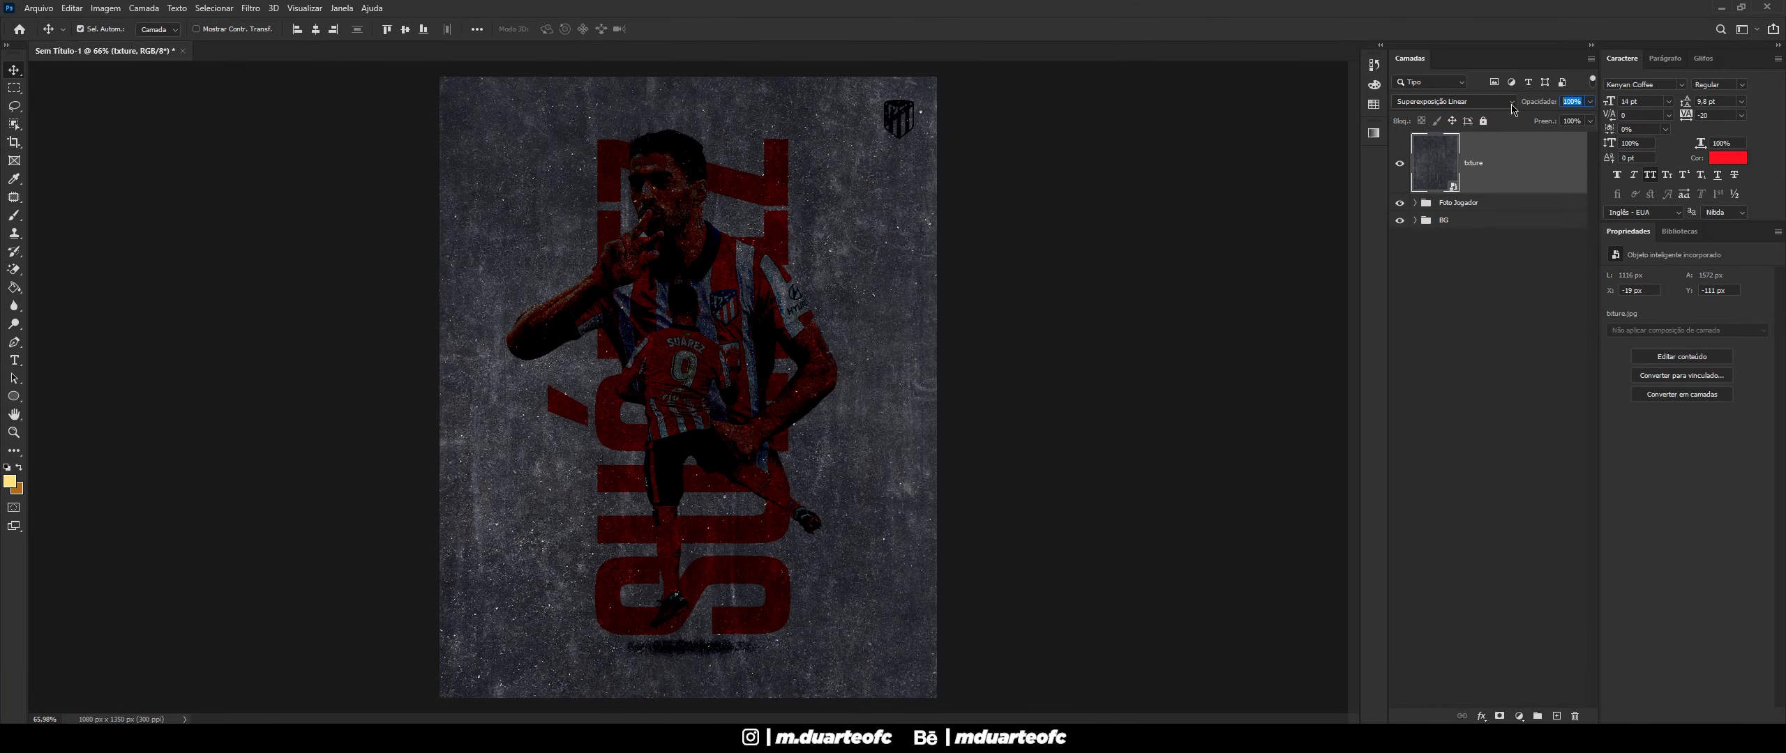
pyautogui.write('45')
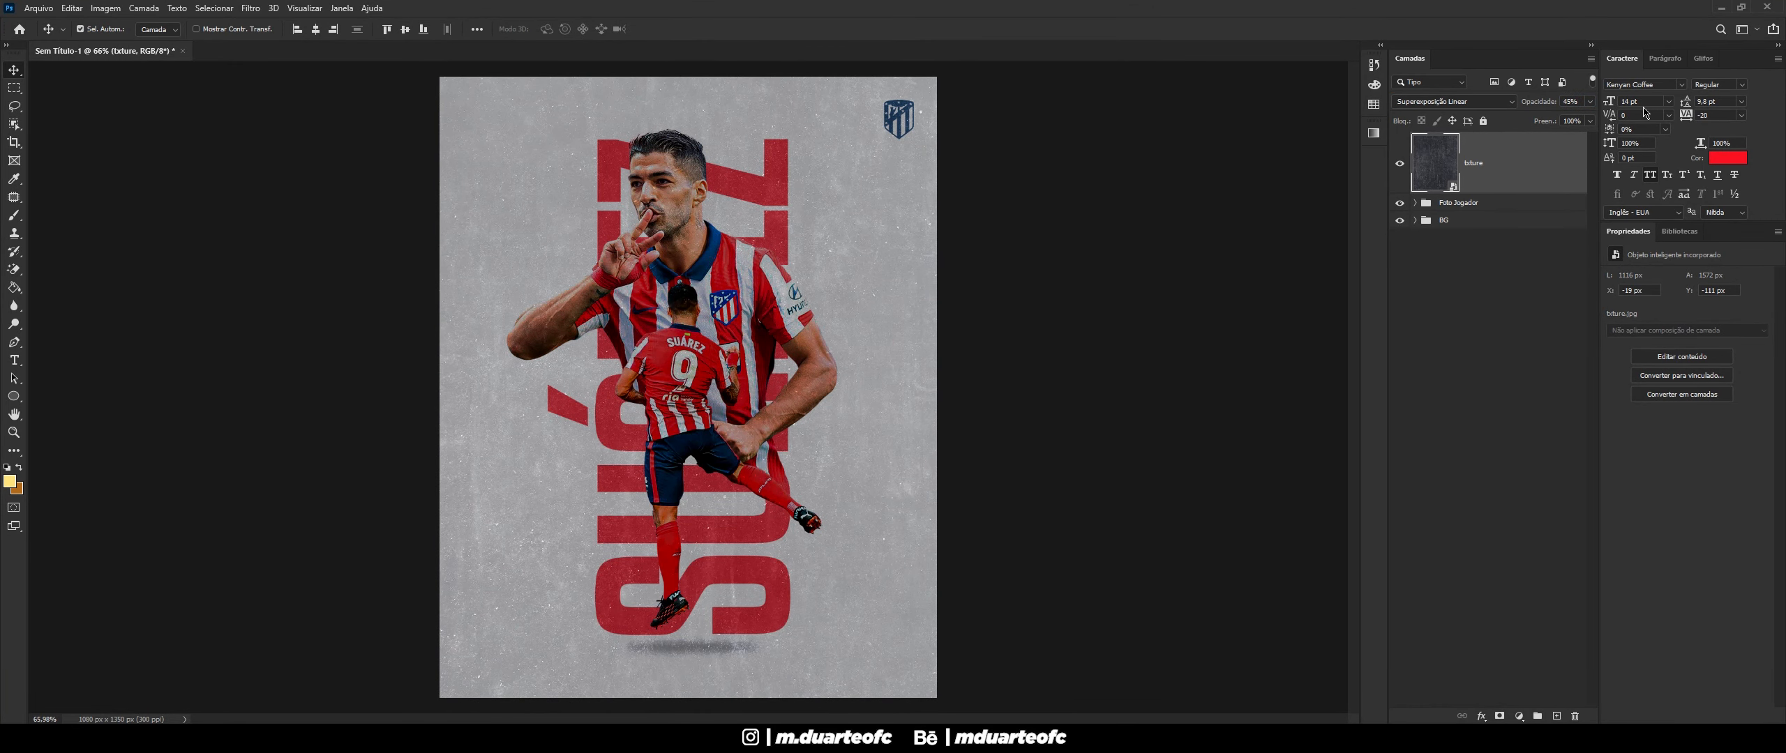
pyautogui.click(1490, 105)
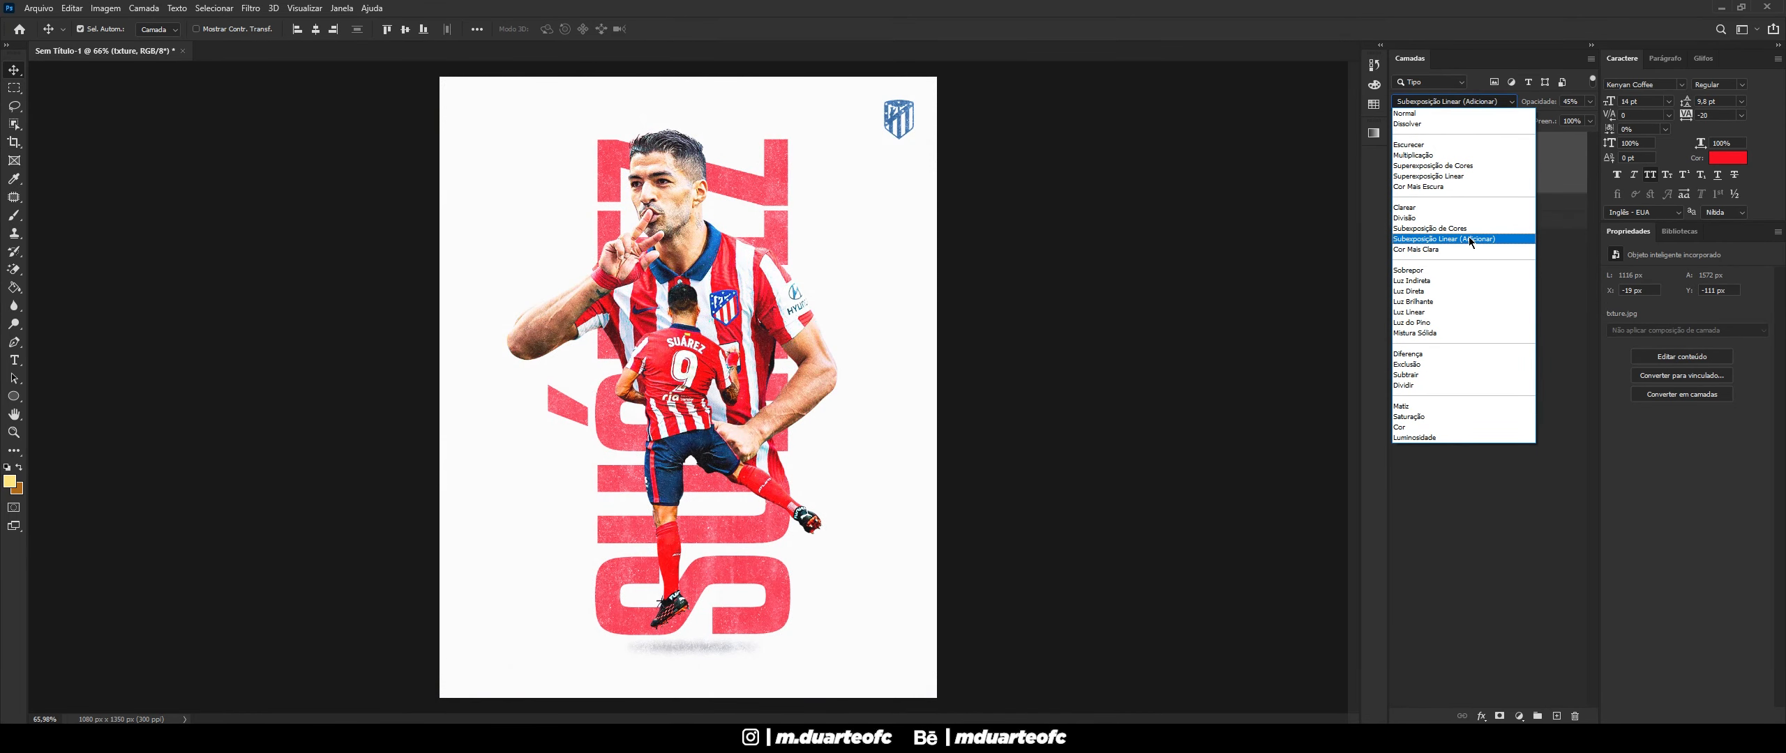
pyautogui.click(1468, 239)
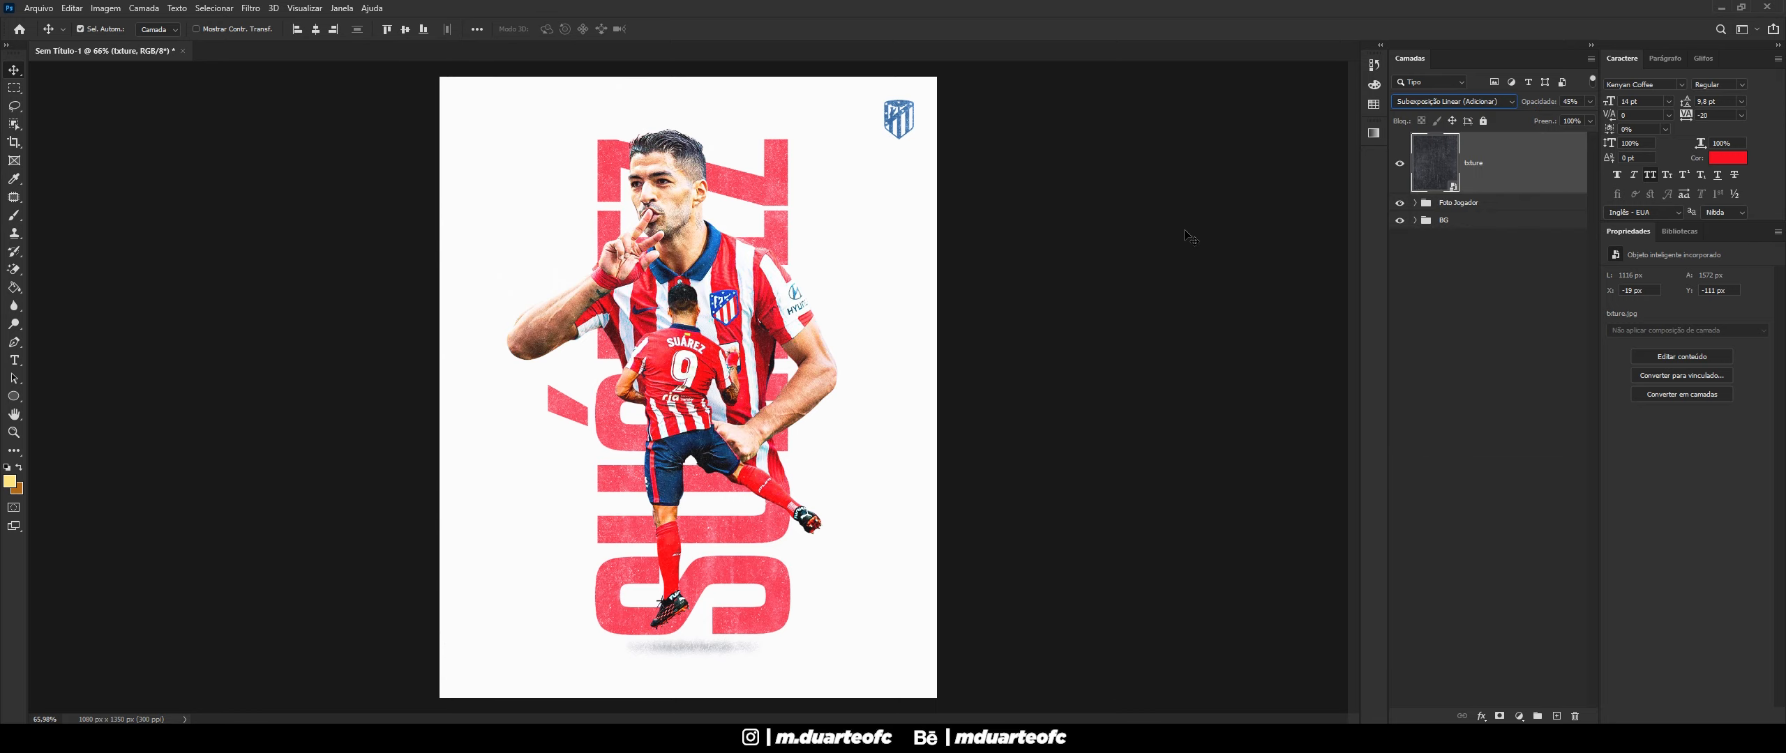
# - Lower the txture layer's opacity to 40%
pyautogui.click(1133, 258)
pyautogui.scroll(-3, 430, 629)
pyautogui.scroll(4, 533, 615)
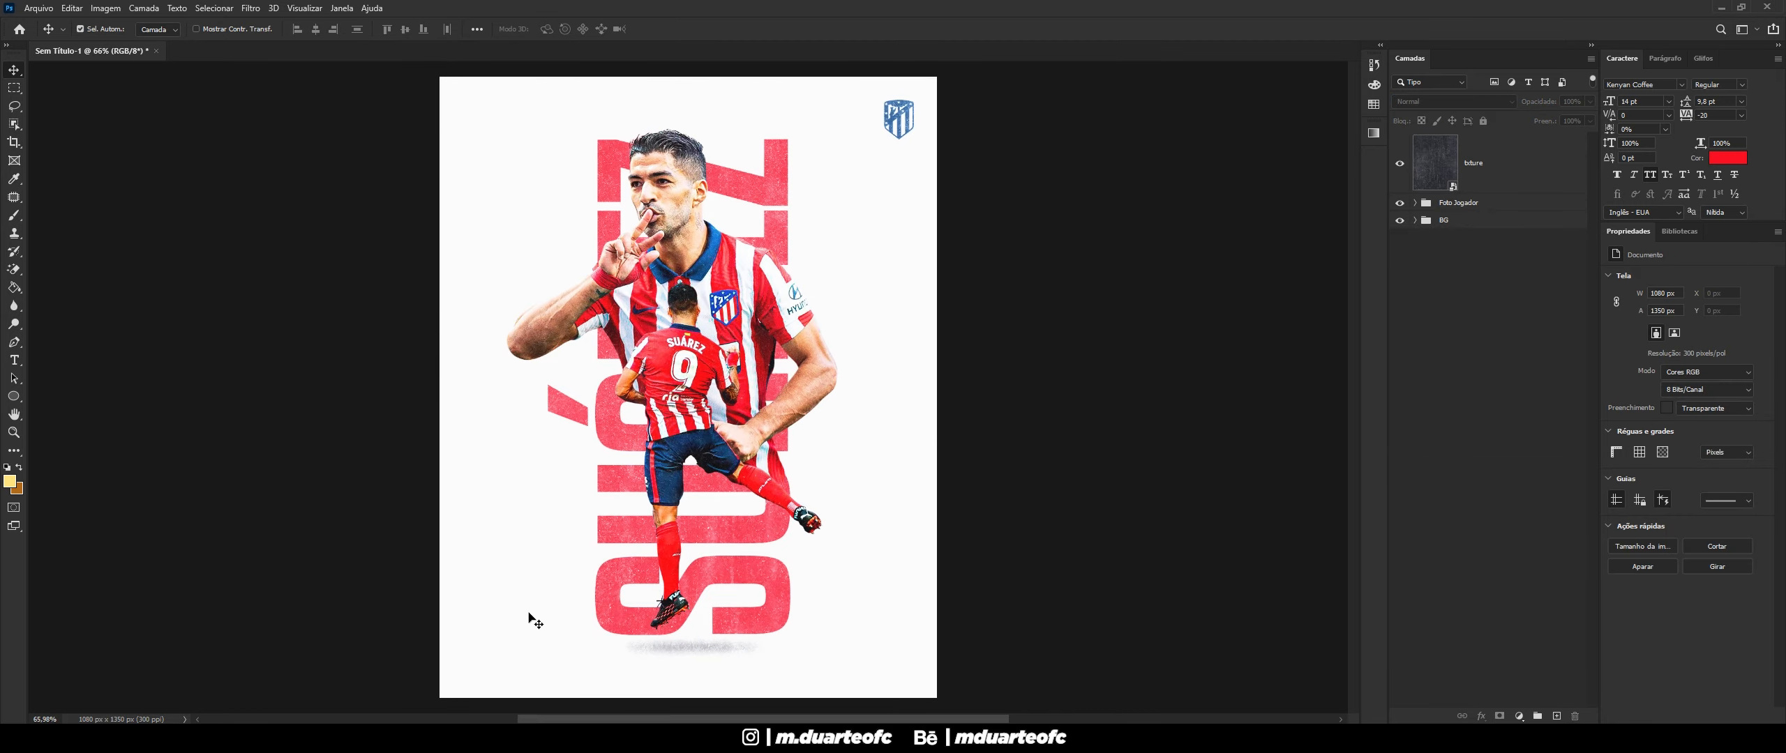
pyautogui.scroll(-2, 582, 578)
pyautogui.scroll(1, 582, 579)
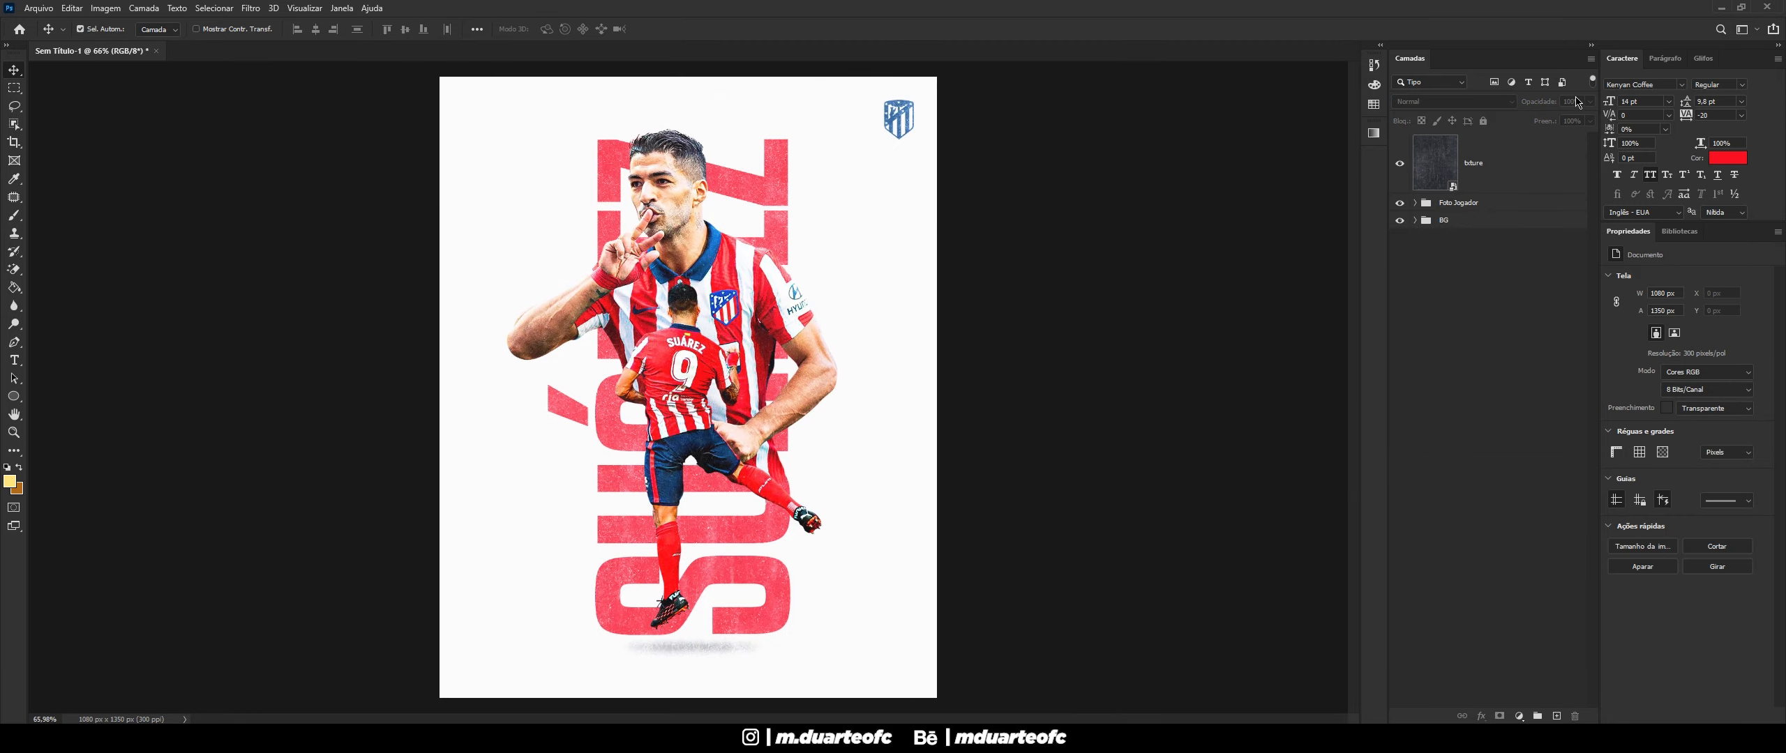
pyautogui.click(1484, 148)
pyautogui.click(1534, 102)
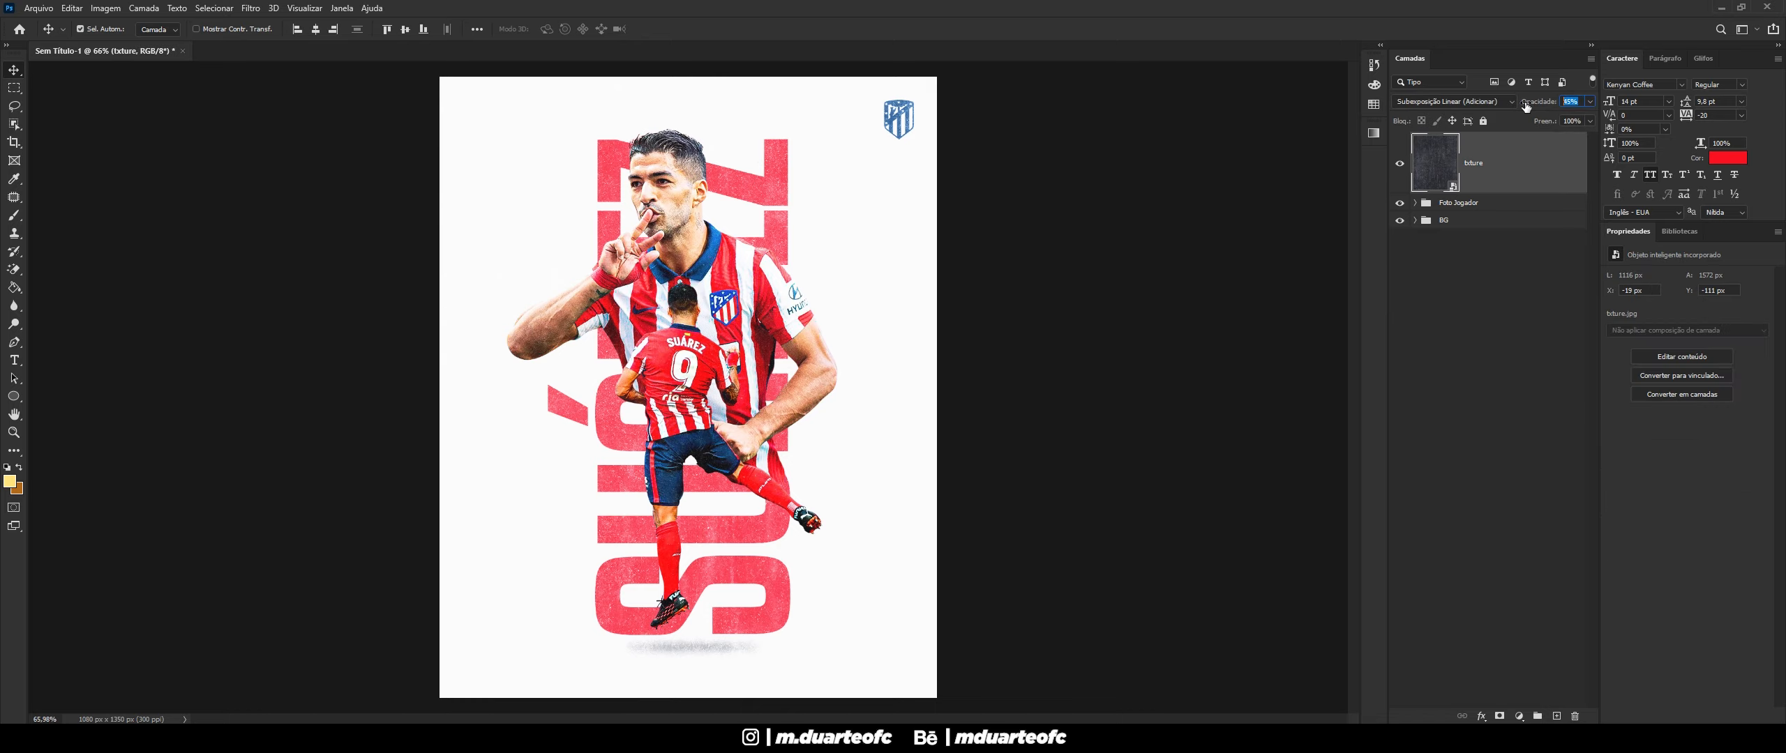
pyautogui.write('40')
pyautogui.scroll(-2, 946, 322)
pyautogui.scroll(1, 946, 323)
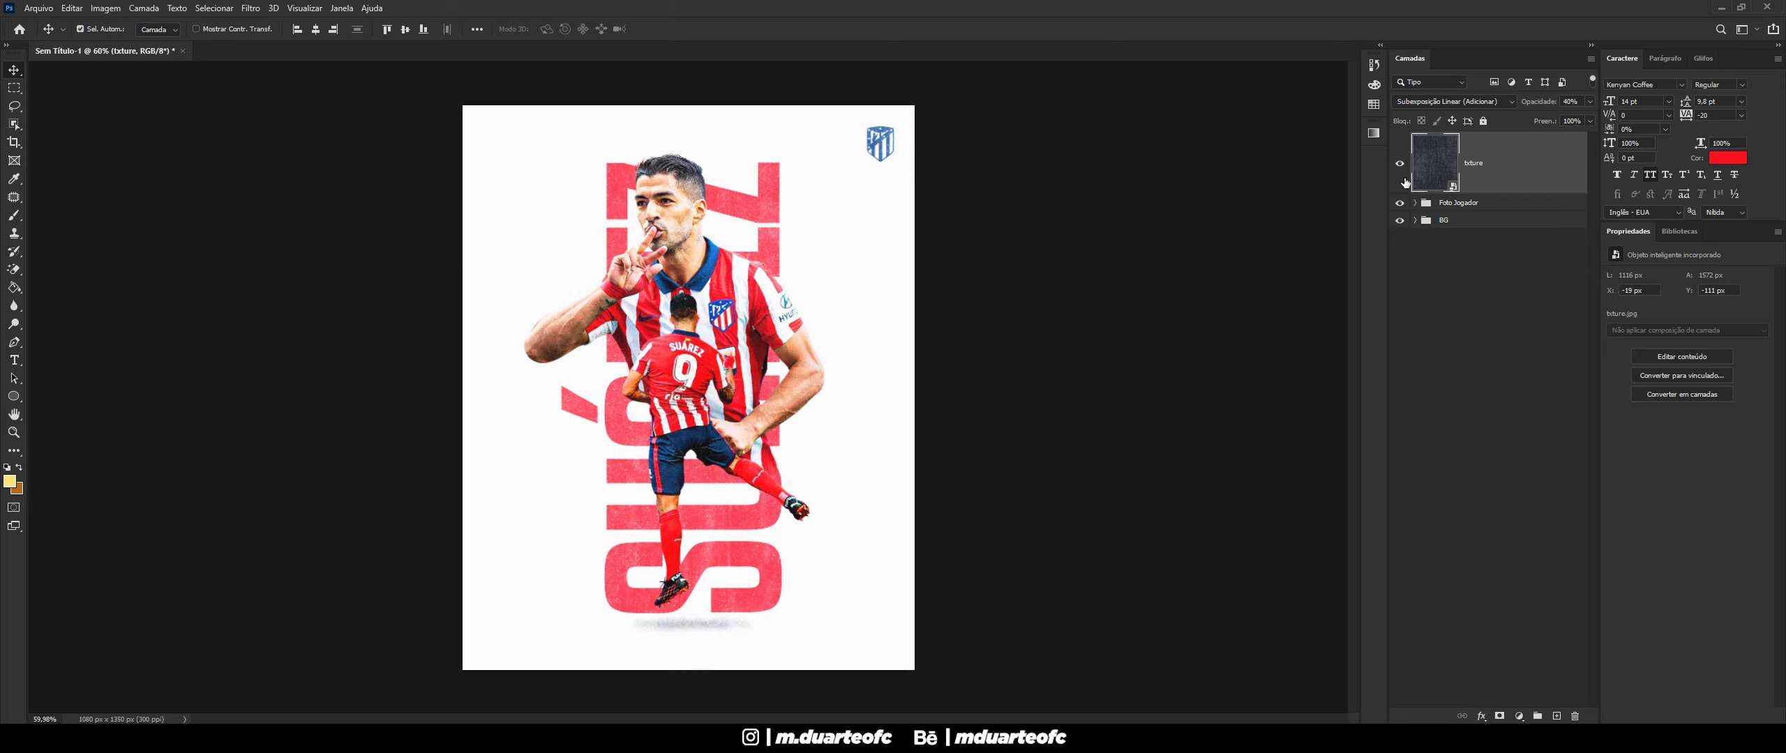
pyautogui.click(1417, 221)
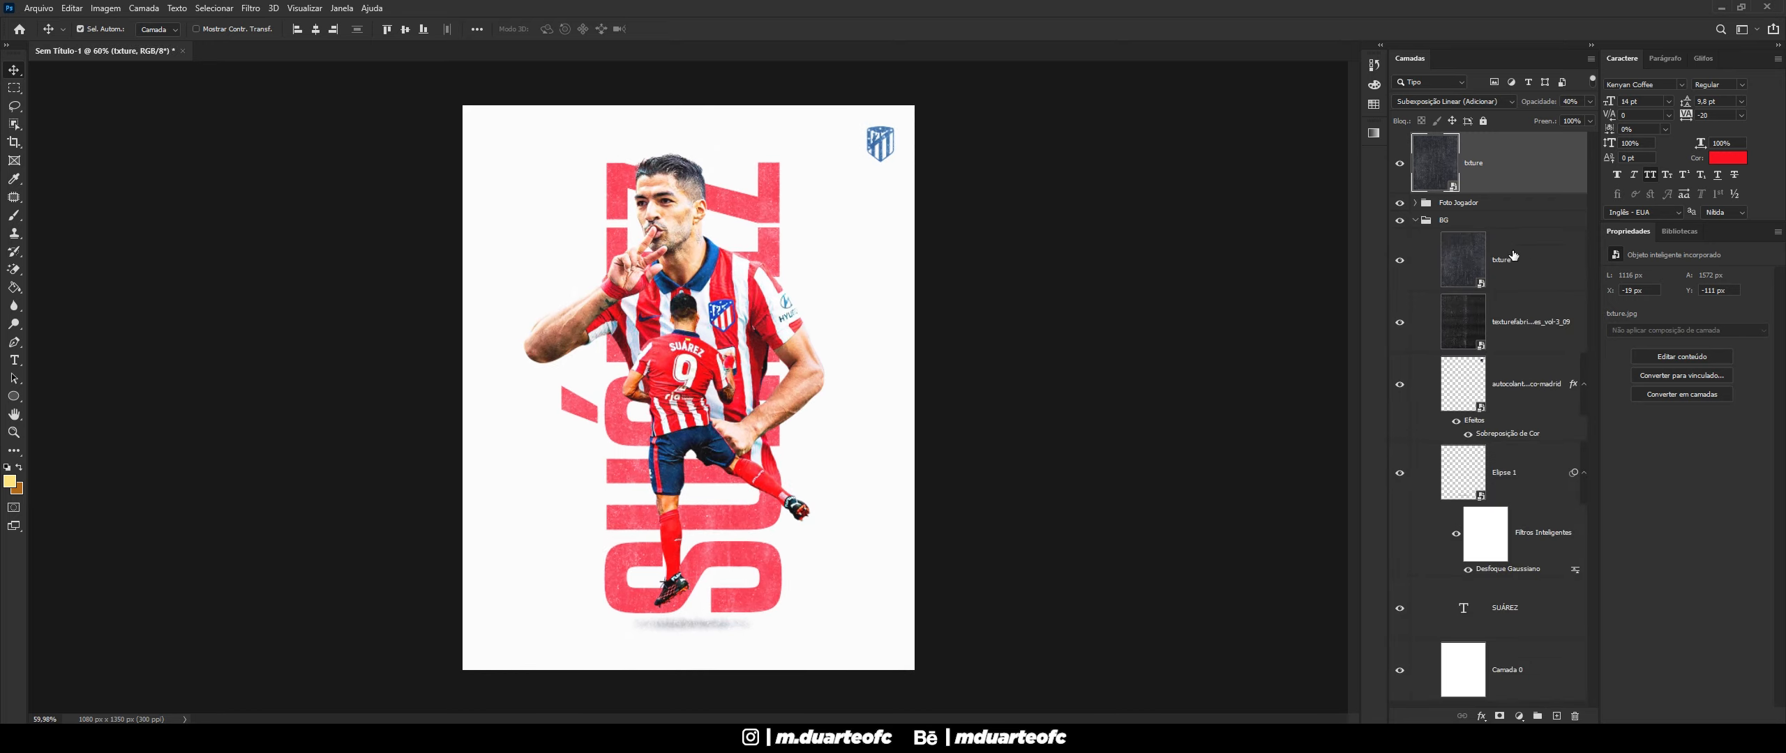
pyautogui.click(1533, 335)
pyautogui.click(1451, 101)
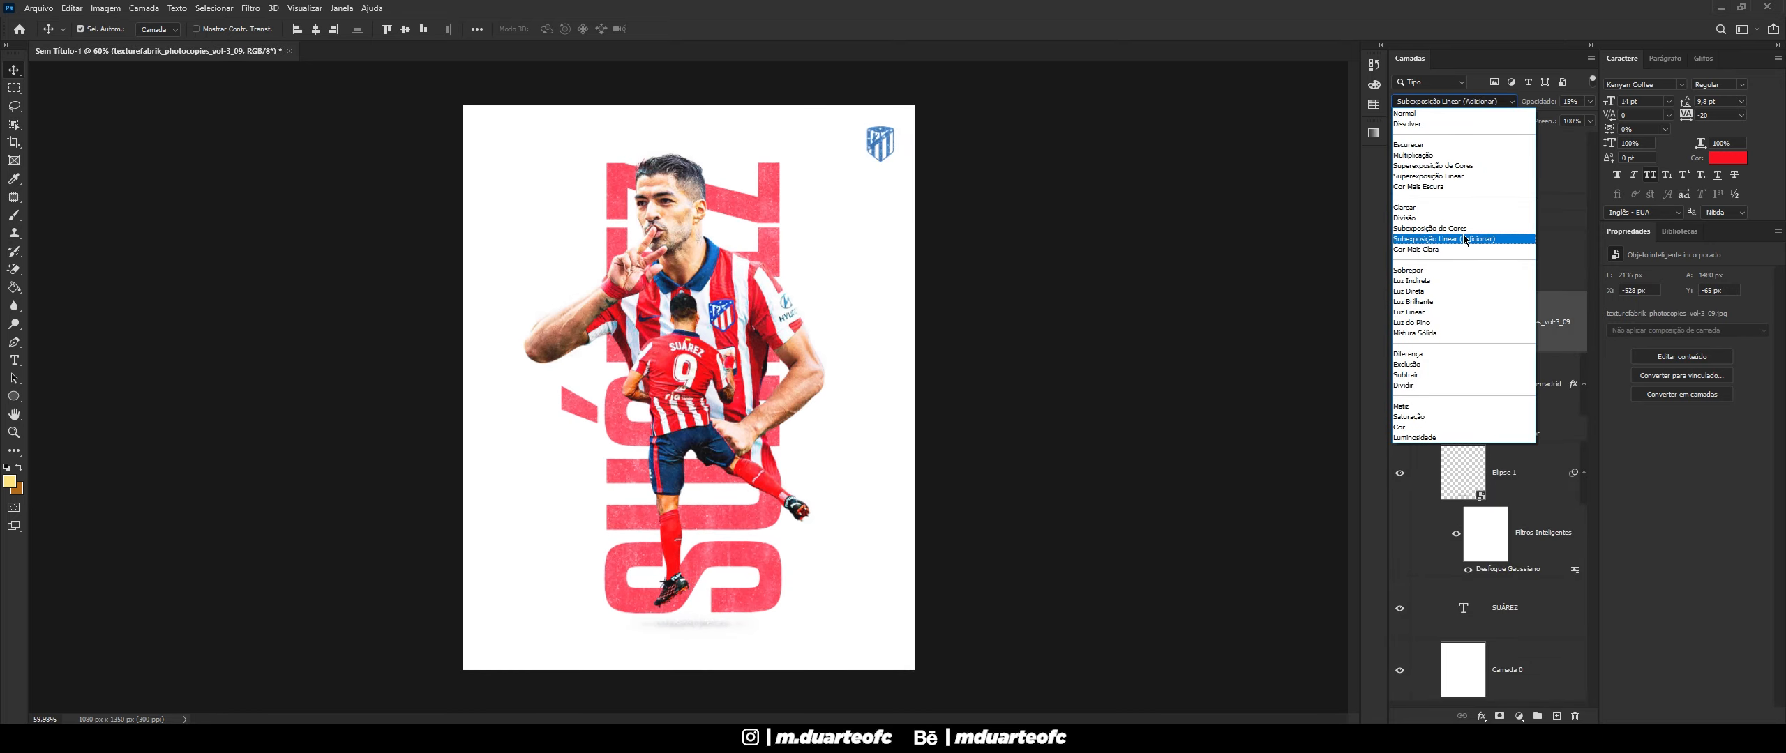
pyautogui.click(1464, 239)
pyautogui.moveTo(1582, 101); pyautogui.dragTo(1545, 101)
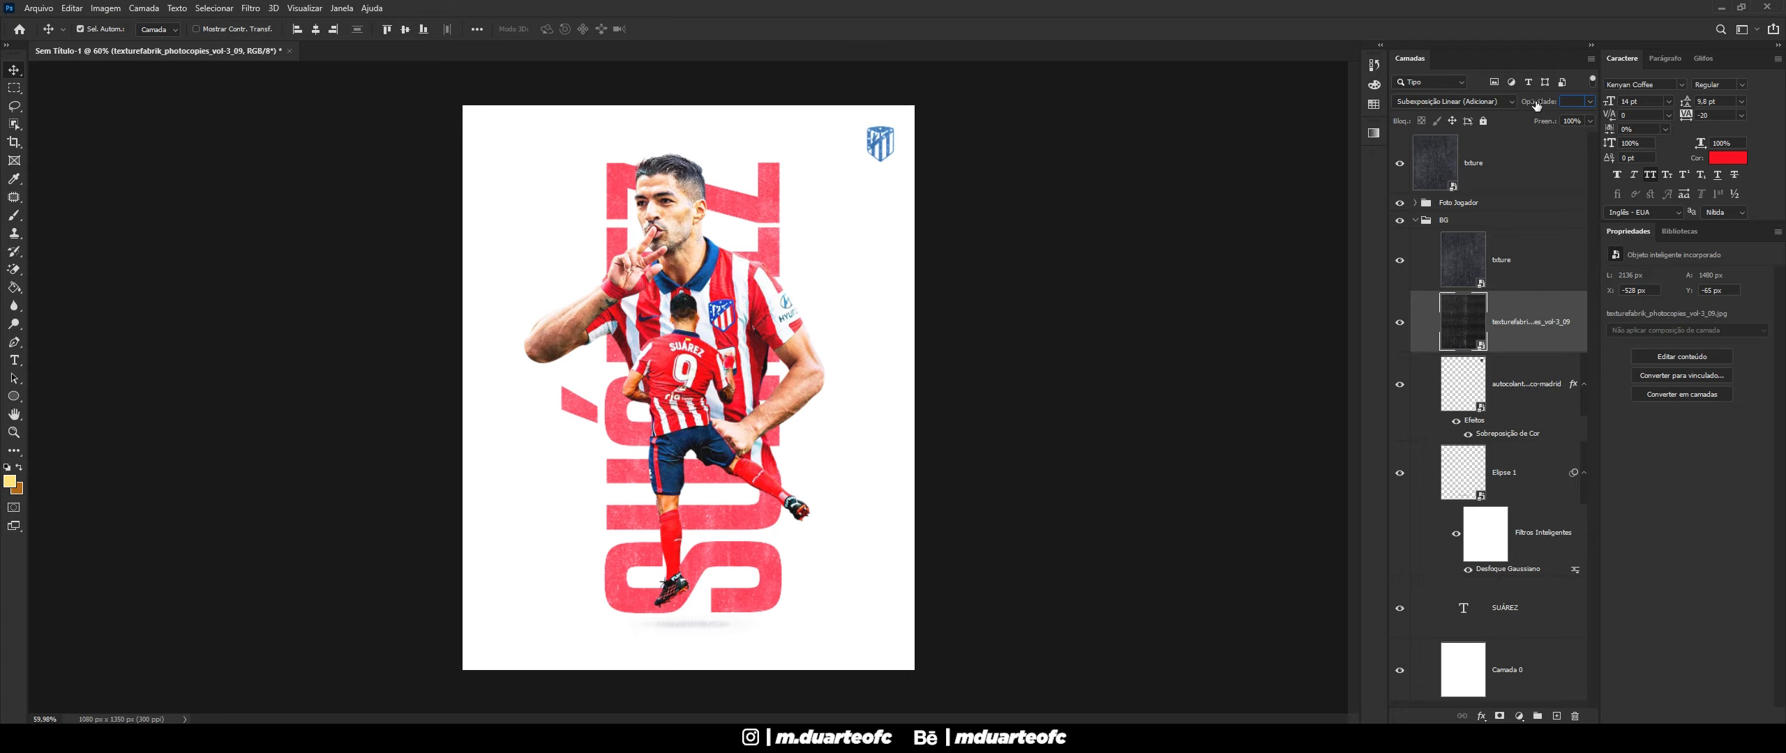
pyautogui.write('22')
pyautogui.click(1497, 103)
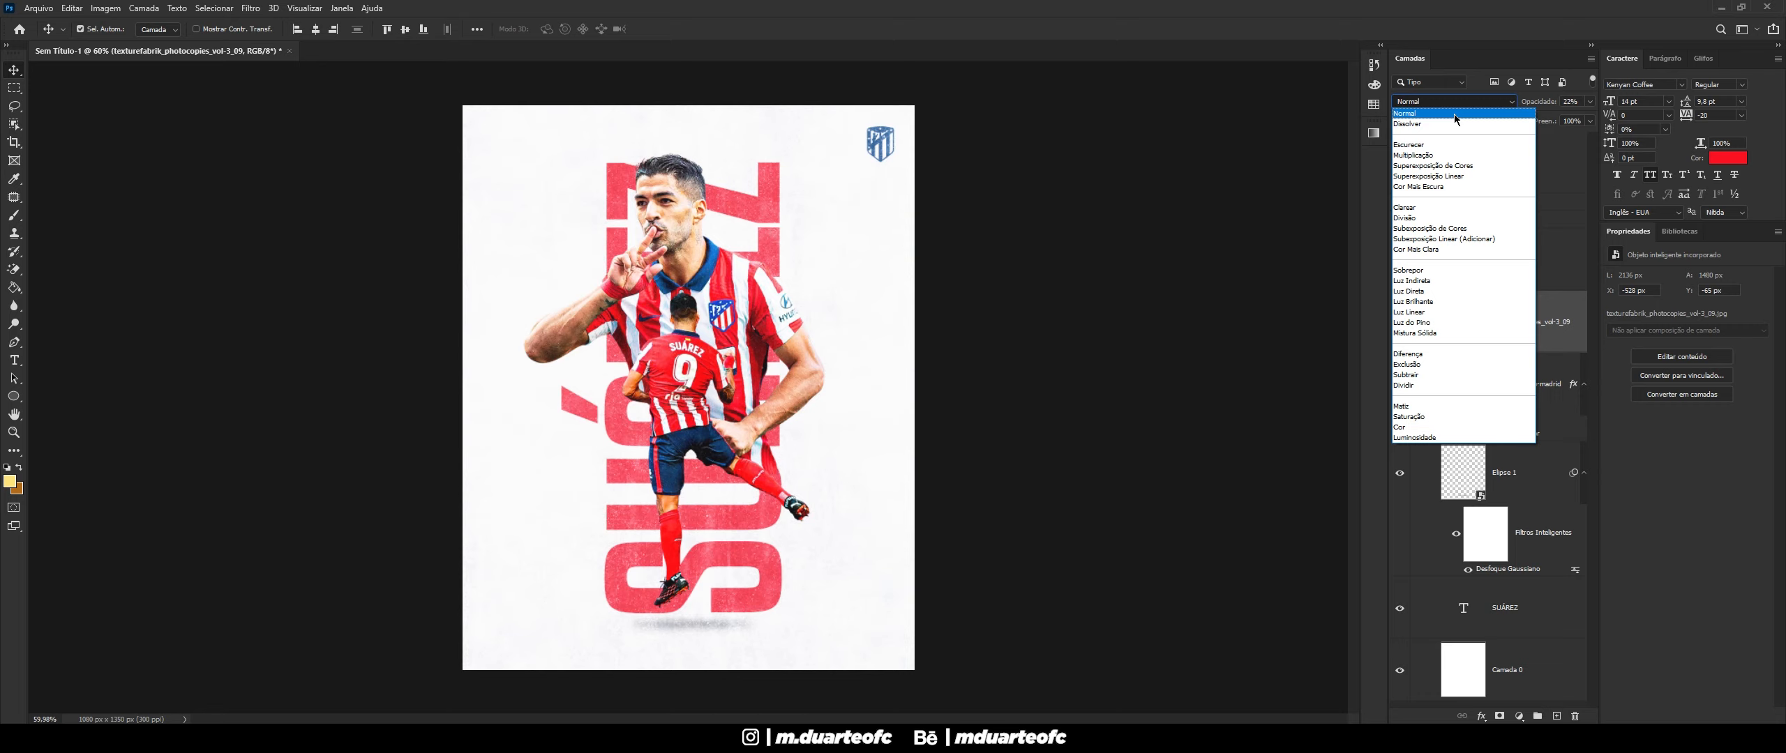
pyautogui.click(1454, 114)
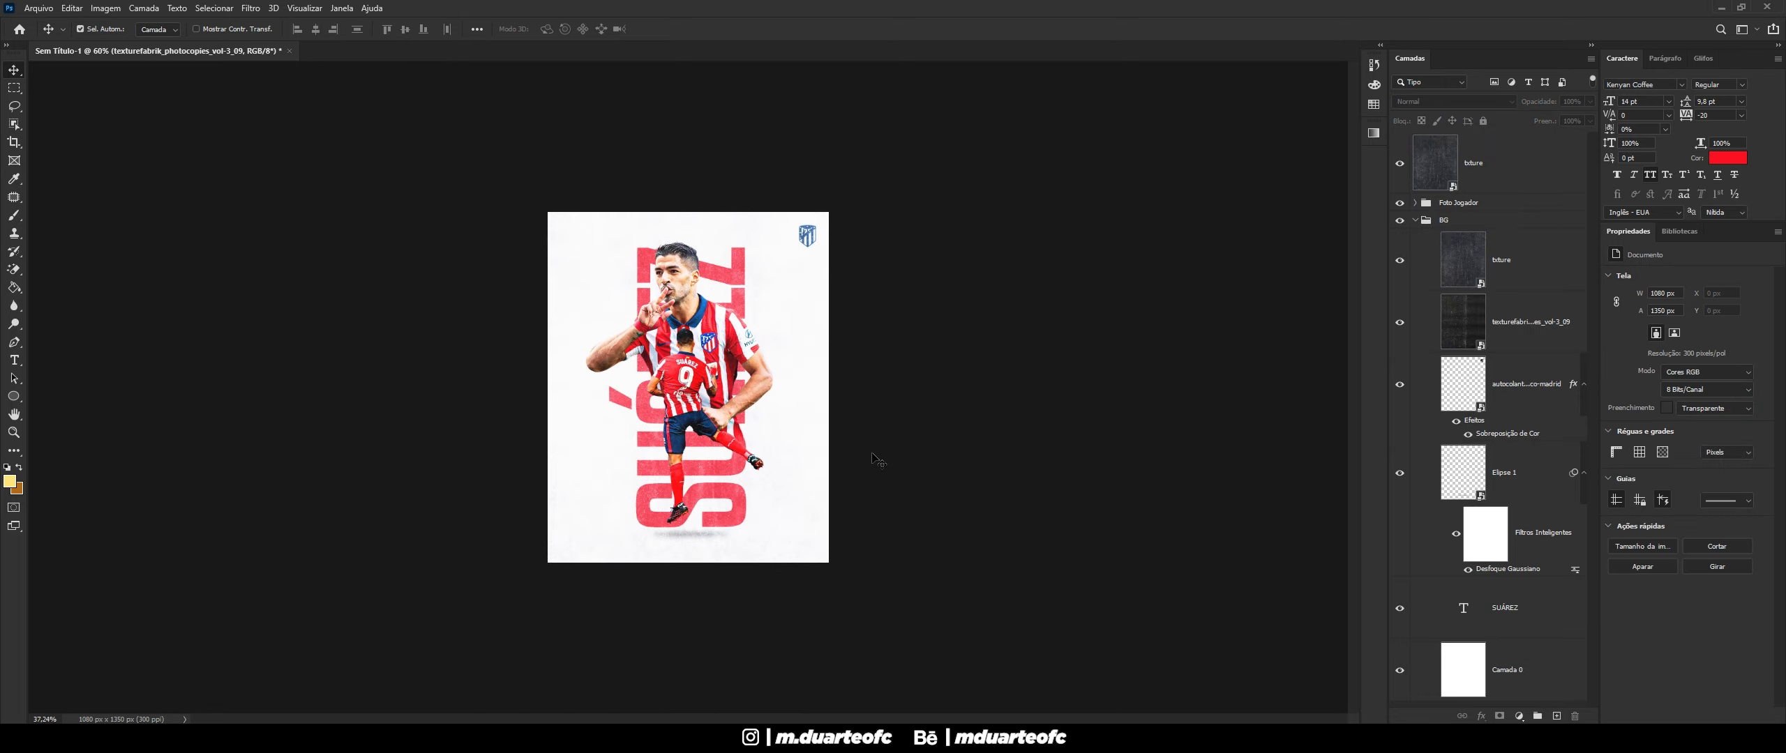
pyautogui.scroll(8, 872, 457)
pyautogui.scroll(-4, 779, 508)
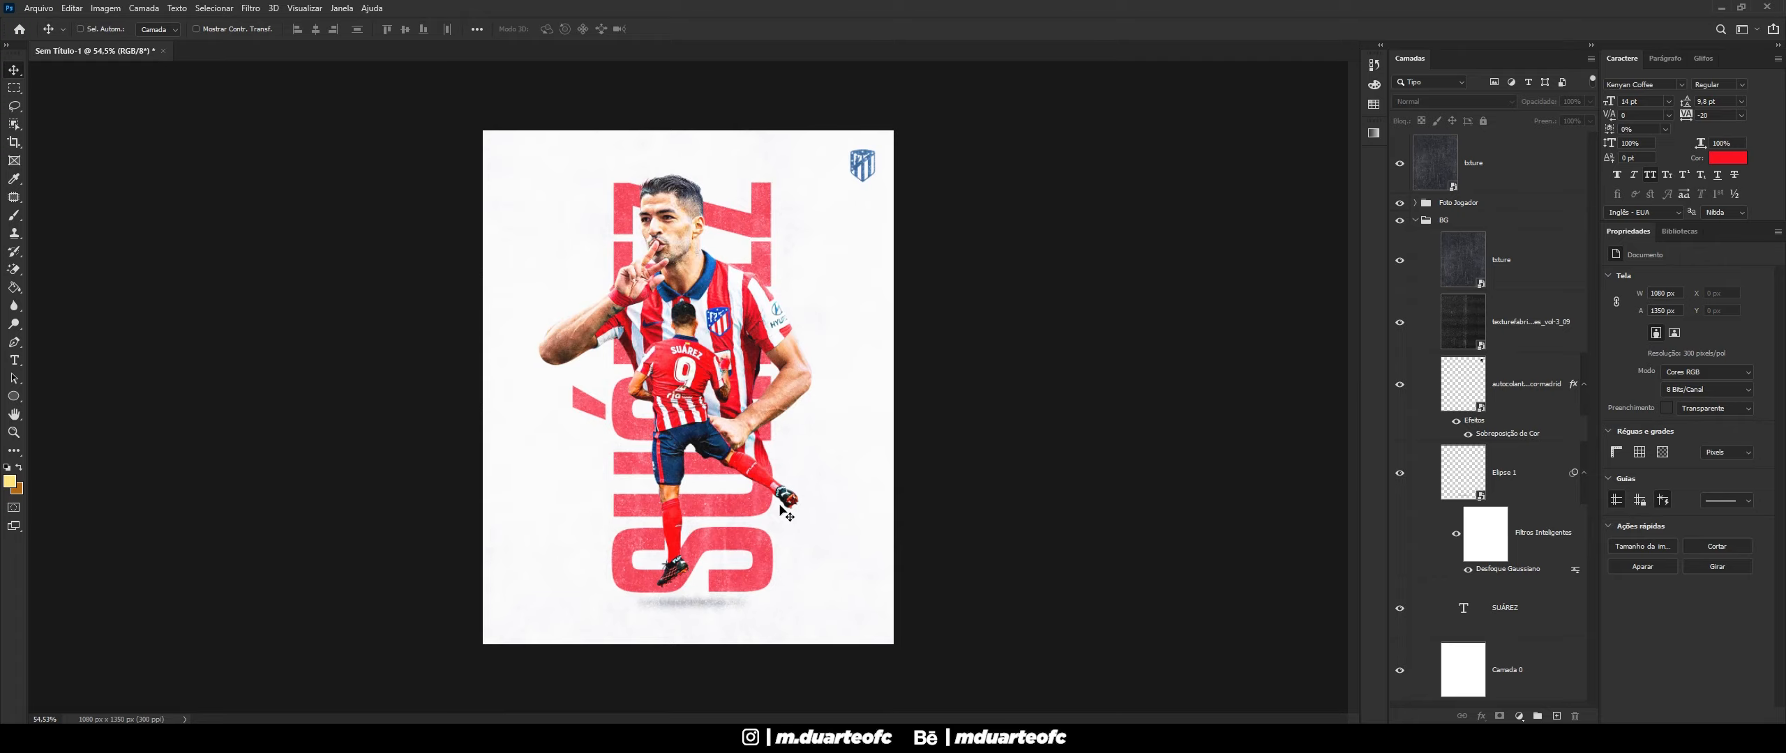
pyautogui.click(1399, 324)
pyautogui.click(1398, 328)
pyautogui.click(1398, 325)
pyautogui.click(1400, 262)
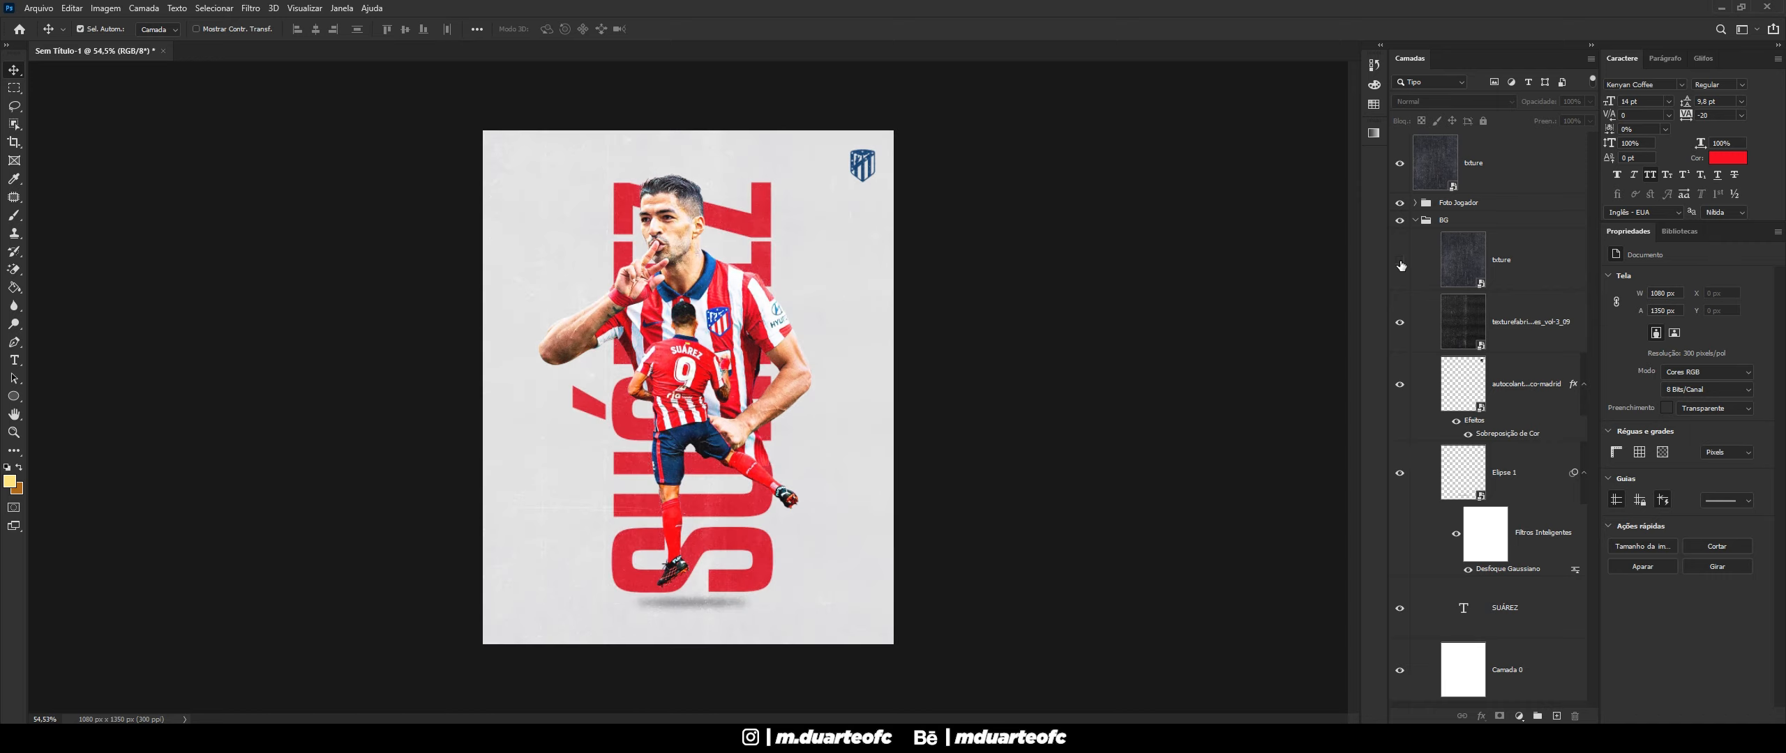
pyautogui.click(1400, 262)
pyautogui.scroll(-2, 774, 519)
pyautogui.scroll(5, 626, 598)
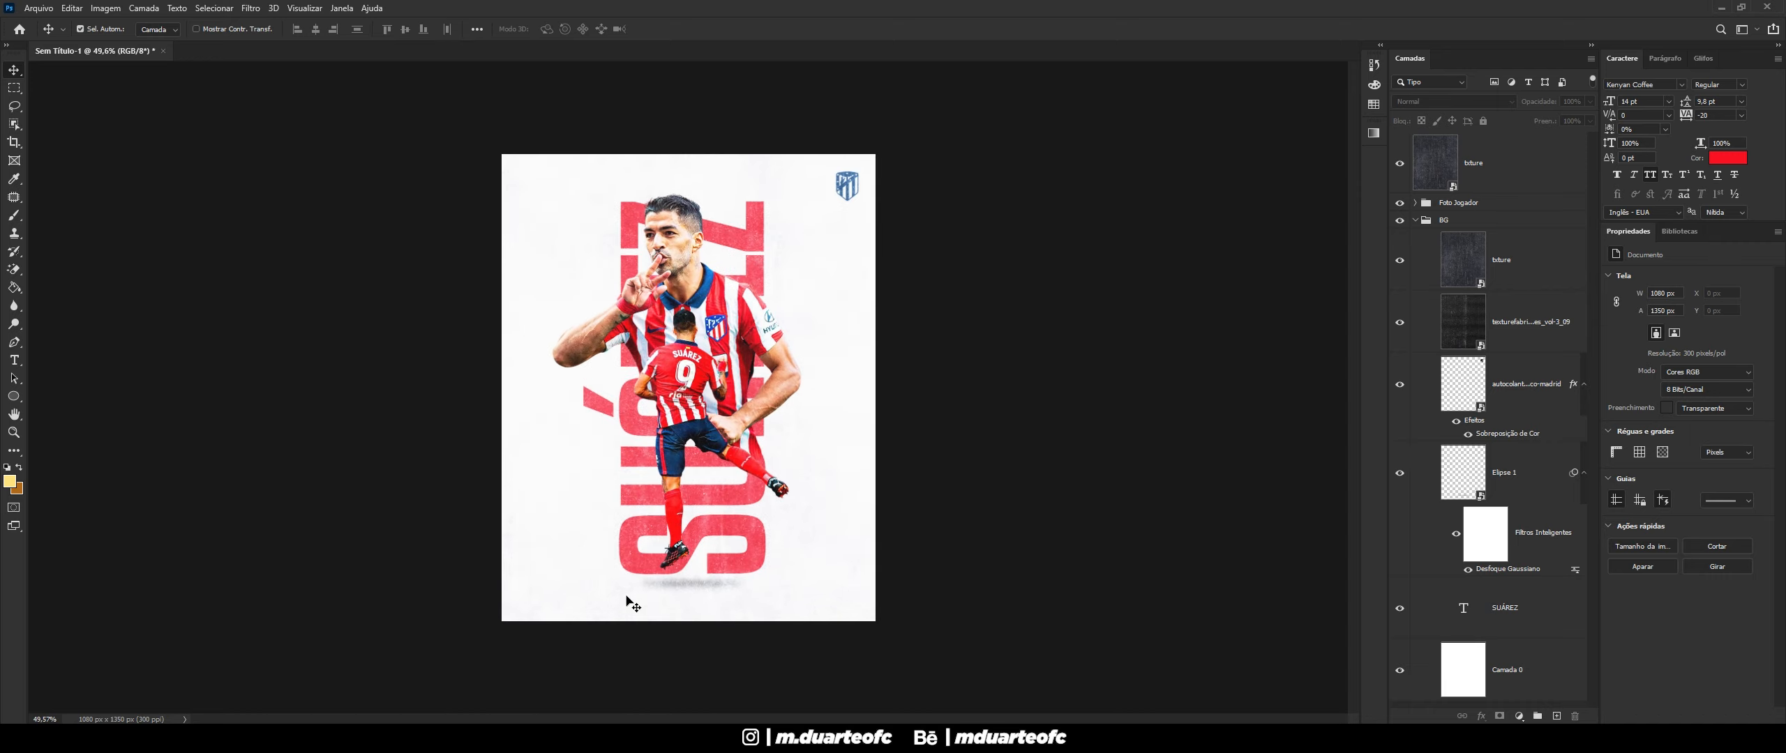
pyautogui.scroll(-2, 716, 591)
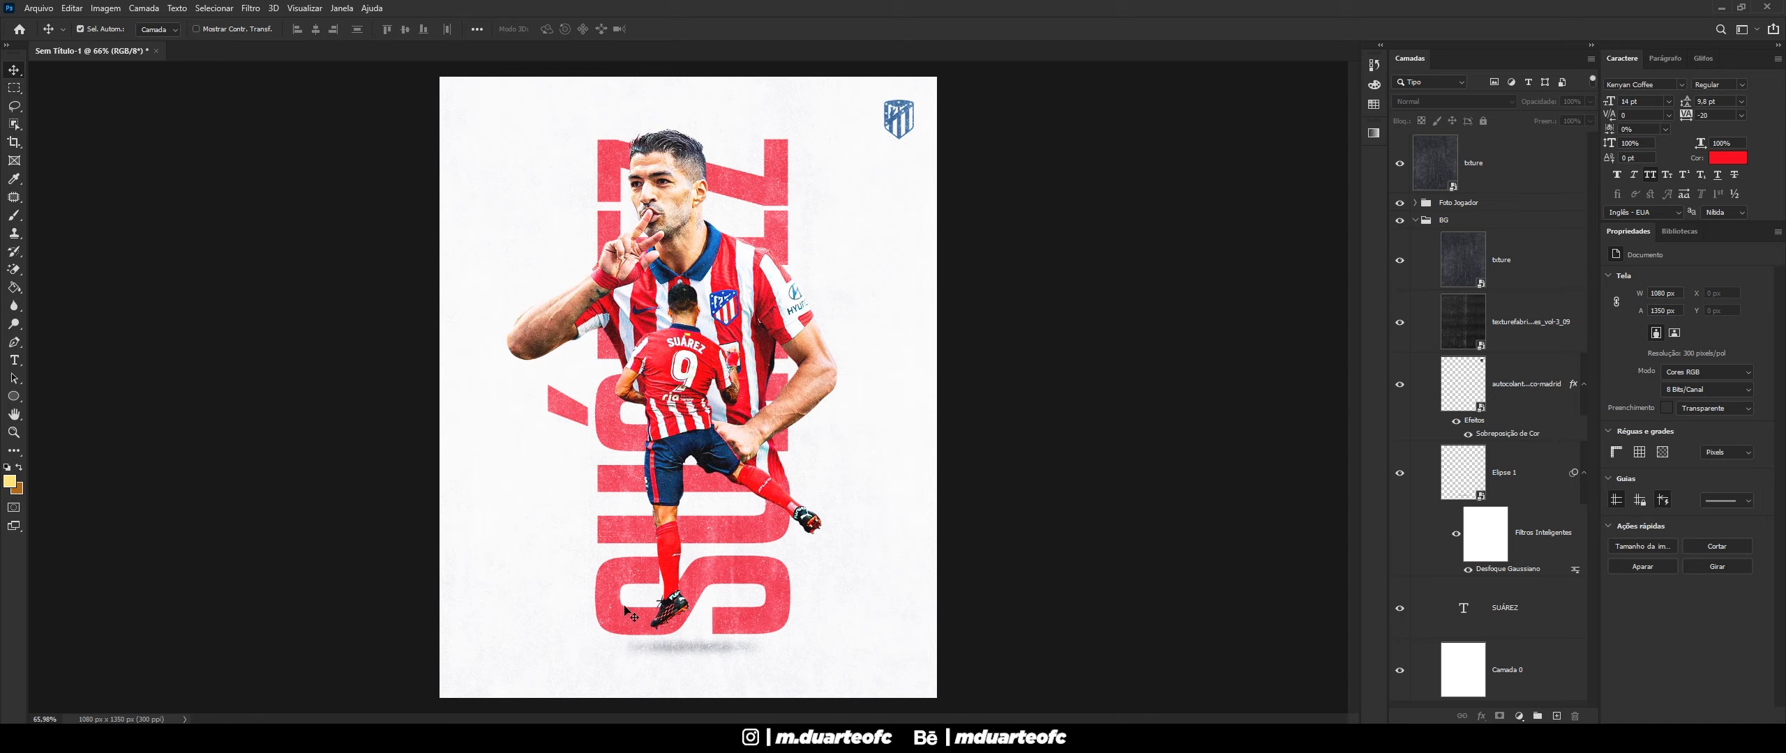
pyautogui.scroll(-1, 640, 606)
# - Set the background grunge texture layer to 77% opacity
pyautogui.click(1506, 283)
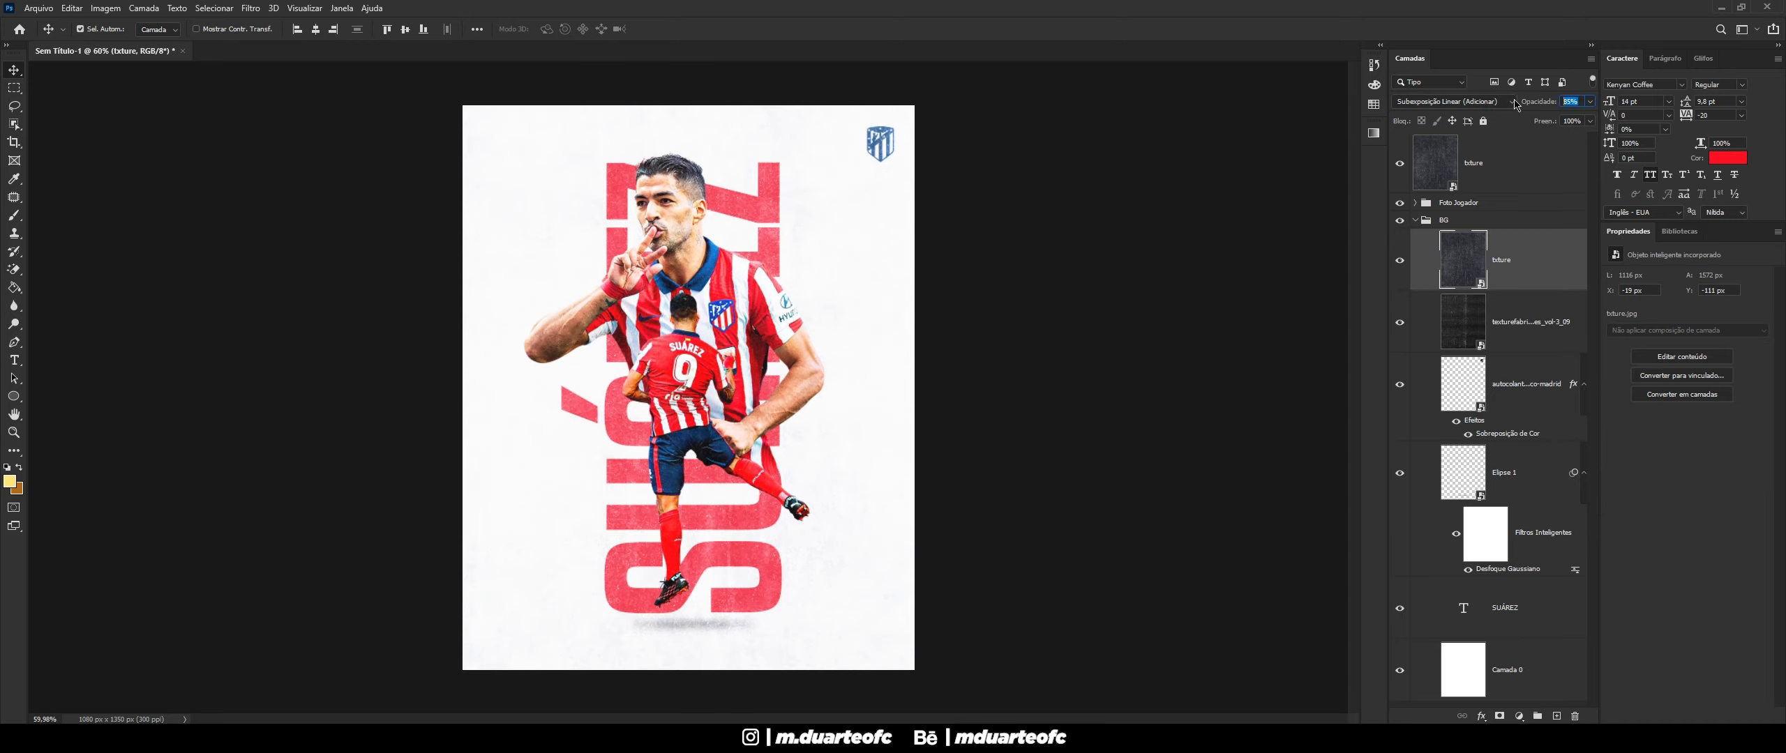
pyautogui.write('77')
pyautogui.click(1150, 173)
pyautogui.scroll(-3, 1081, 215)
pyautogui.scroll(2, 631, 485)
pyautogui.scroll(1, 631, 485)
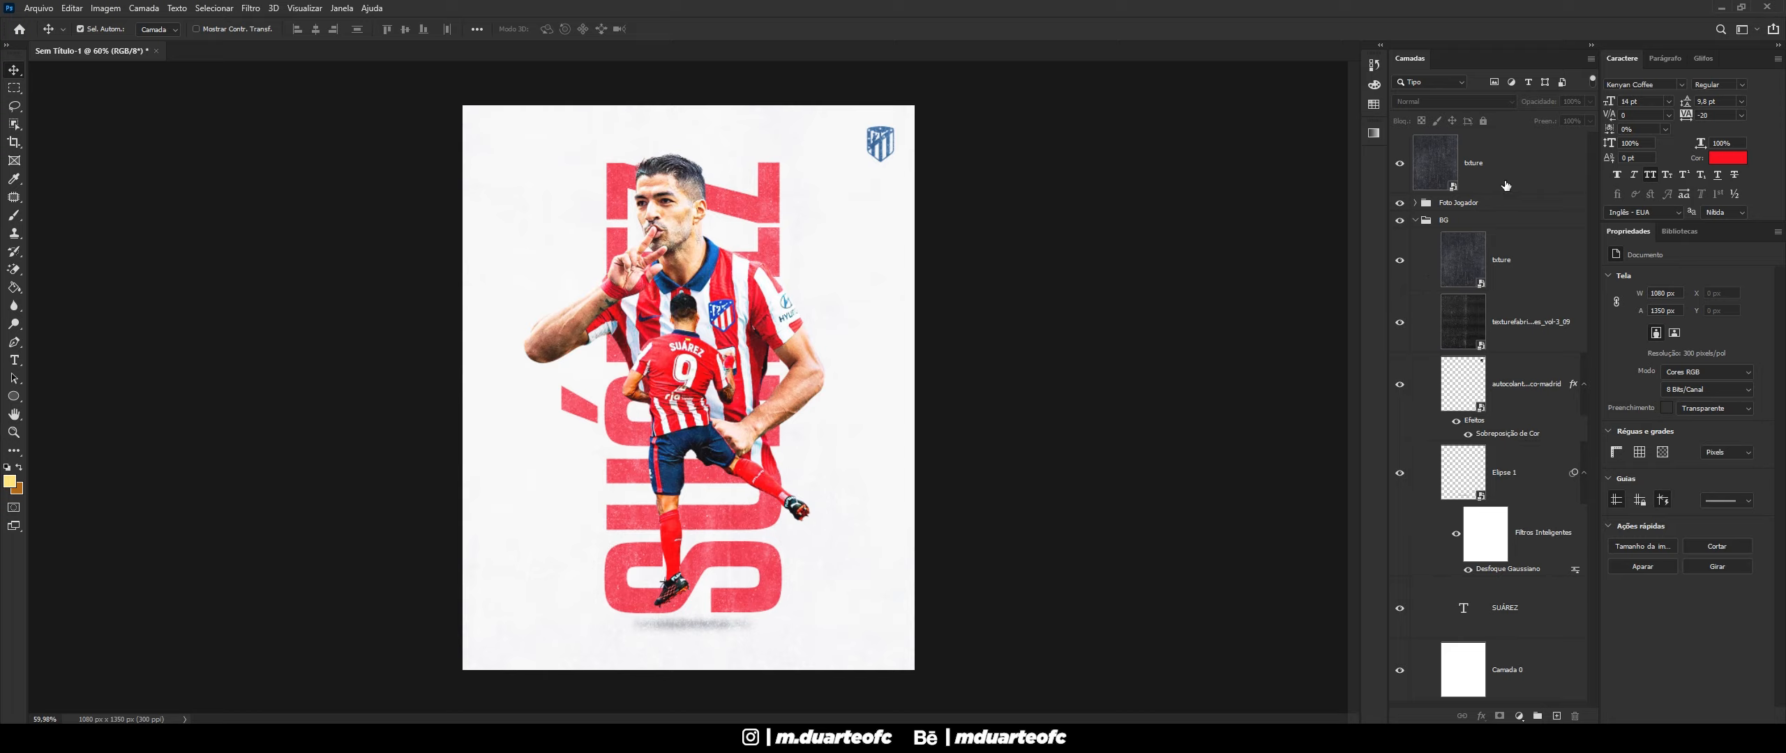
# - Set the top txture overlay layer's opacity to 35%
pyautogui.click(1500, 174)
pyautogui.click(1414, 221)
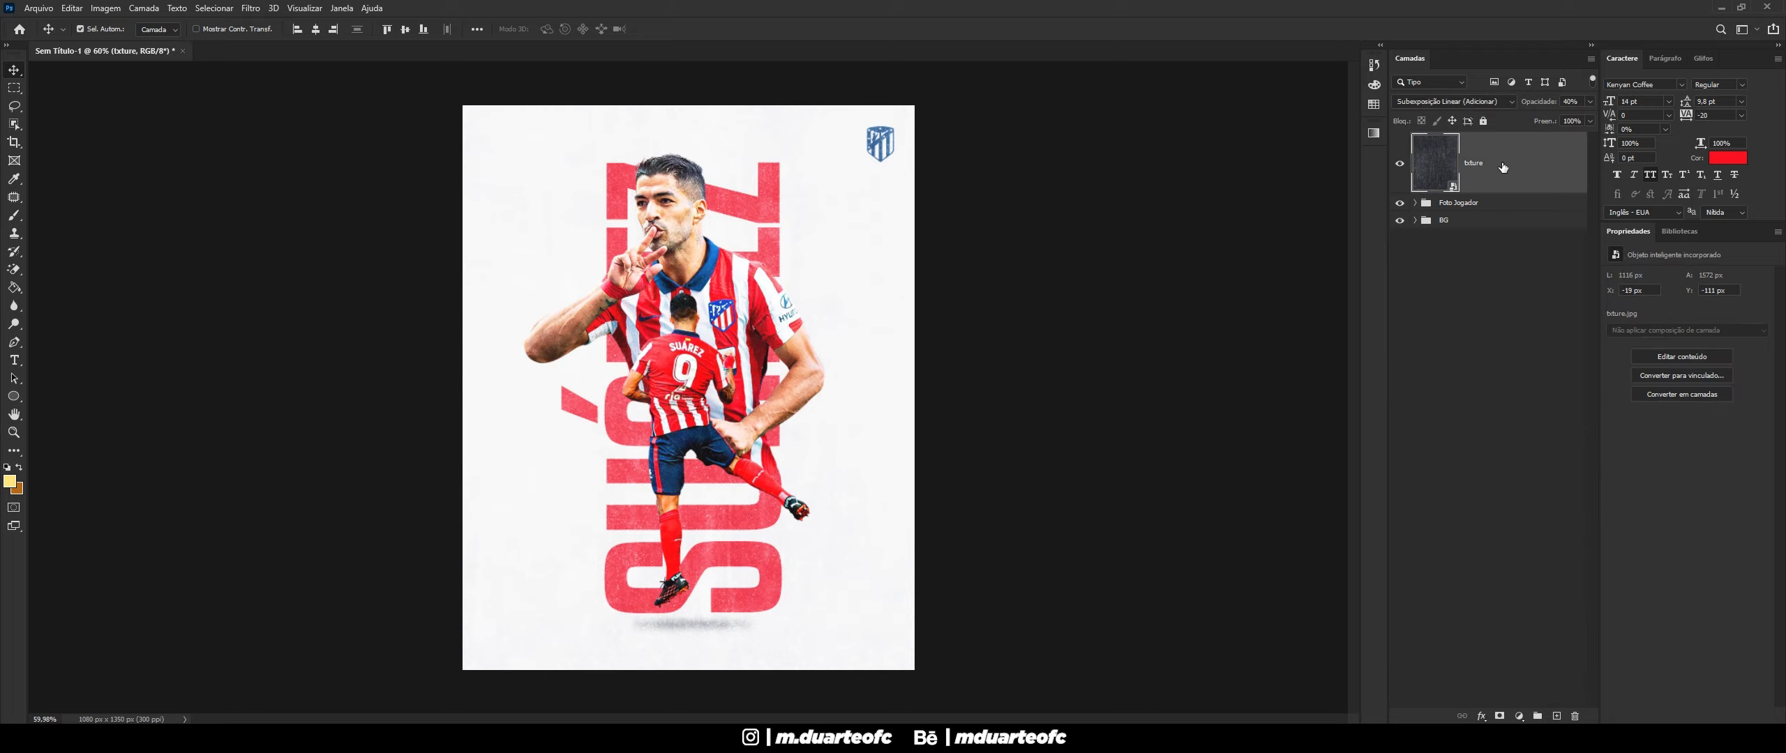
pyautogui.click(1590, 102)
pyautogui.moveTo(1552, 117); pyautogui.dragTo(1547, 123)
pyautogui.click(1589, 101)
pyautogui.write('35')
# - Stamp all visible layers into a new merged layer, Camada 1, with Ctrl+Alt+Shift+E
pyautogui.click(1241, 229)
pyautogui.scroll(-2, 988, 370)
pyautogui.scroll(3, 699, 492)
pyautogui.scroll(2, 698, 493)
pyautogui.scroll(-3, 698, 492)
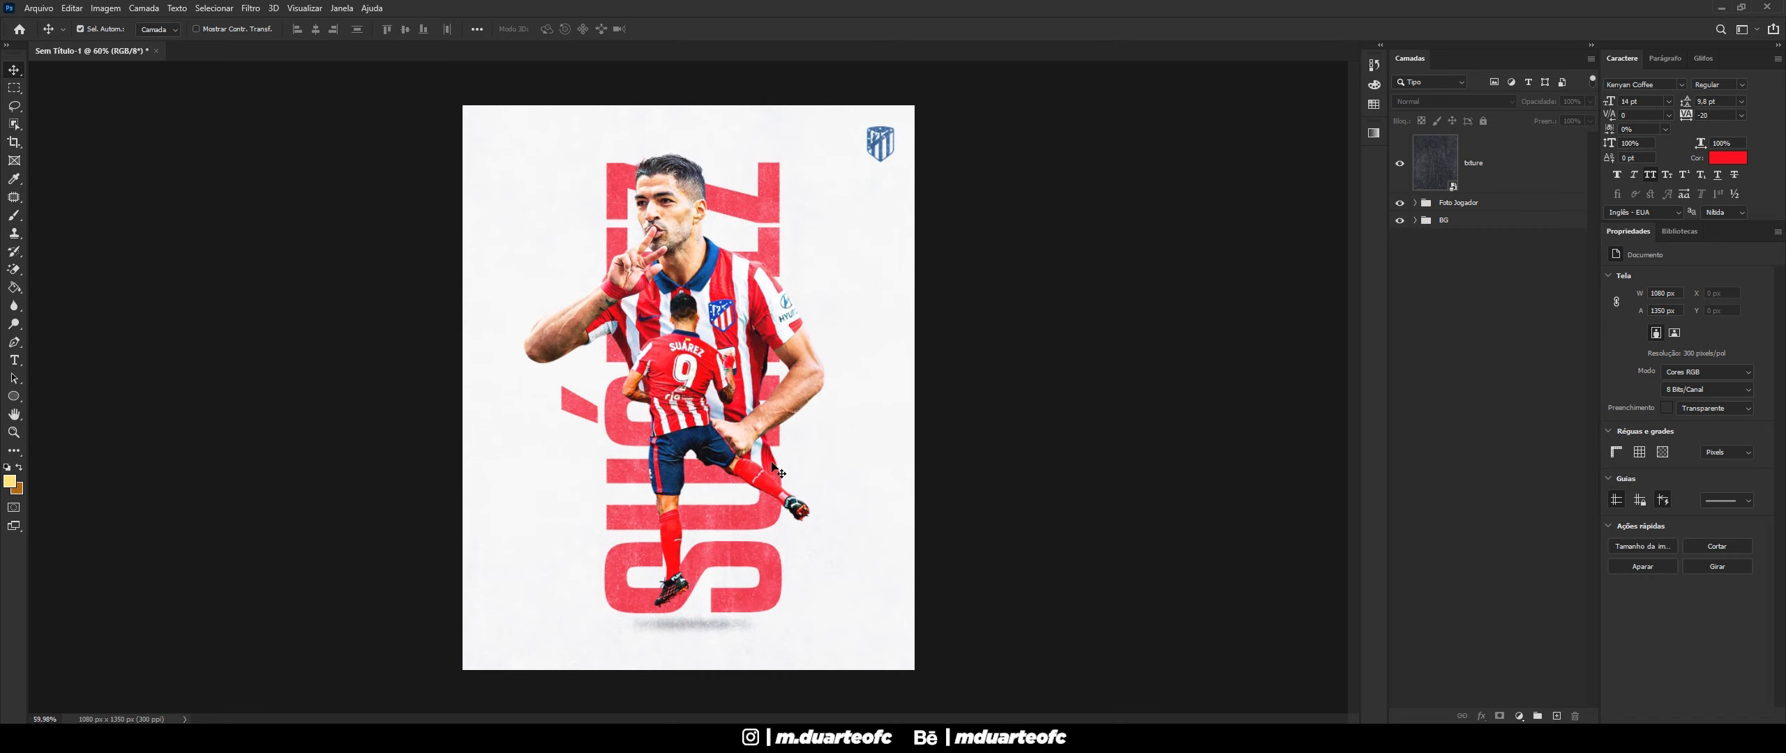
pyautogui.click(743, 458)
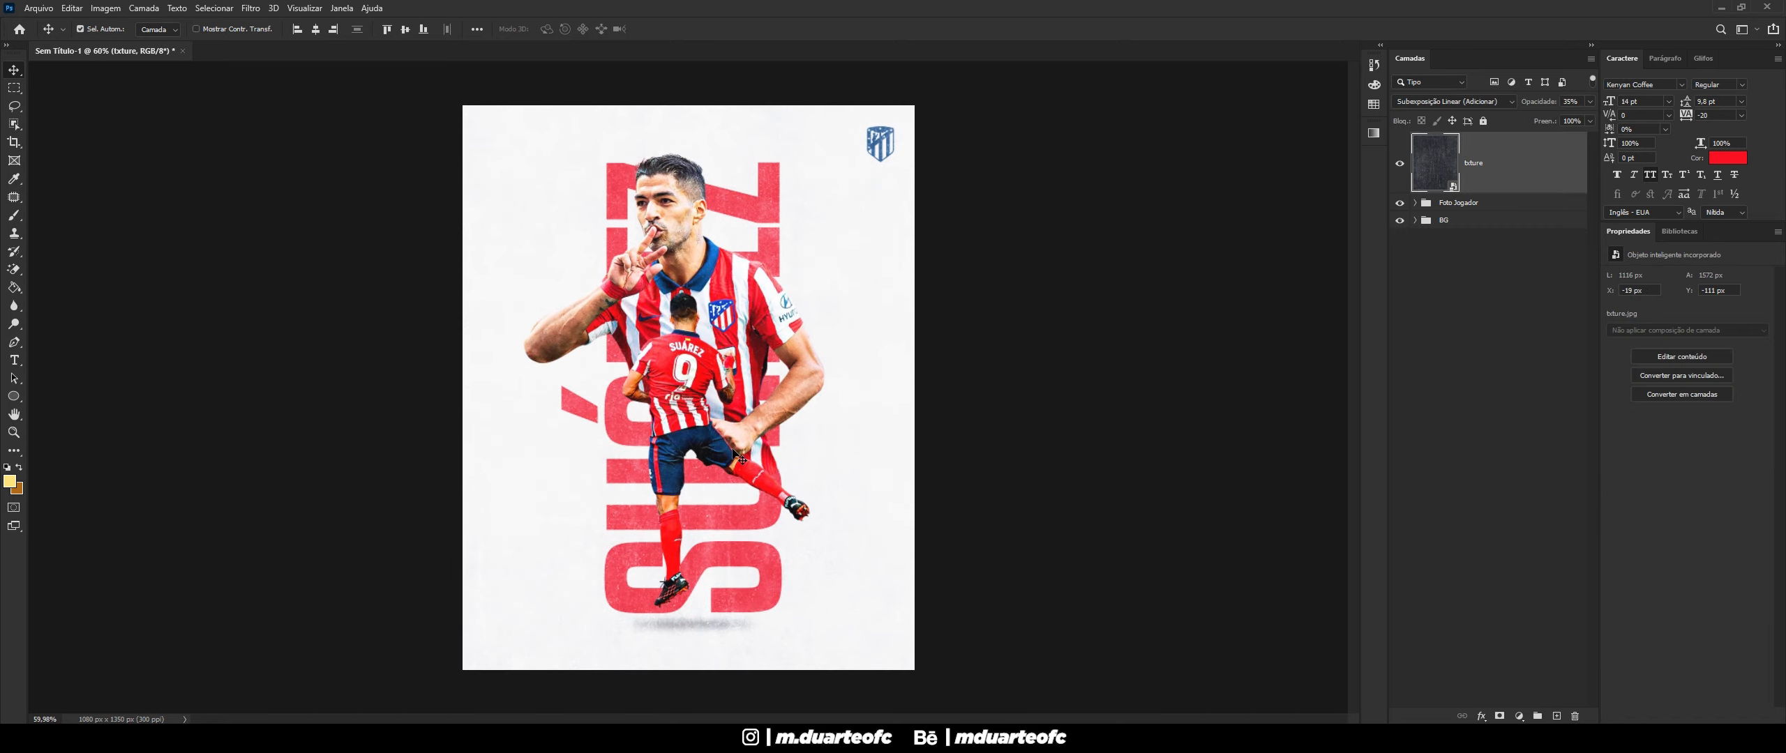
pyautogui.scroll(1, 762, 530)
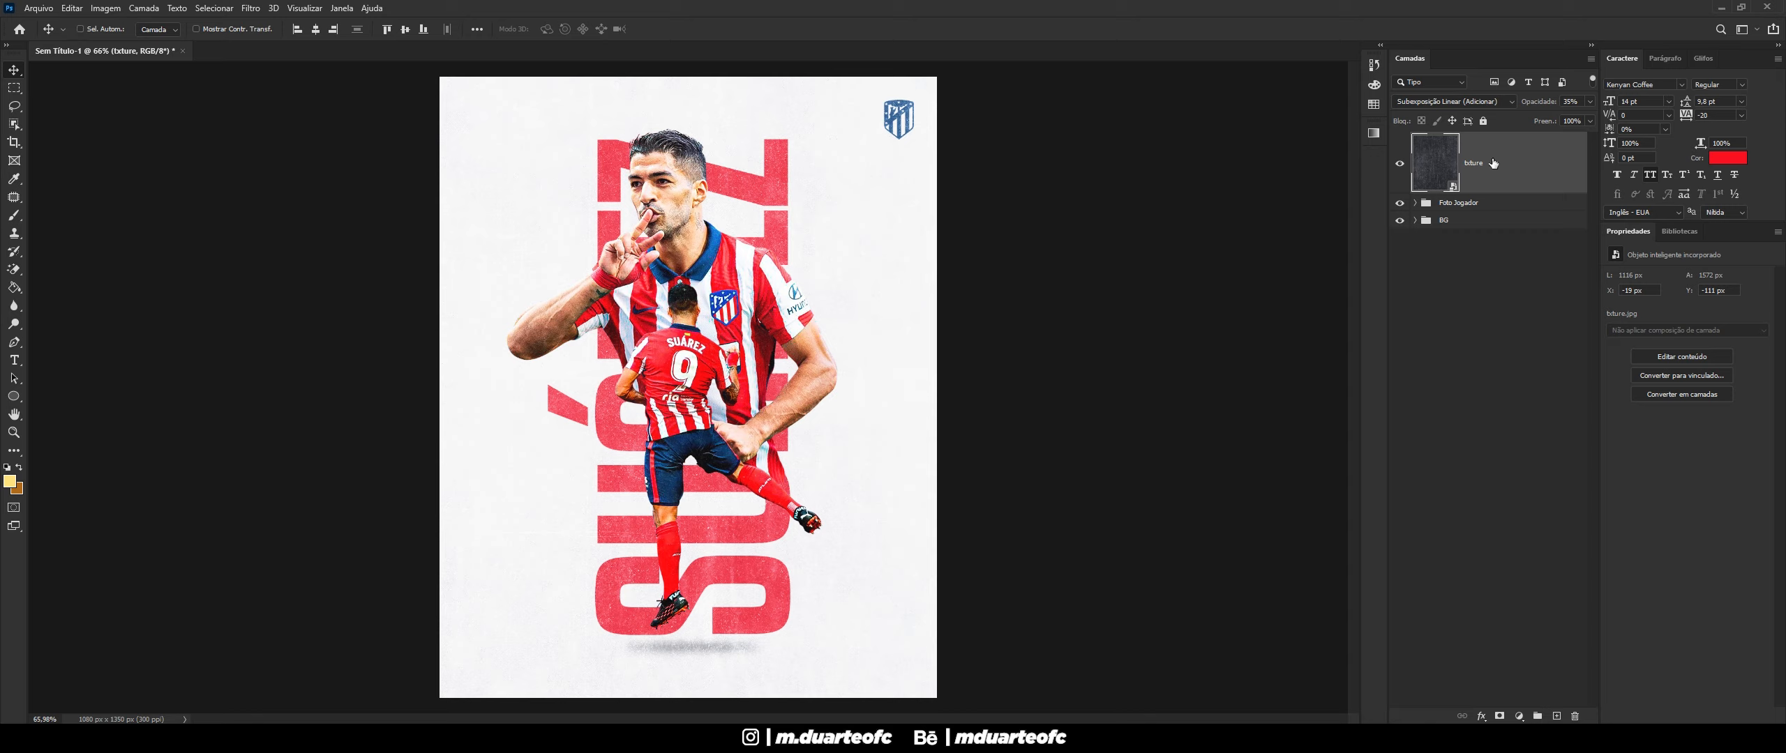
pyautogui.hotkey('ctrl', 'alt', 'shift', 'e')
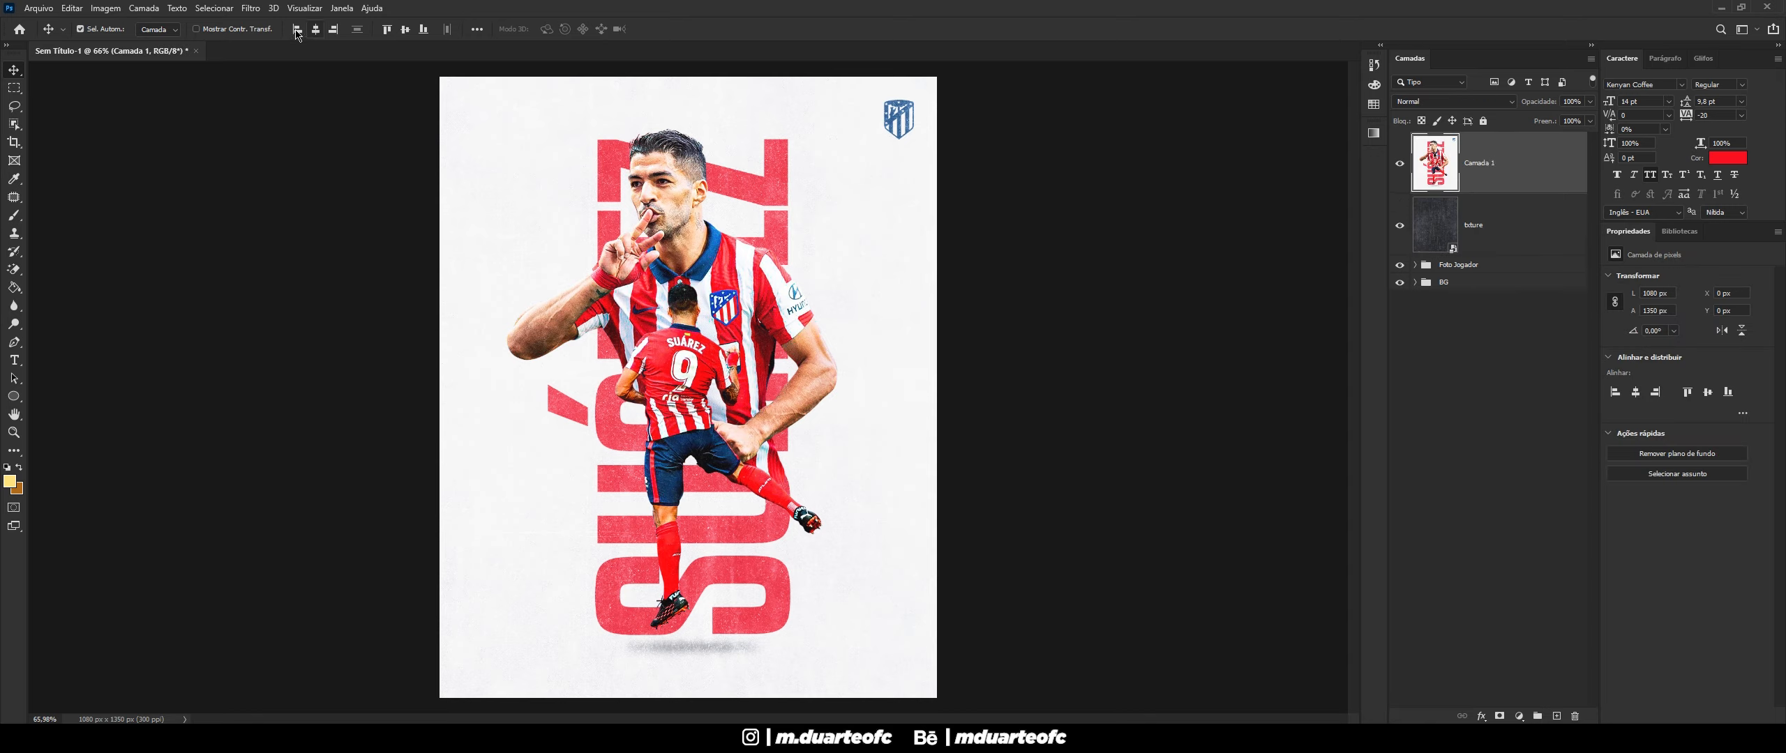
# - Open Camera Raw on Camada 1, keep the vignette at 0, and set Temperature to +3
pyautogui.click(251, 7)
pyautogui.click(324, 92)
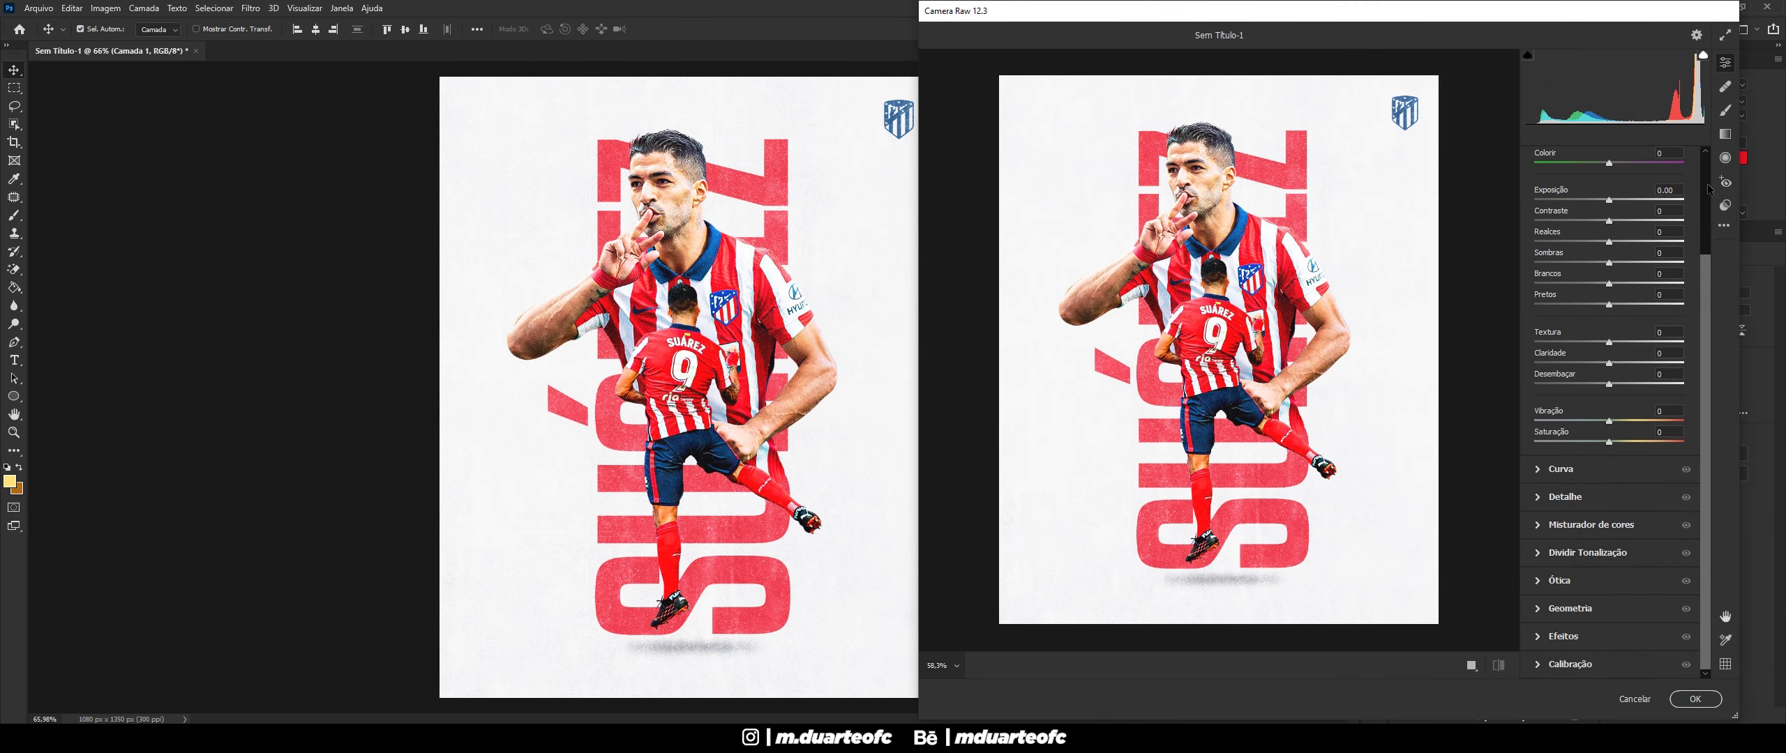
pyautogui.click(1540, 583)
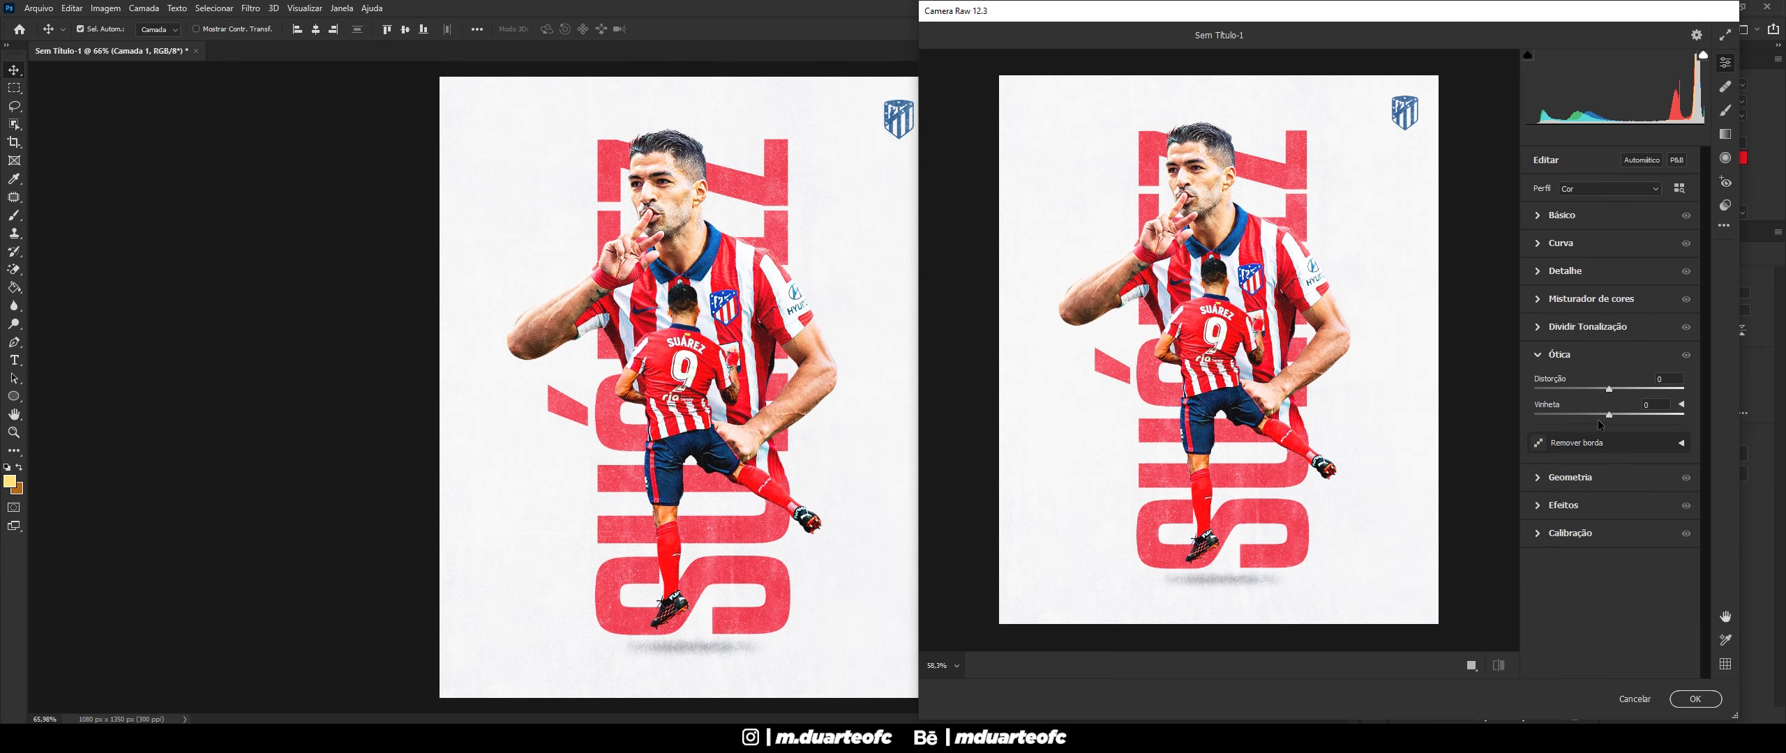
pyautogui.moveTo(1609, 414); pyautogui.dragTo(1563, 418)
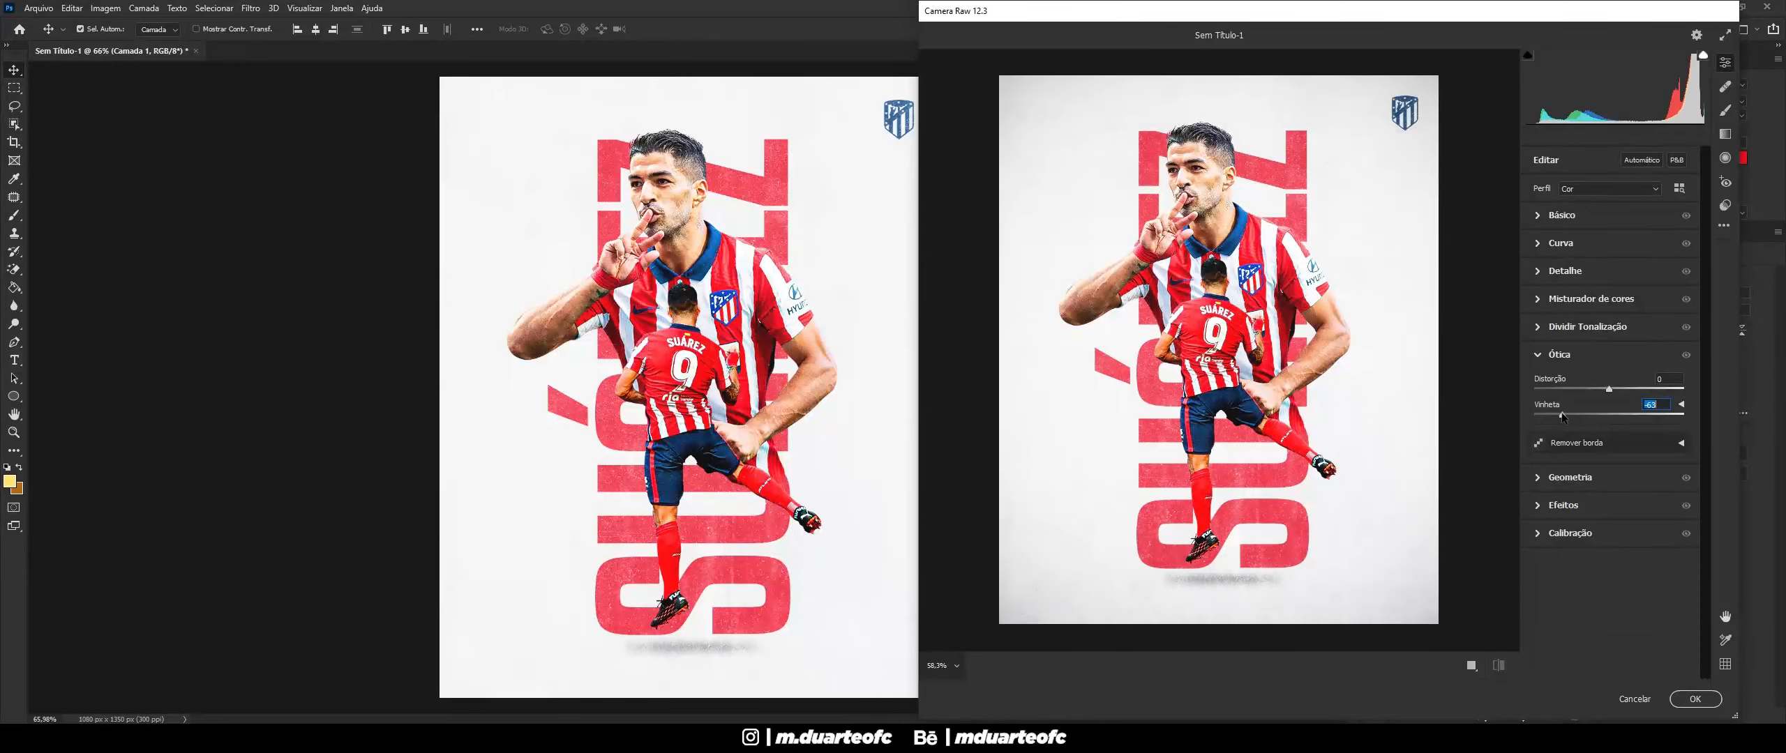
pyautogui.write('0')
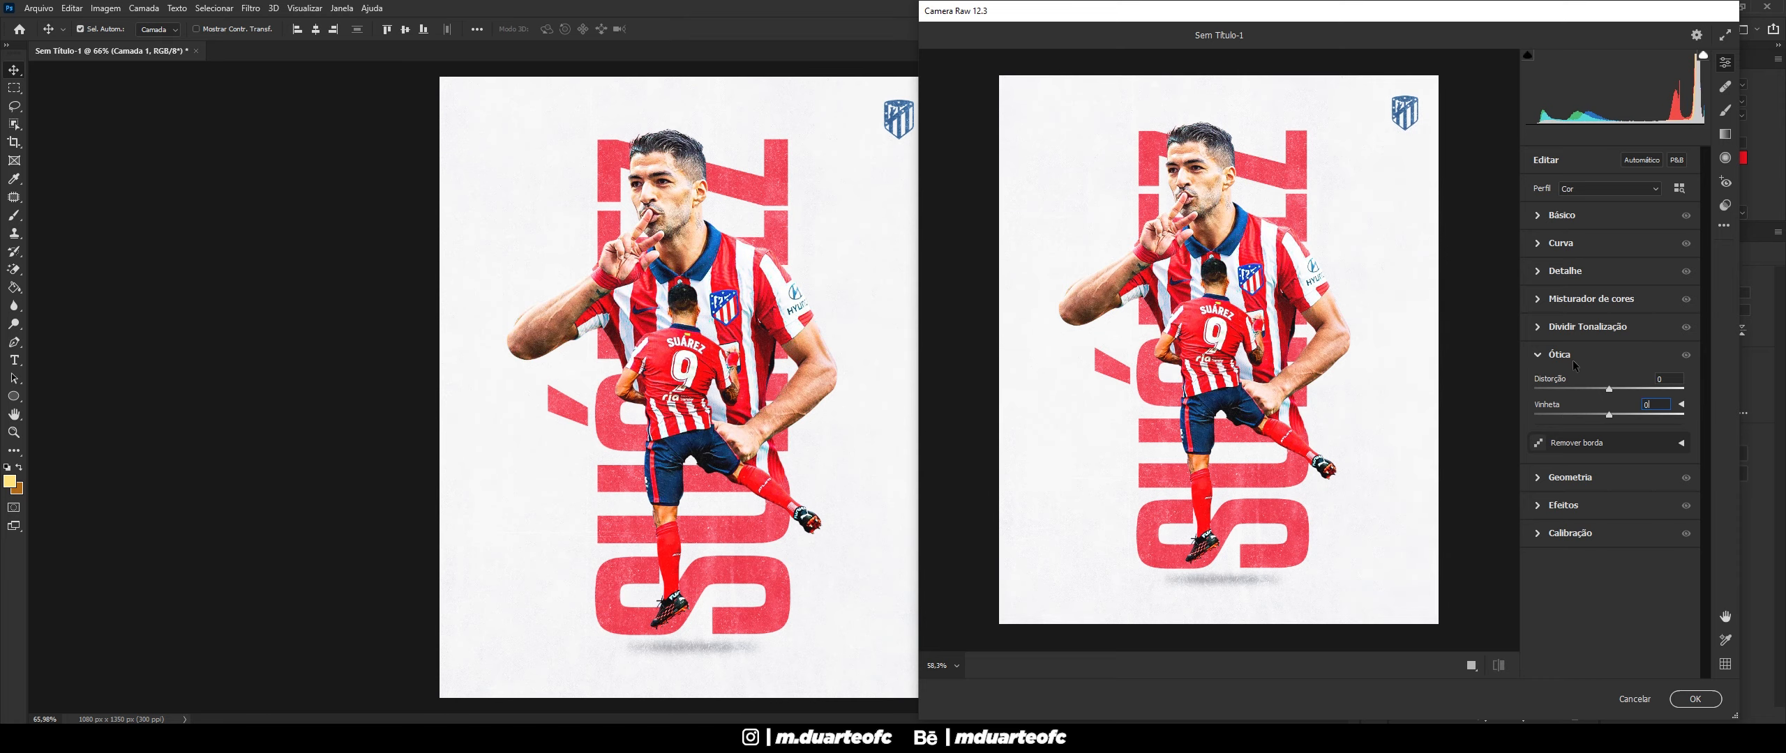
pyautogui.click(1540, 357)
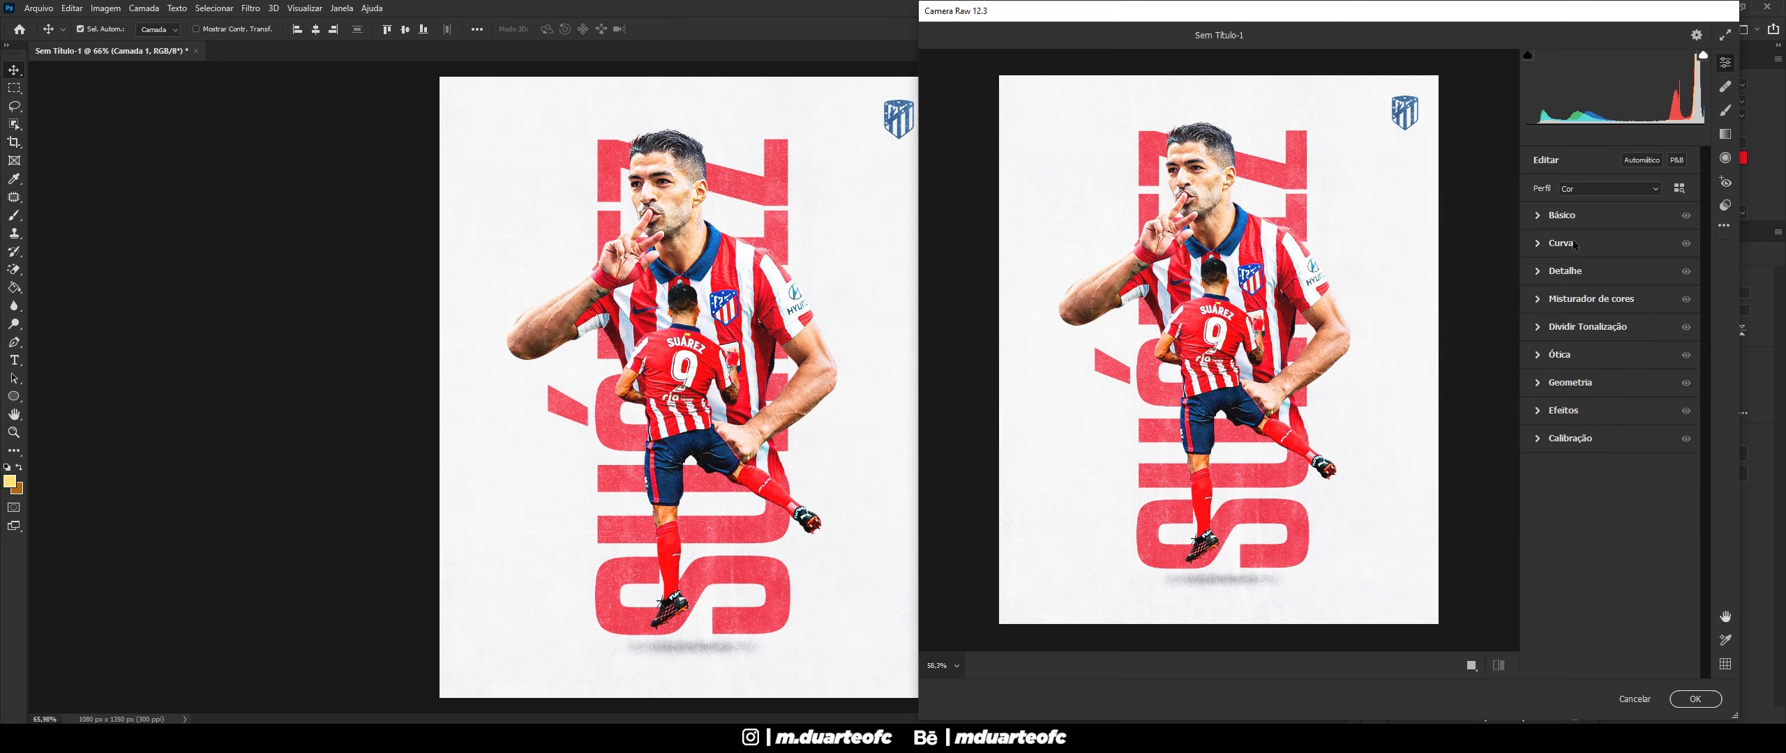
pyautogui.click(1540, 217)
pyautogui.moveTo(1609, 269); pyautogui.dragTo(1613, 273)
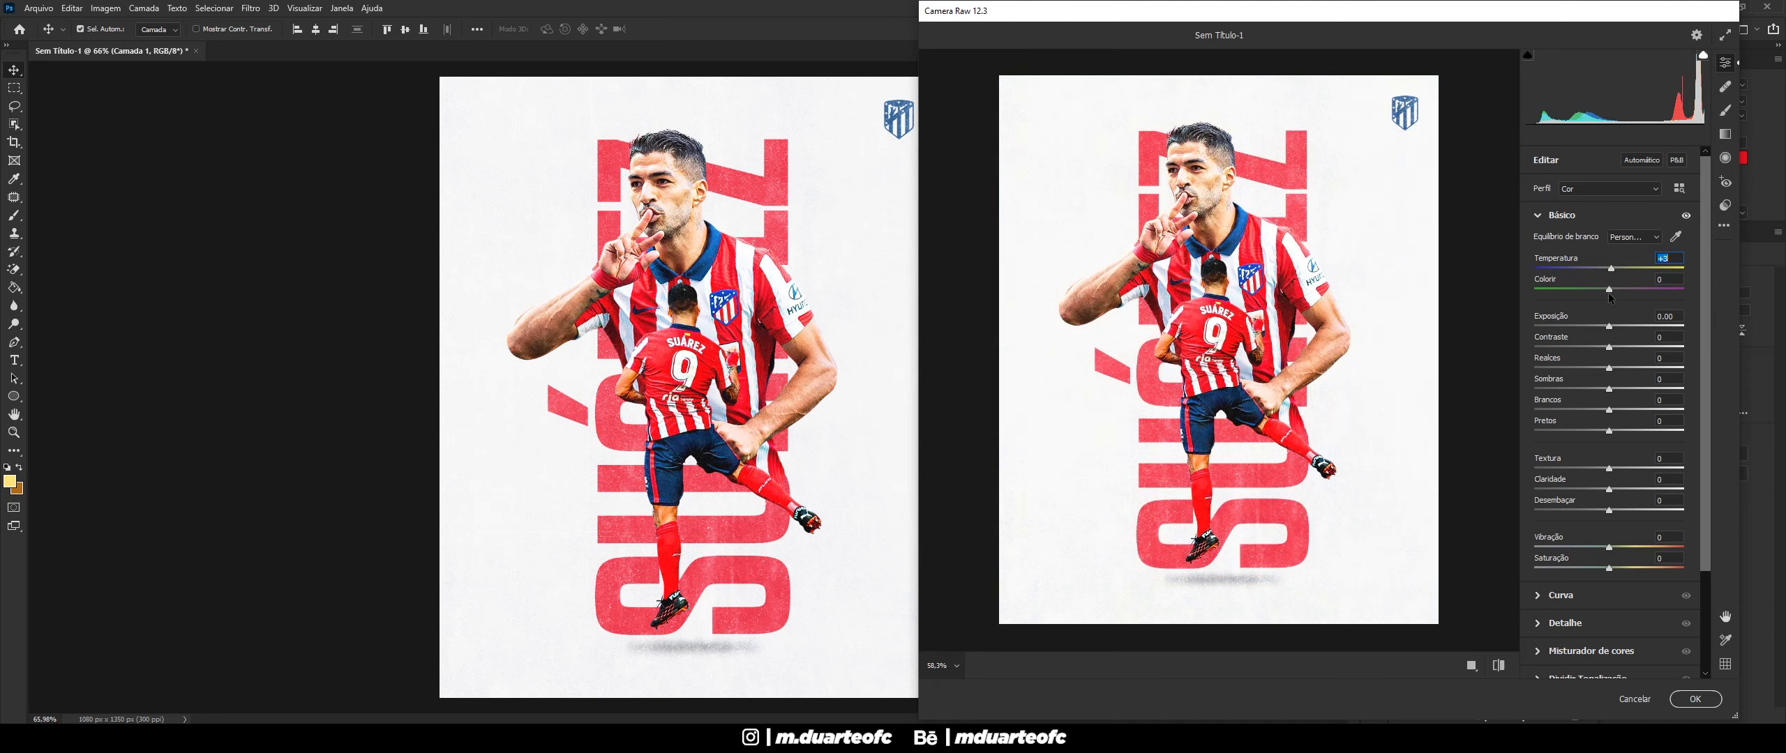
# - Set Tint to +7, Texture to +20 and Clarity to +3
pyautogui.moveTo(1610, 294); pyautogui.dragTo(1617, 291)
pyautogui.write('7')
pyautogui.moveTo(1611, 470); pyautogui.dragTo(1647, 467)
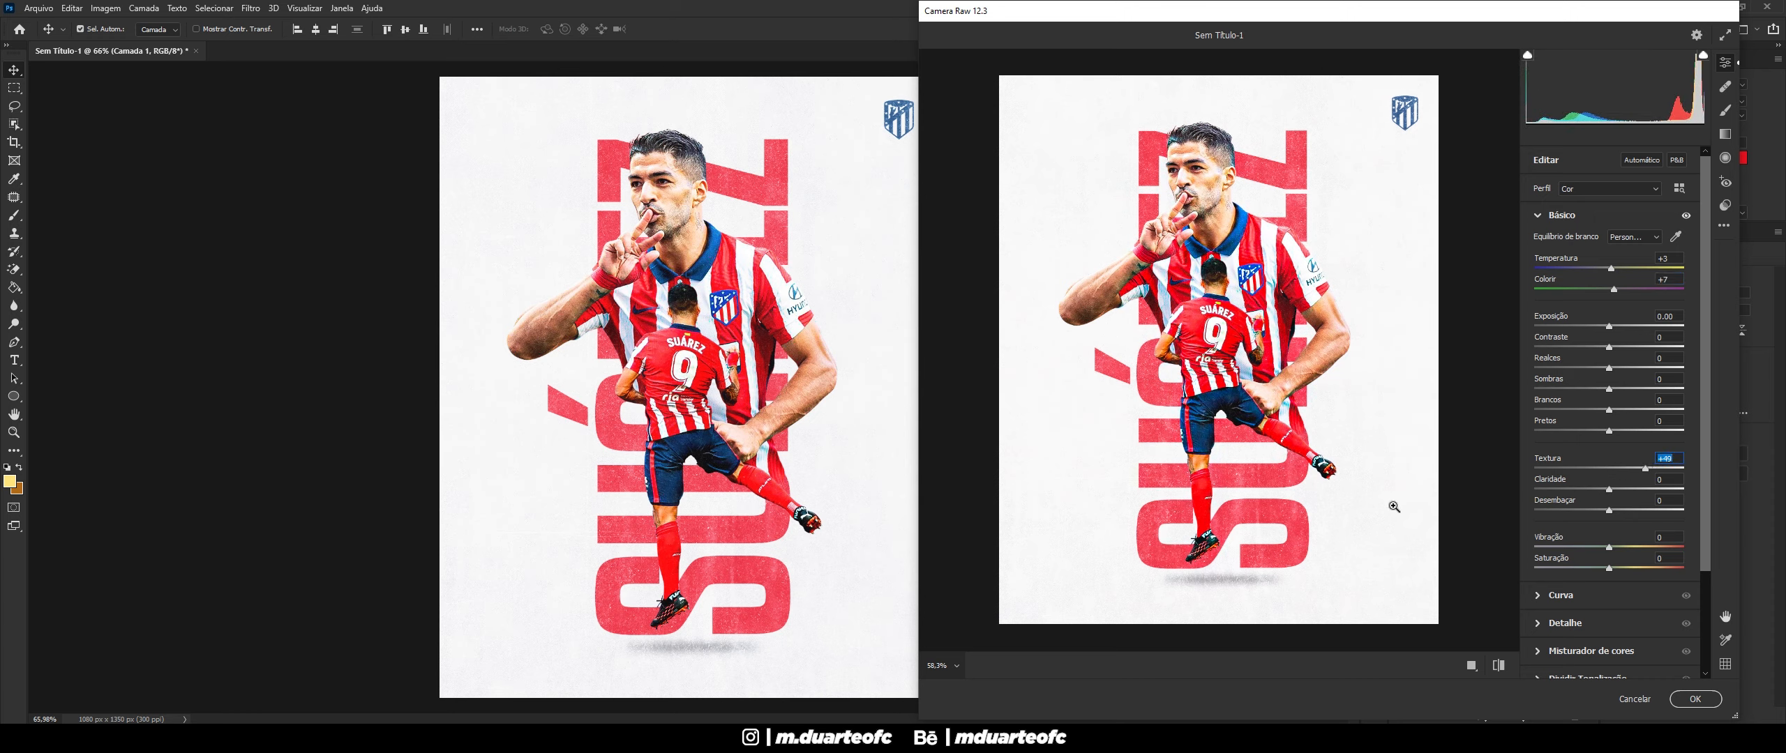
pyautogui.scroll(-2, 1365, 507)
pyautogui.scroll(1, 1365, 507)
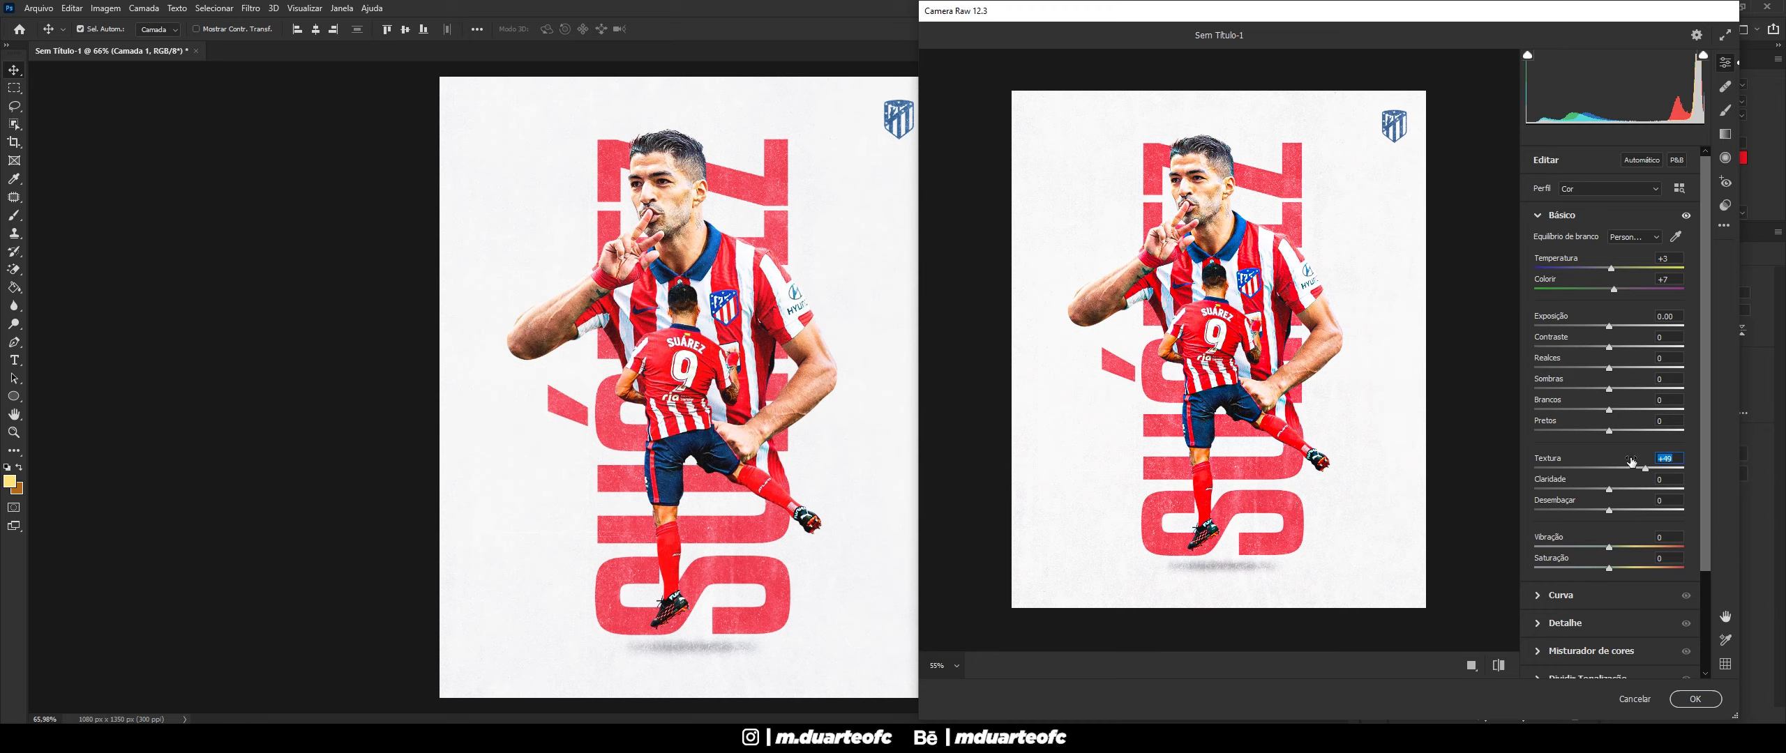
pyautogui.moveTo(1631, 462); pyautogui.dragTo(1622, 491)
pyautogui.write('3')
# - Set Vibrance to +10 and Saturation to +7
pyautogui.scroll(-1, 1700, 414)
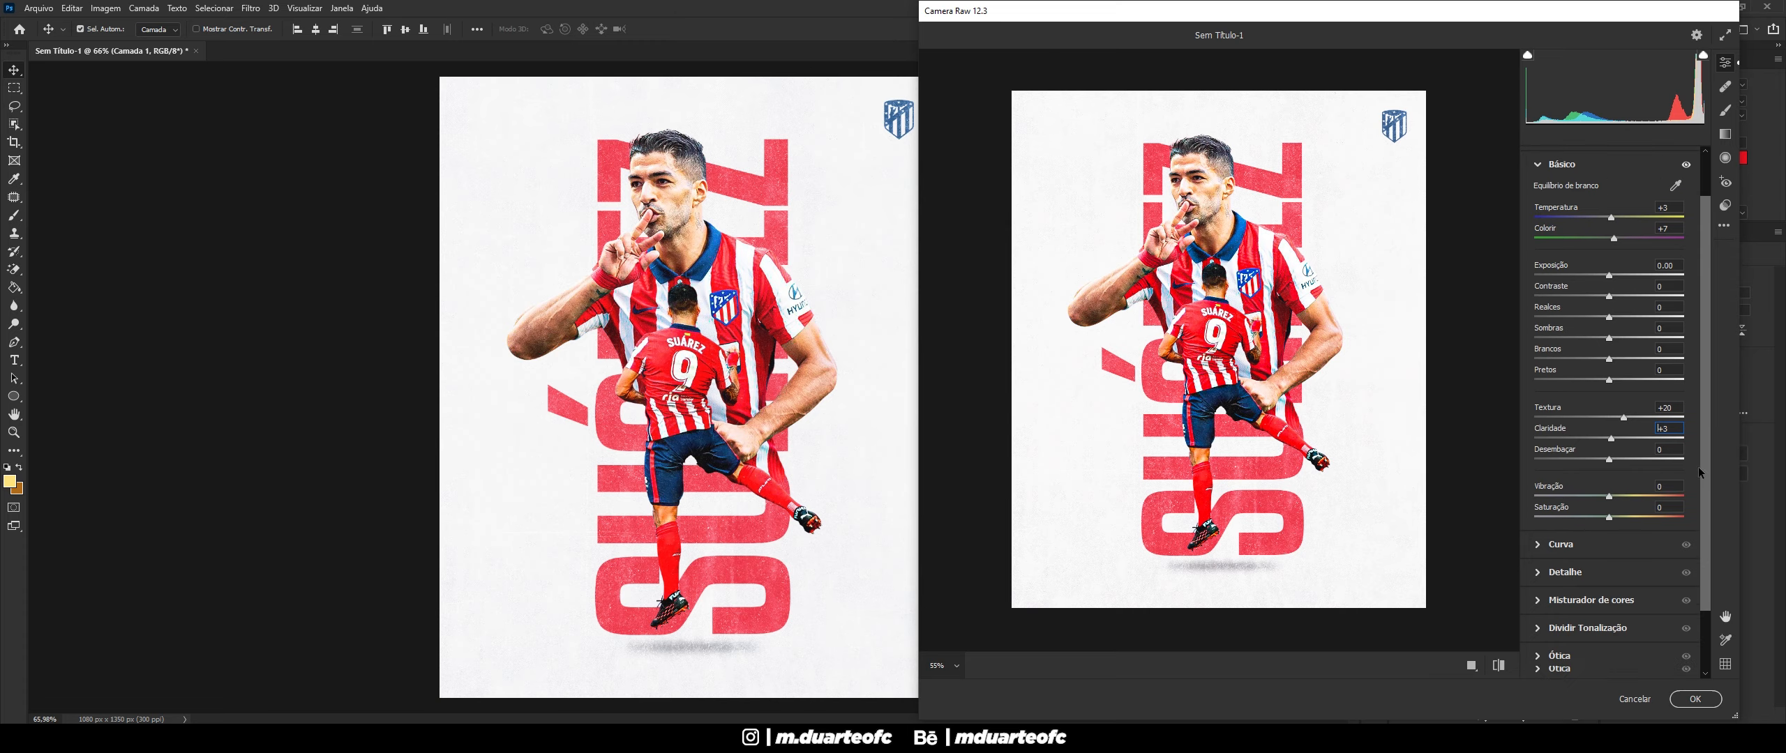
pyautogui.moveTo(1614, 497); pyautogui.dragTo(1629, 494)
pyautogui.doubleClick(1626, 495)
pyautogui.write('10')
pyautogui.moveTo(1613, 516); pyautogui.dragTo(1616, 518)
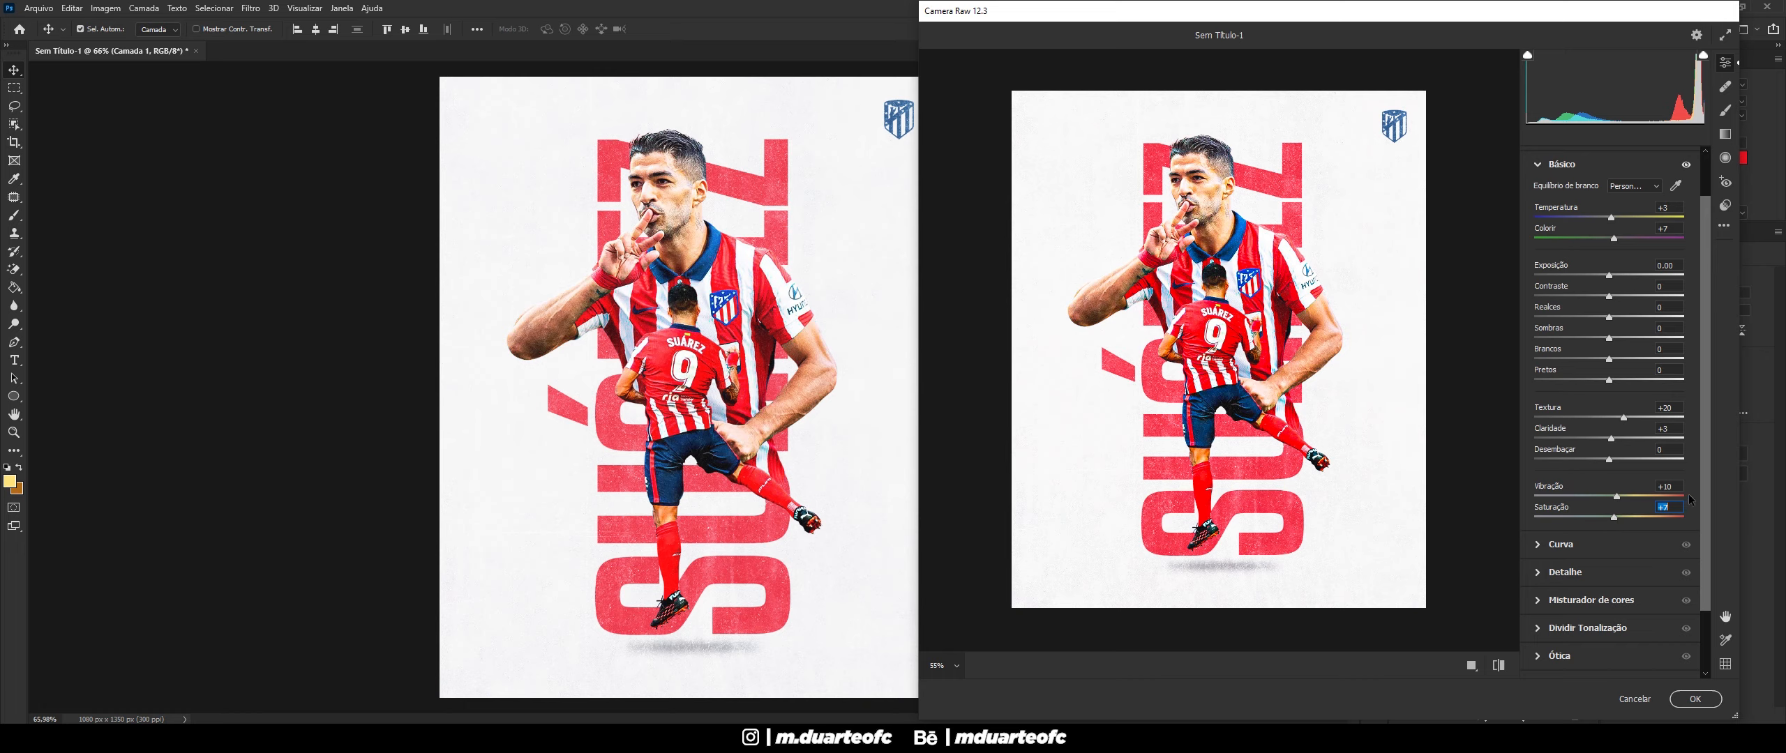
# - Leave Sharpening at 0 and apply the Camera Raw grade to the layer
pyautogui.click(1538, 545)
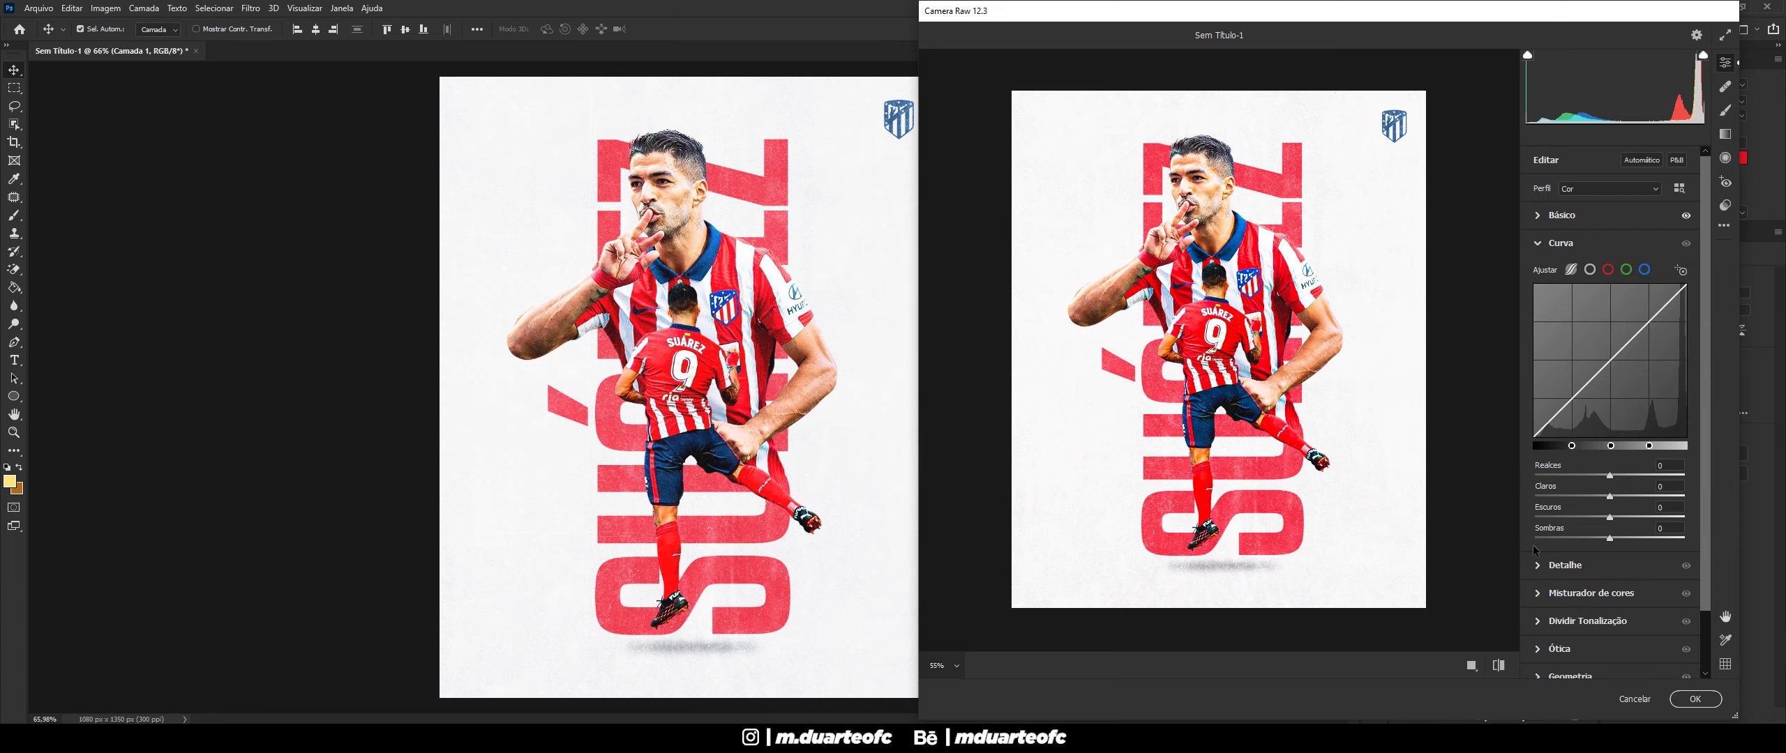
pyautogui.click(1539, 564)
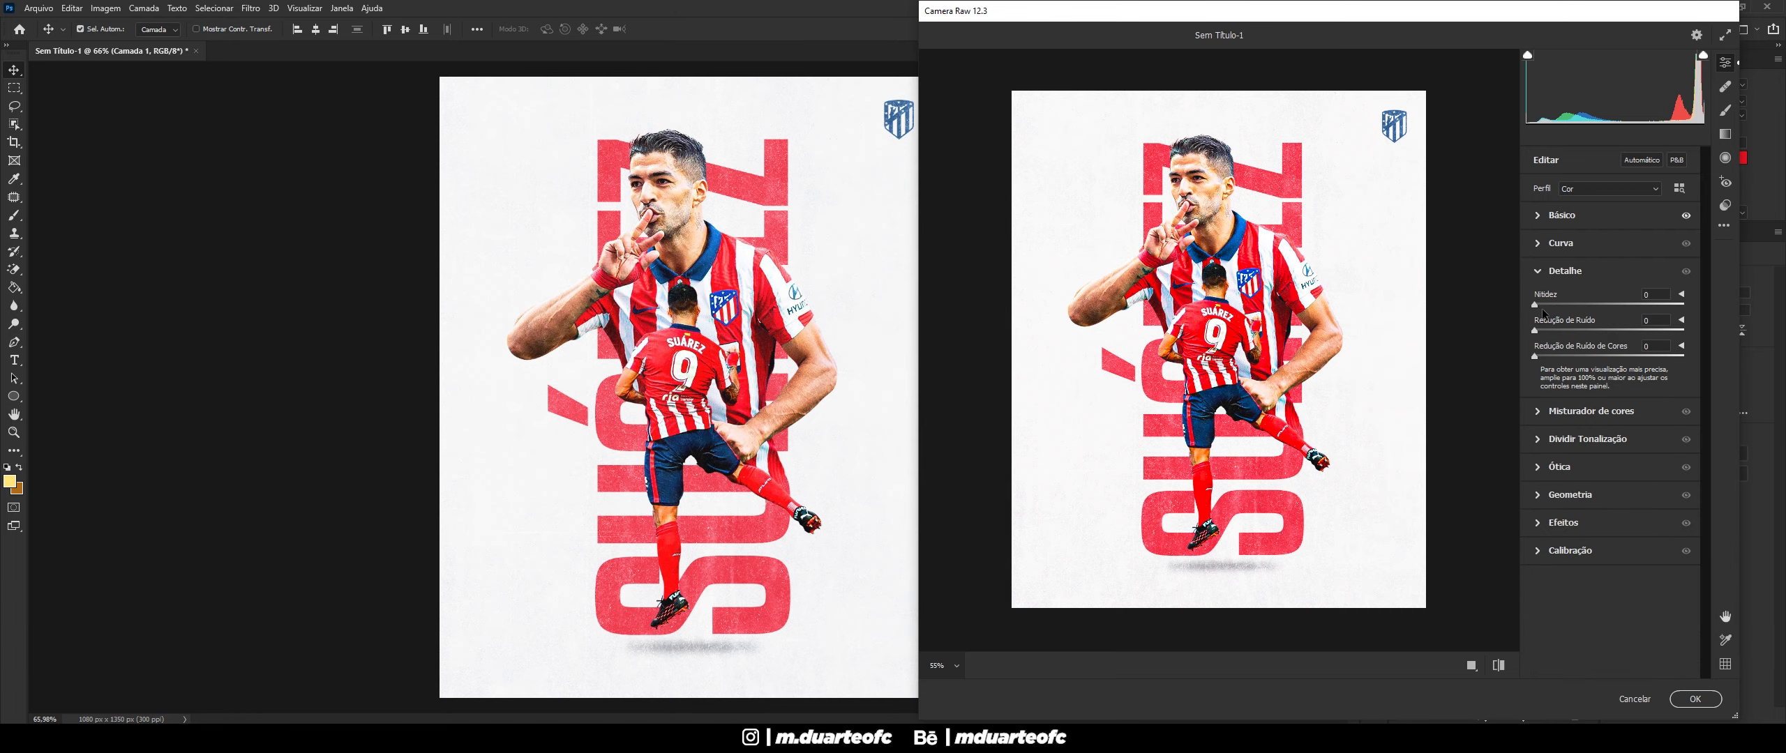
pyautogui.moveTo(1535, 305); pyautogui.dragTo(1539, 307)
pyautogui.write('0')
pyautogui.click(1696, 699)
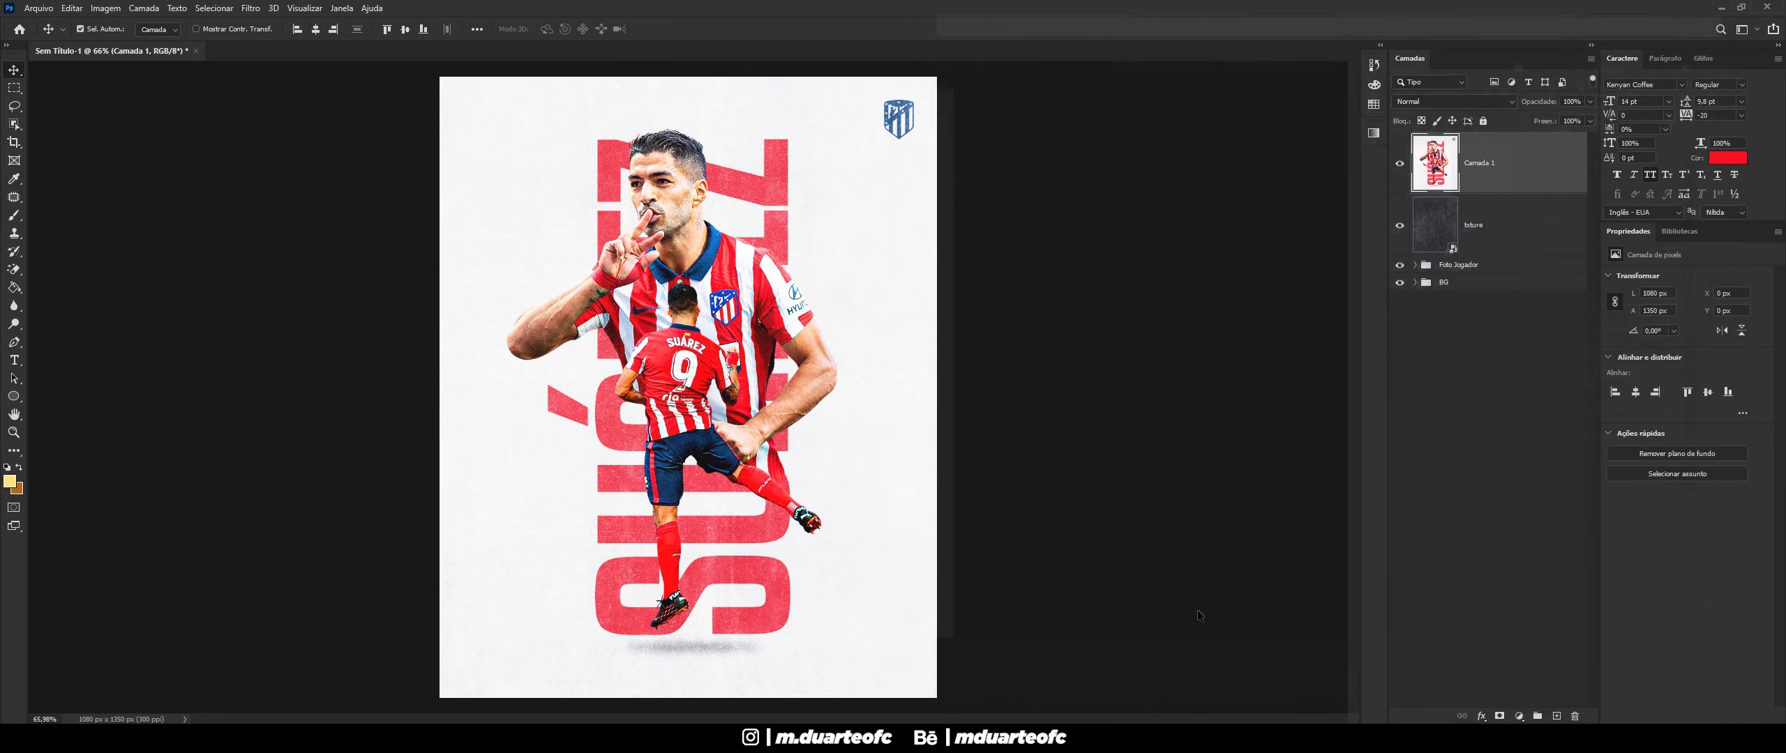
pyautogui.scroll(-3, 576, 550)
pyautogui.scroll(3, 576, 550)
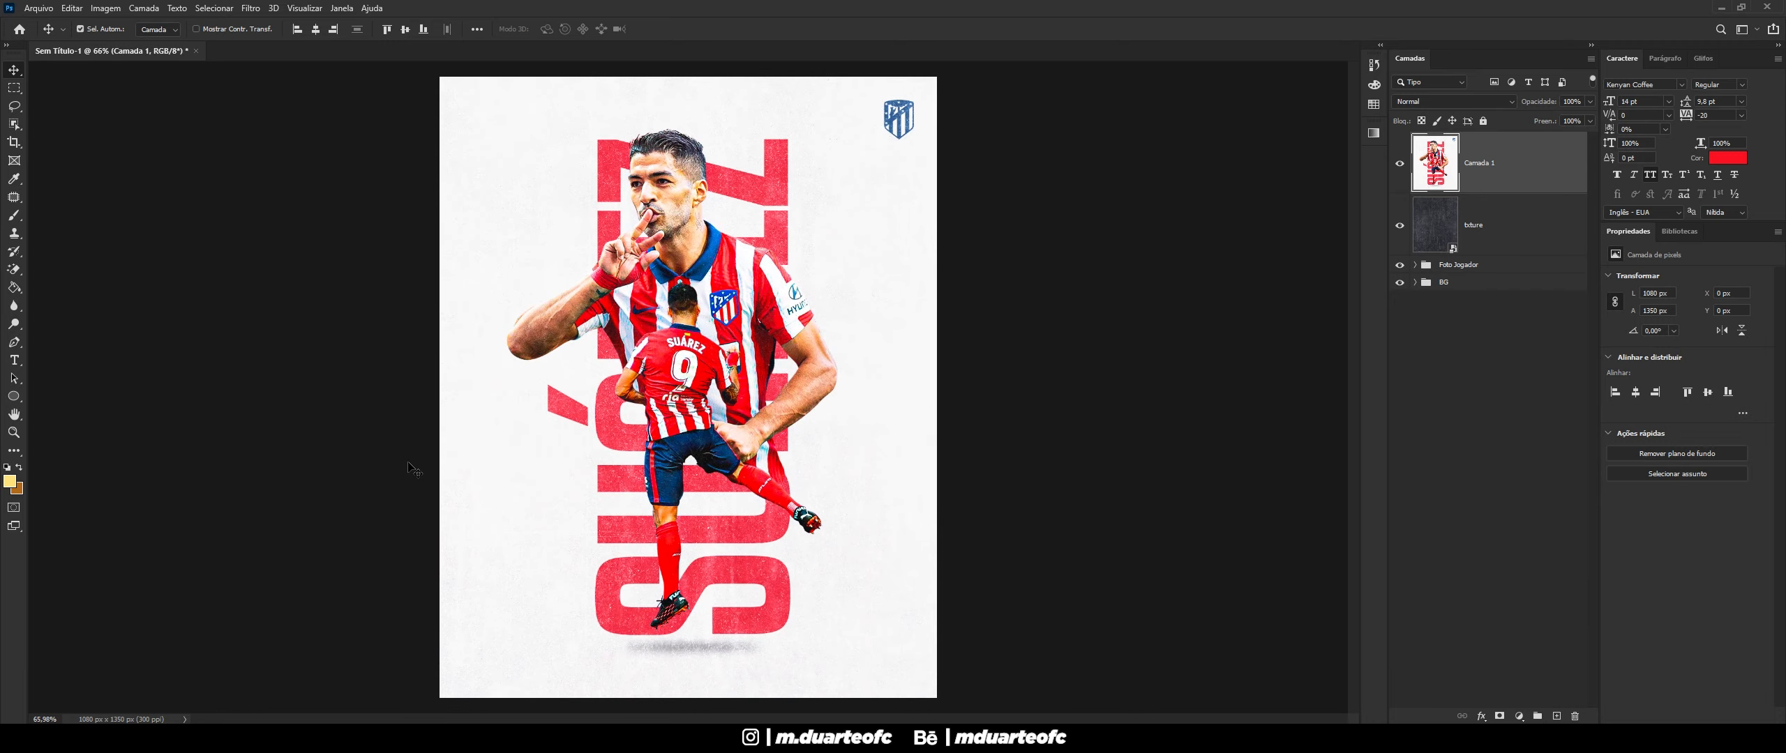